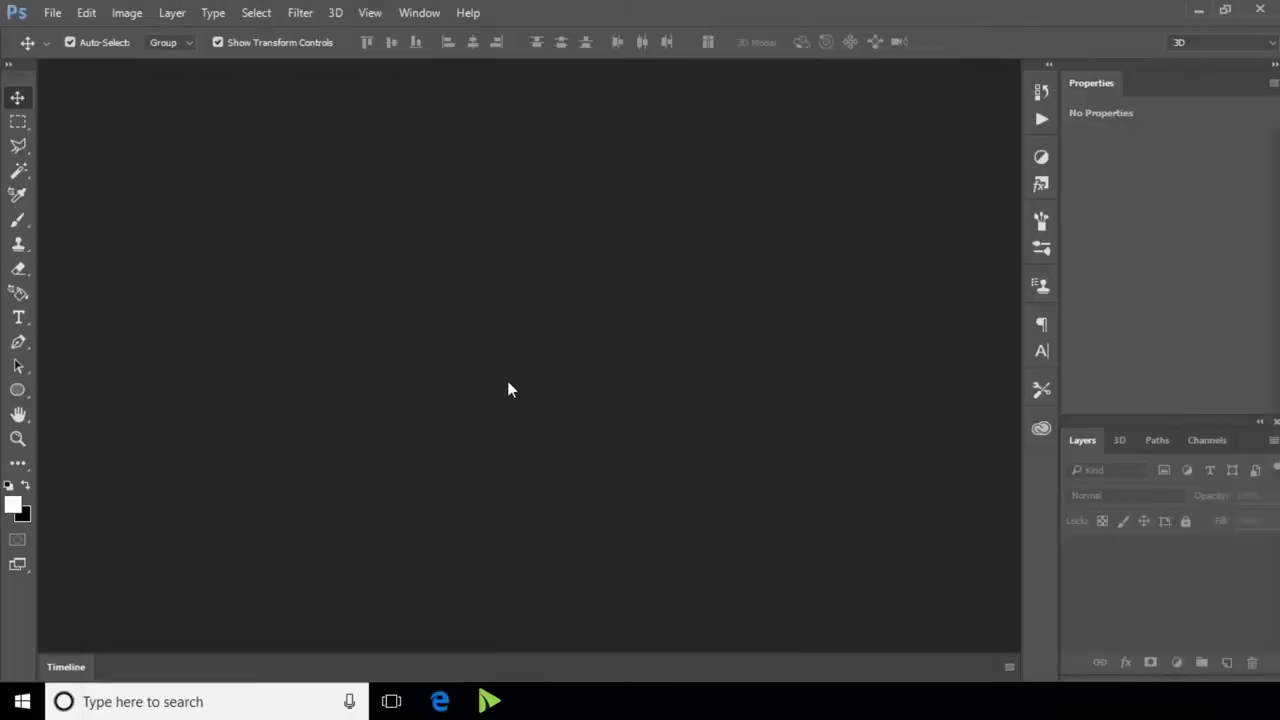
Open Badge.png, BG.jpg and wax-seal.jpg together in one multi-select Open dialog.
{"action": "left_click", "coordinate": [52, 12]}
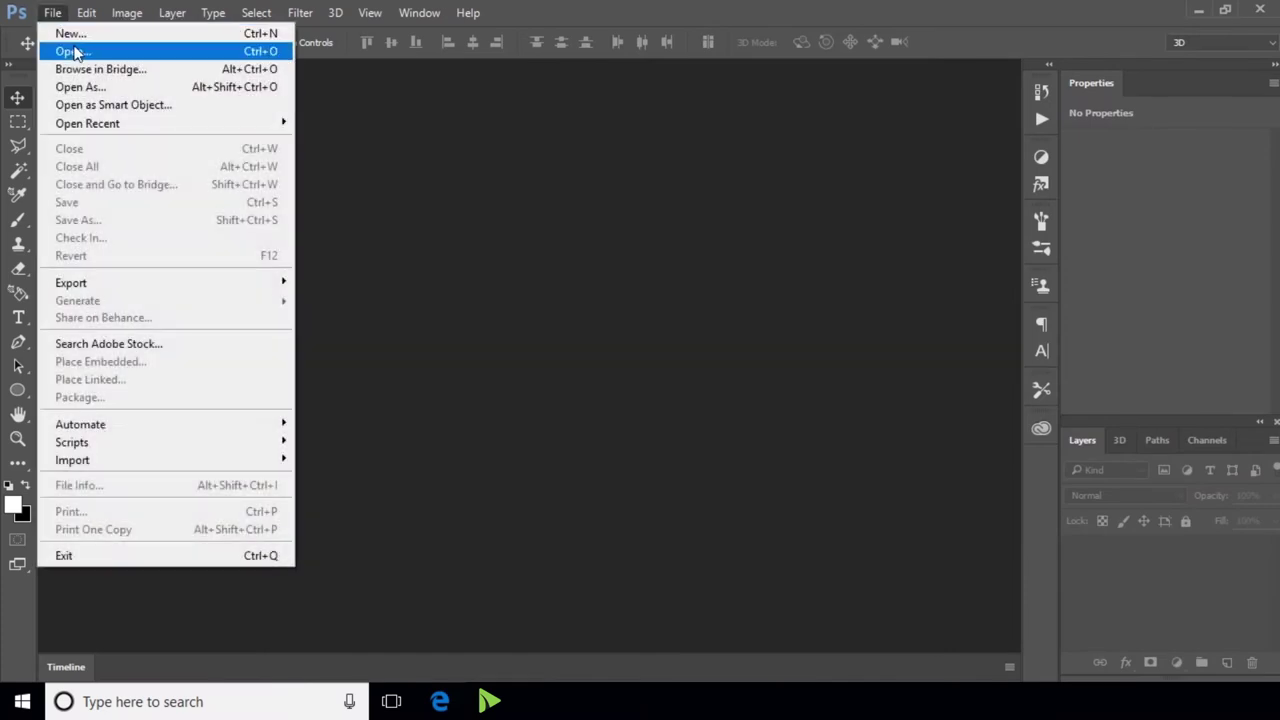
{"action": "left_click", "coordinate": [65, 50]}
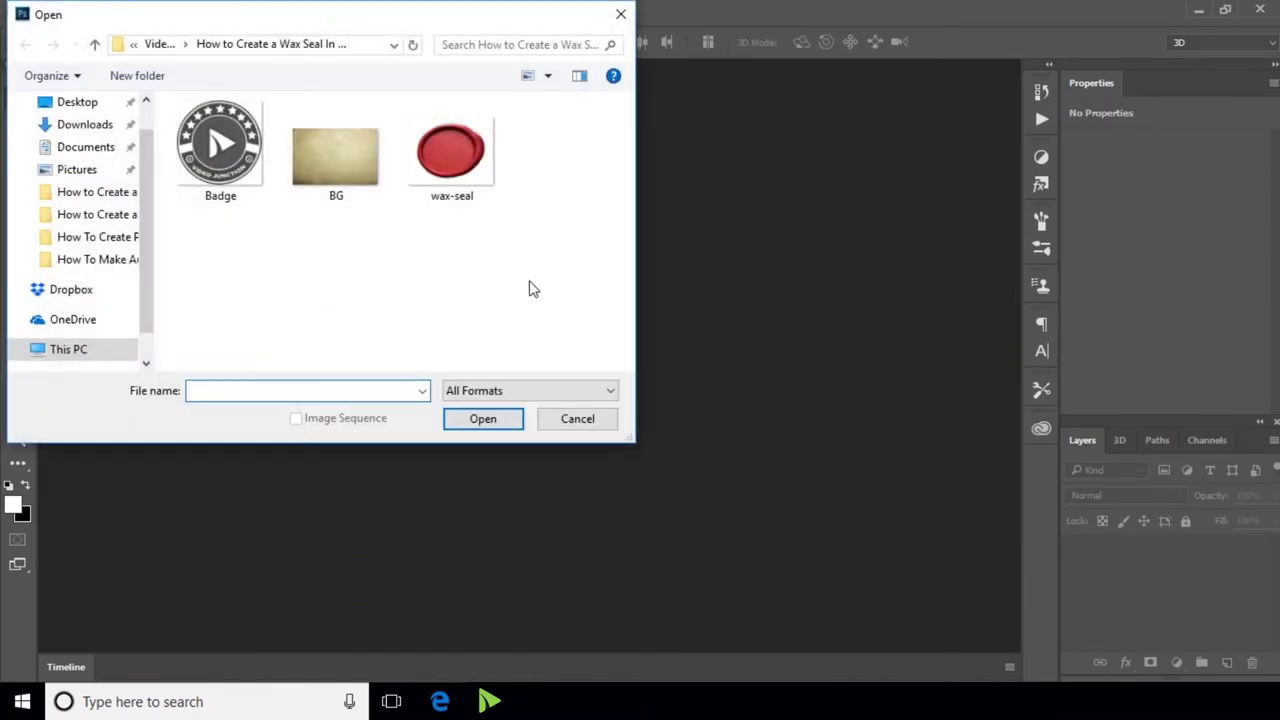
{"action": "left_click_drag", "start_coordinate": [530, 282], "coordinate": [236, 124]}
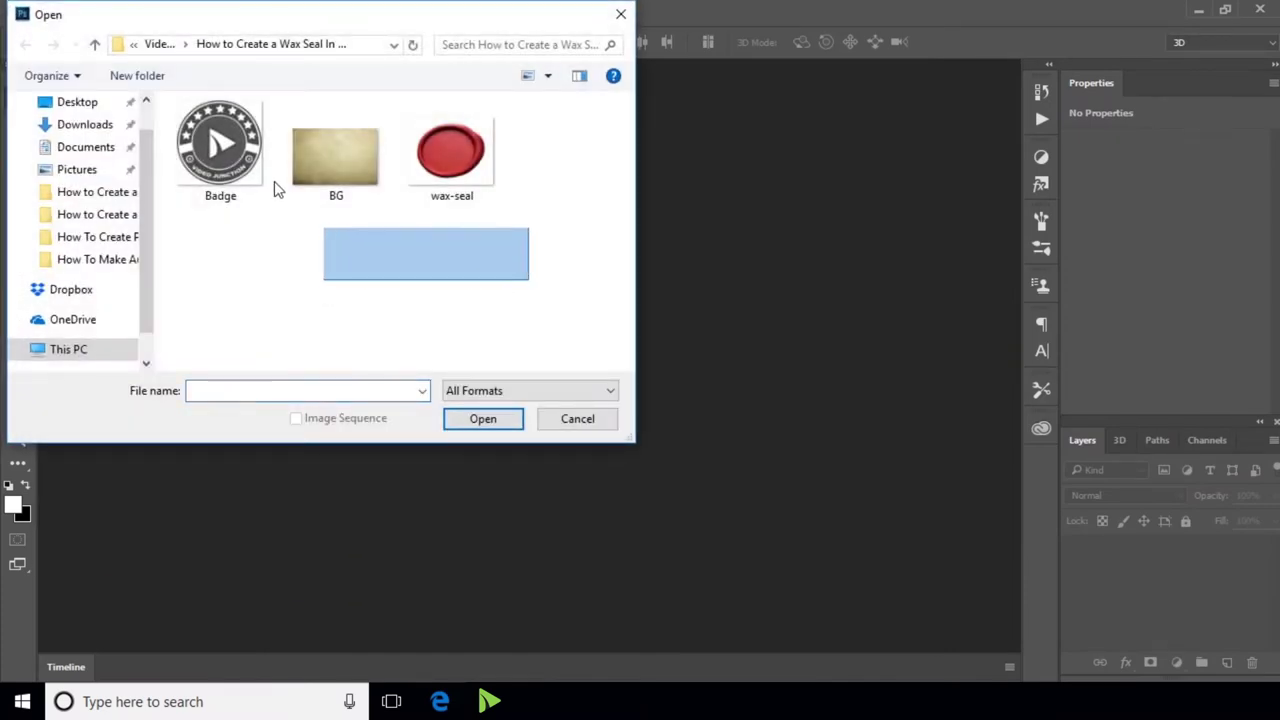
{"action": "left_click", "coordinate": [486, 420]}
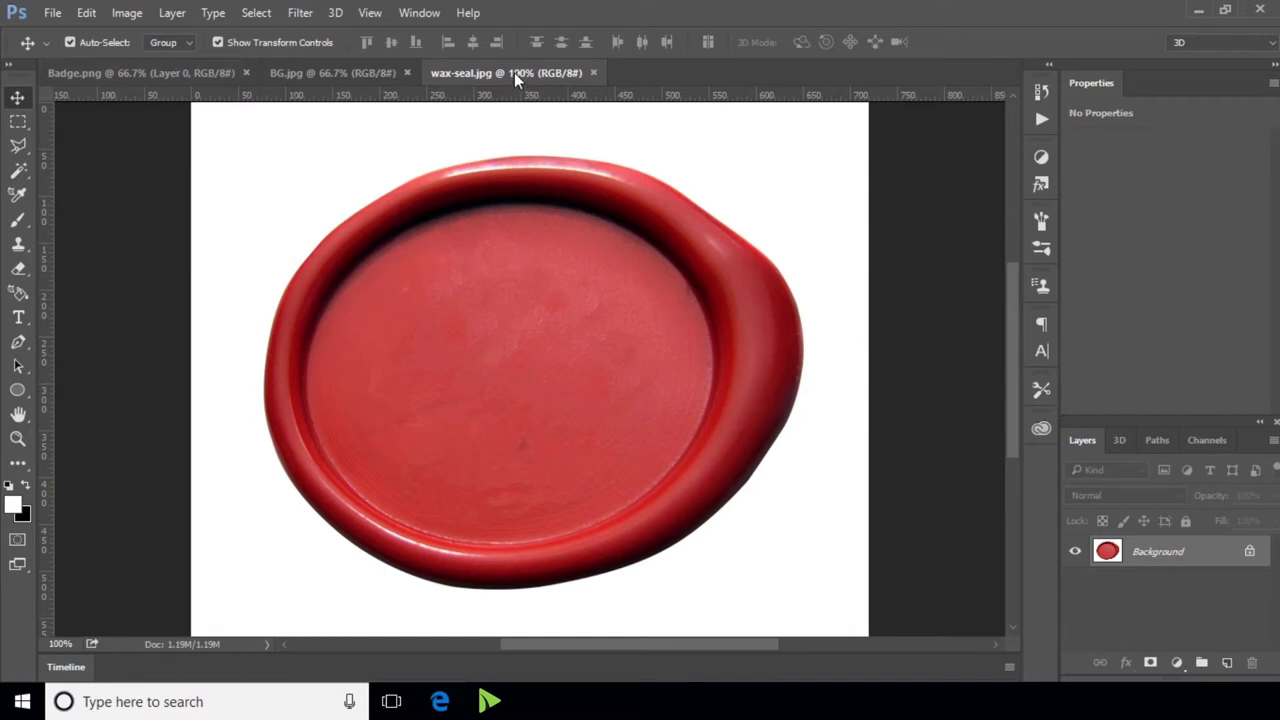
Put wax-seal first, unlock its Background as Layer 0, duplicate it, and Magic Wand the white.
{"action": "left_click_drag", "start_coordinate": [514, 72], "coordinate": [73, 80]}
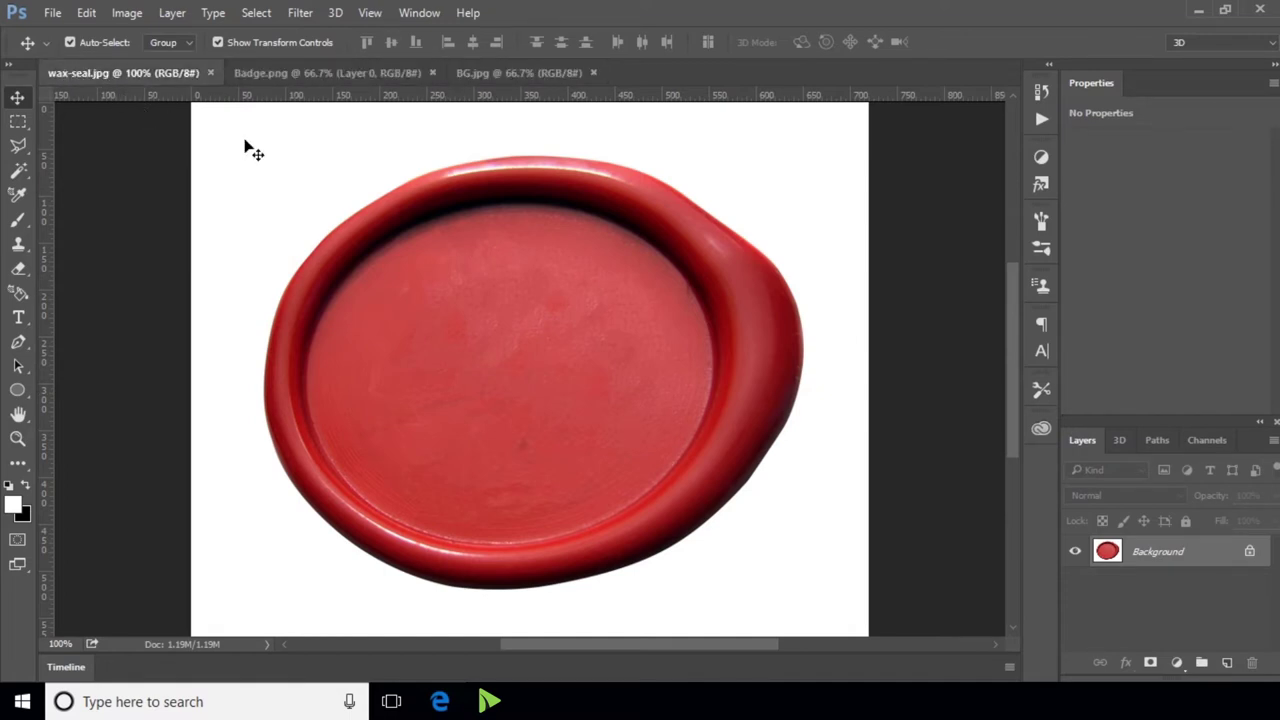
{"action": "left_click", "coordinate": [1248, 553]}
{"action": "right_click", "coordinate": [1218, 549]}
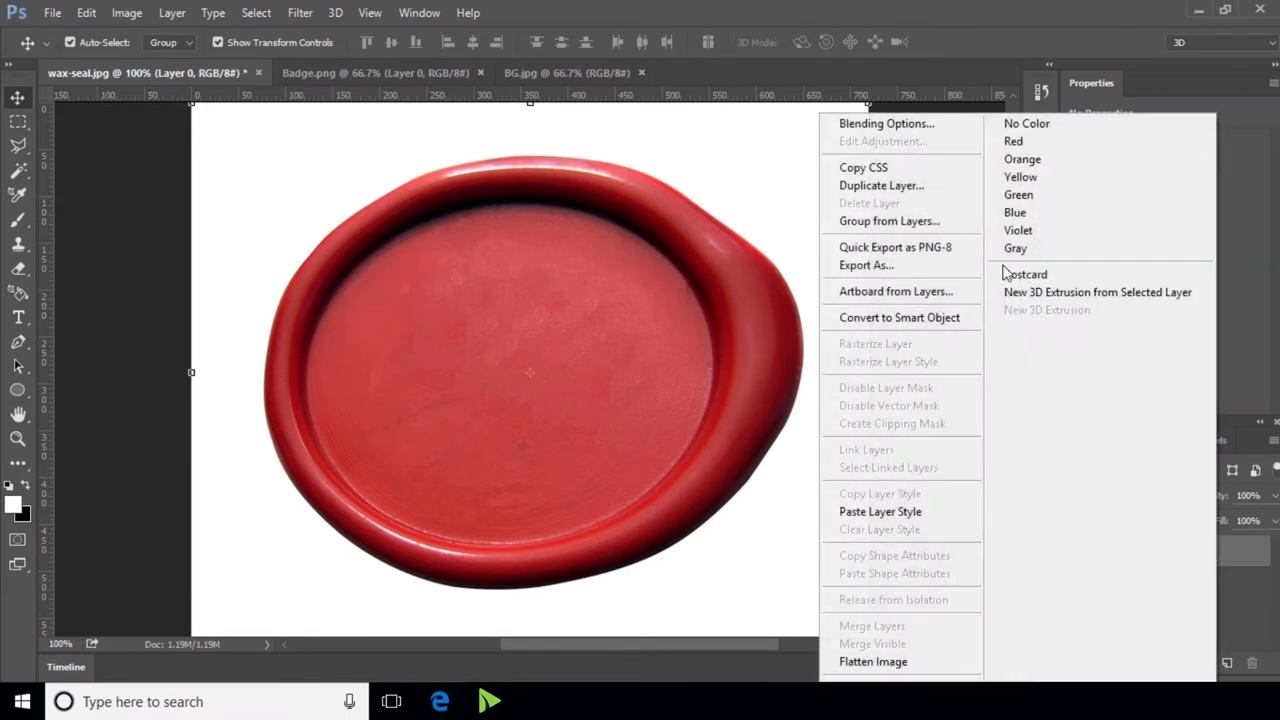
{"action": "left_click", "coordinate": [933, 185]}
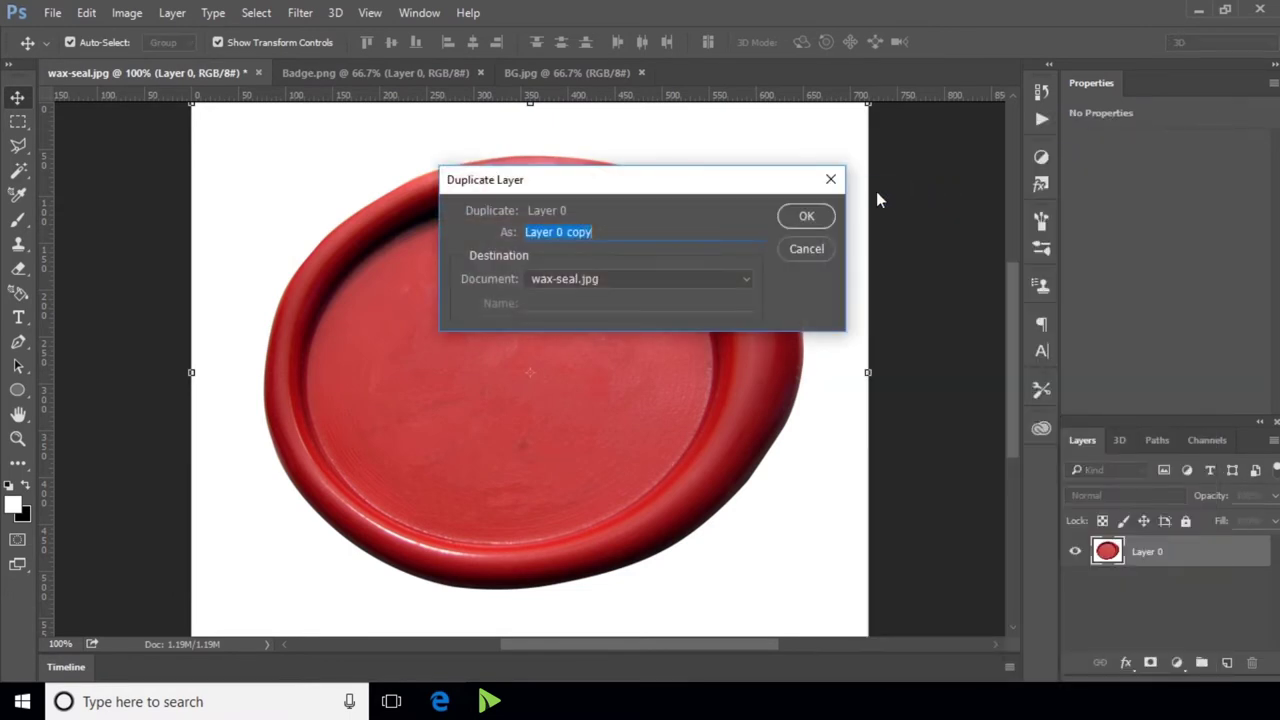
{"action": "left_click", "coordinate": [806, 216]}
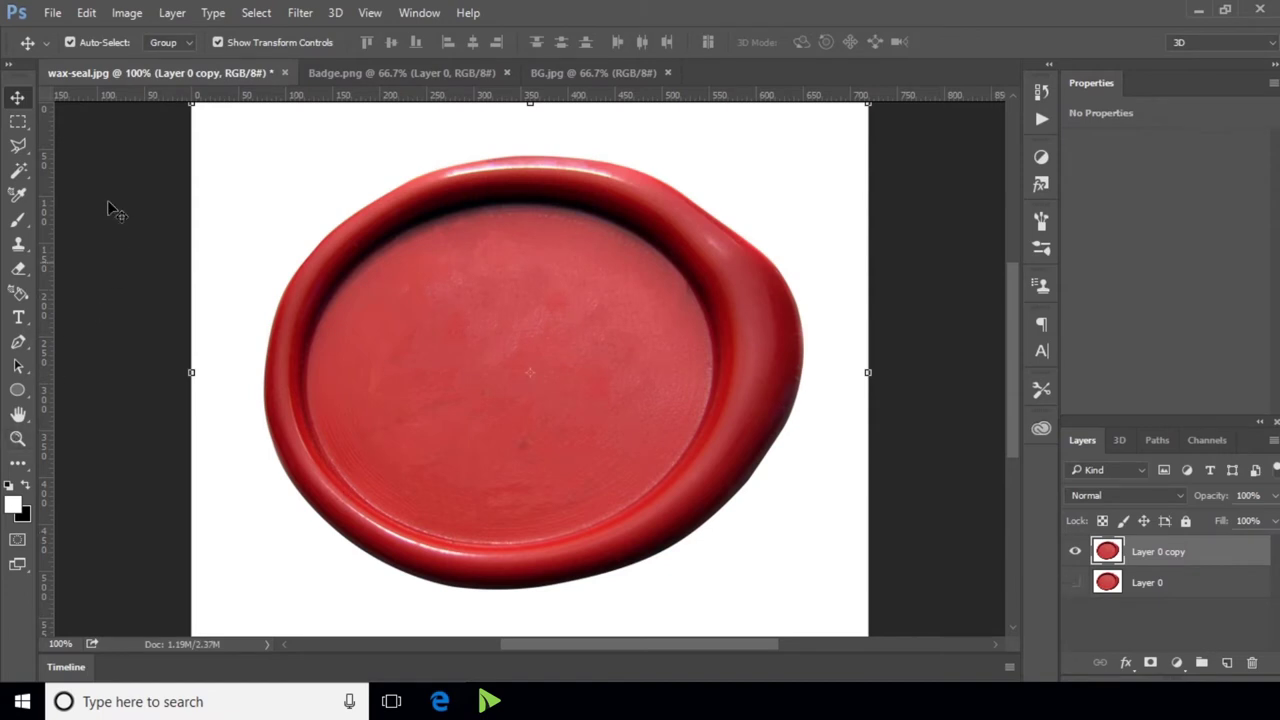
{"action": "left_click", "coordinate": [19, 171]}
{"action": "left_click", "coordinate": [237, 197]}
Delete the selected white background from Layer 0 copy and deselect.
{"action": "key", "text": "Delete"}
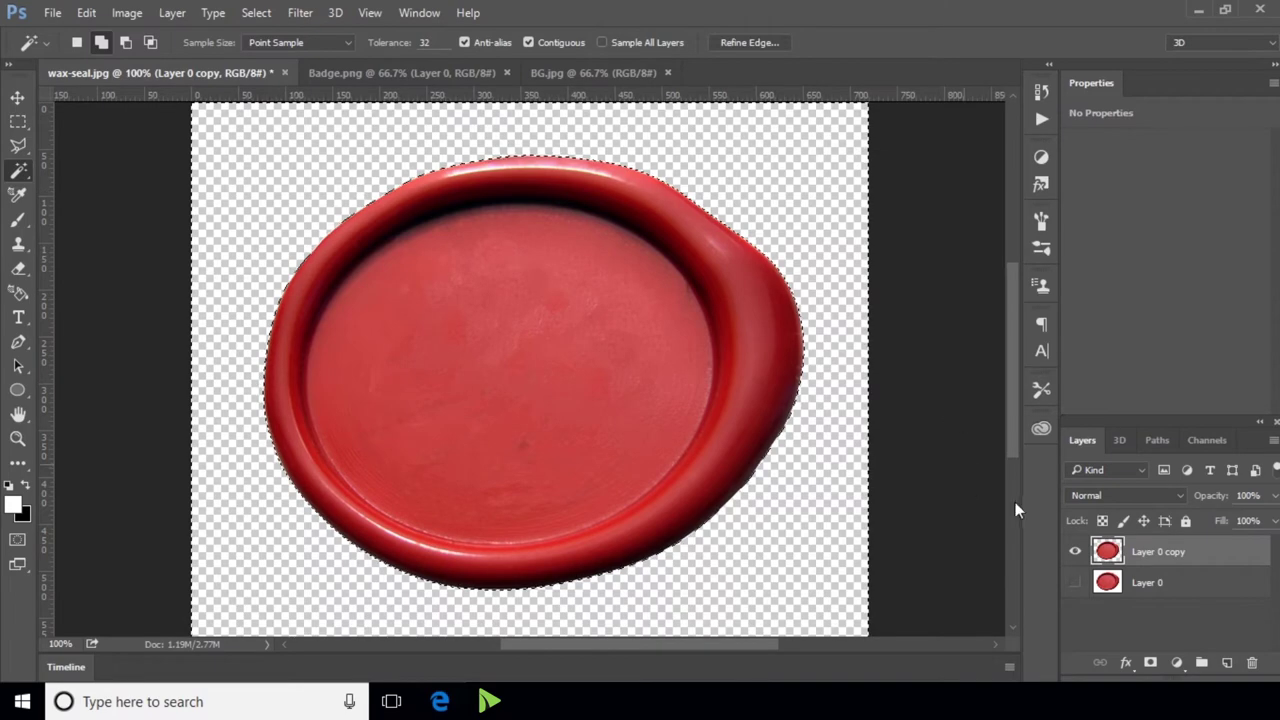
{"action": "left_click", "coordinate": [277, 14]}
{"action": "left_click", "coordinate": [270, 49]}
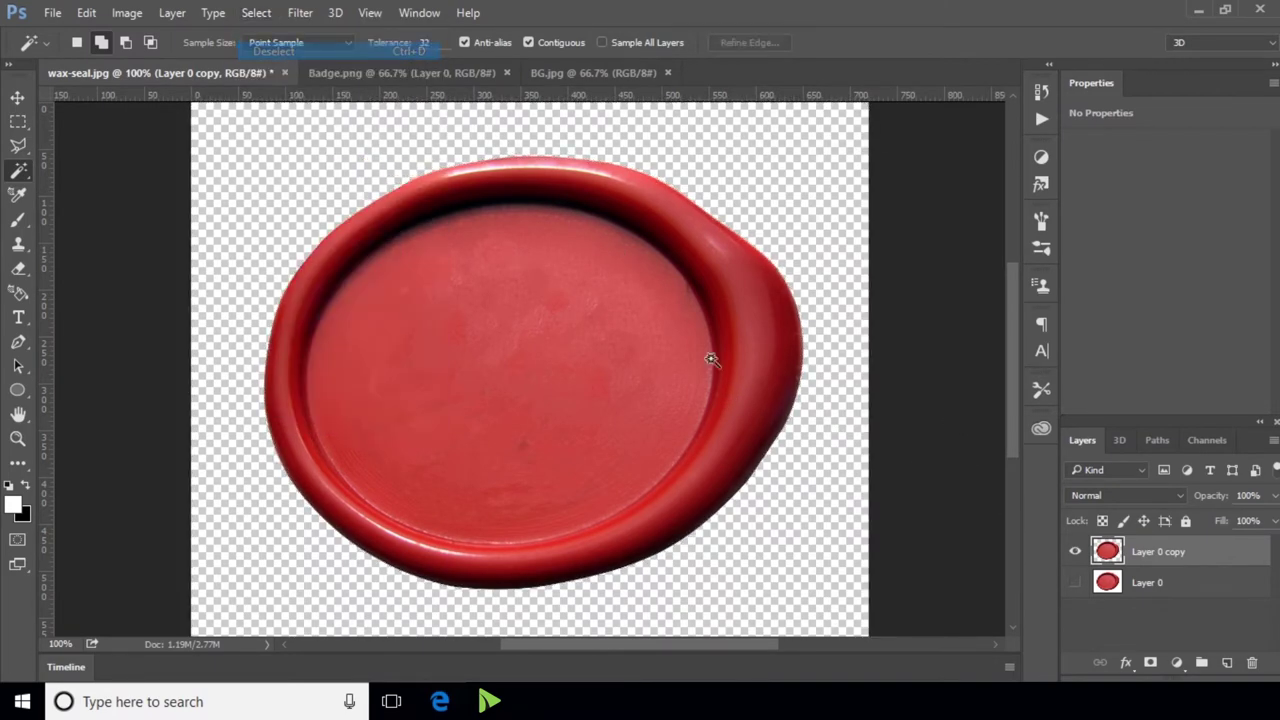
{"action": "scroll", "coordinate": [677, 437], "scroll_direction": "down", "scroll_amount": 3}
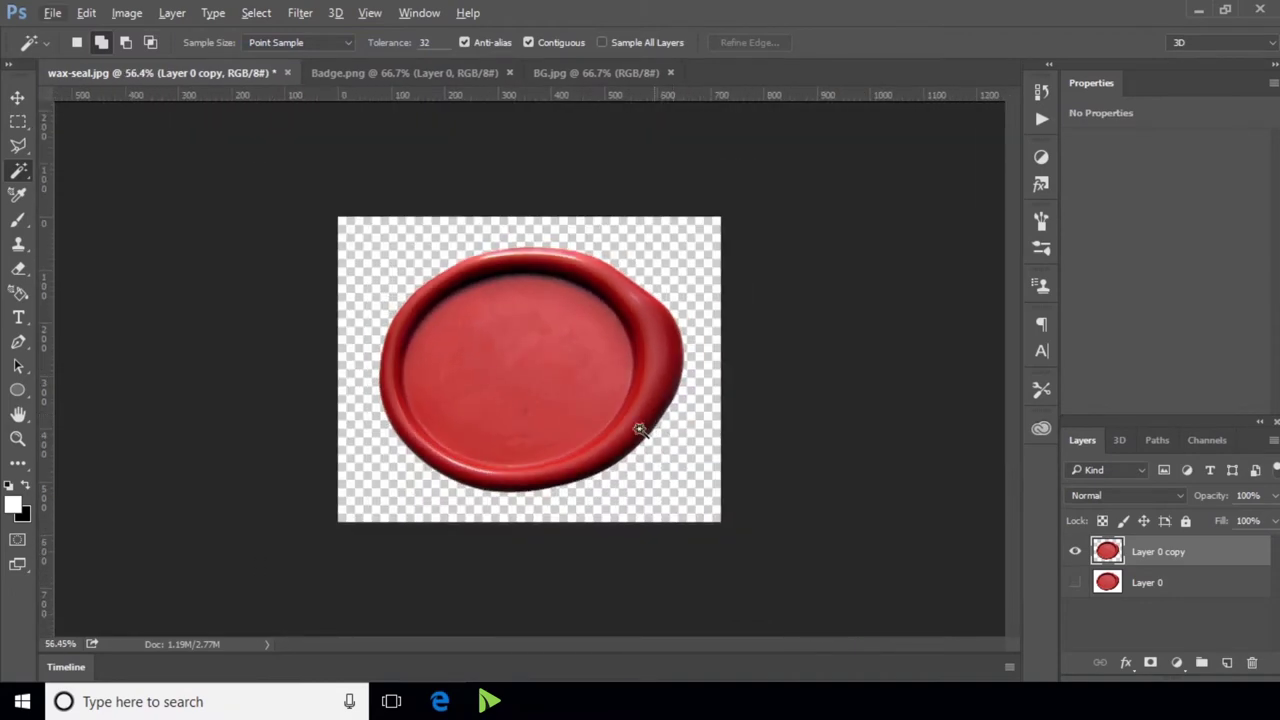
{"action": "scroll", "coordinate": [700, 437], "scroll_direction": "up", "scroll_amount": 2}
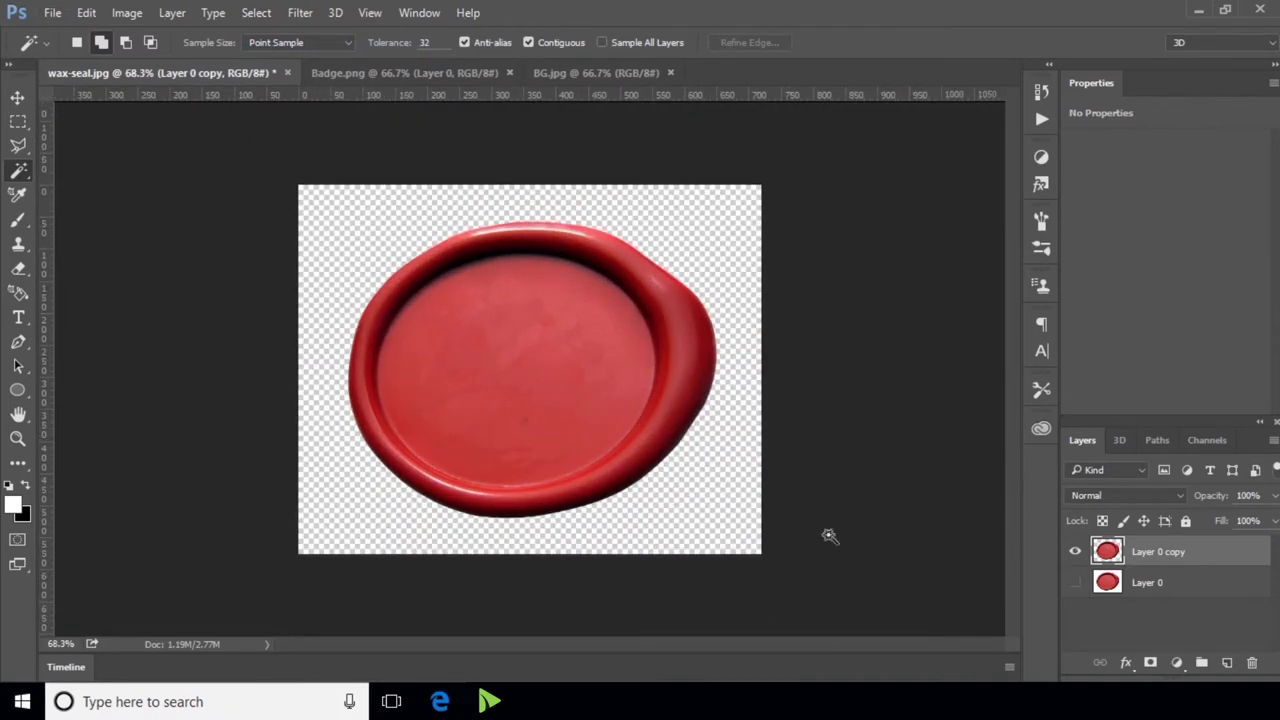
{"action": "left_click", "coordinate": [20, 100]}
Resize the wax-seal canvas to 1920 × 1080 pixels and zoom out to view it.
{"action": "left_click", "coordinate": [127, 14]}
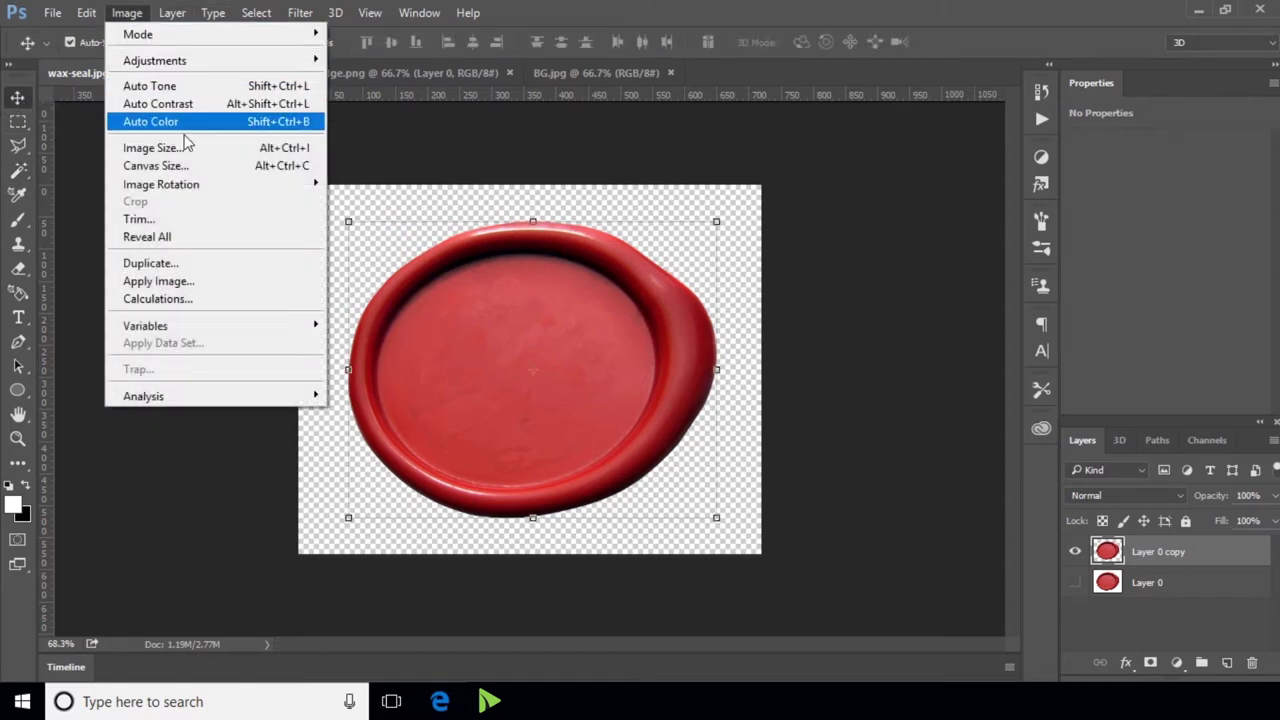
{"action": "left_click", "coordinate": [196, 165]}
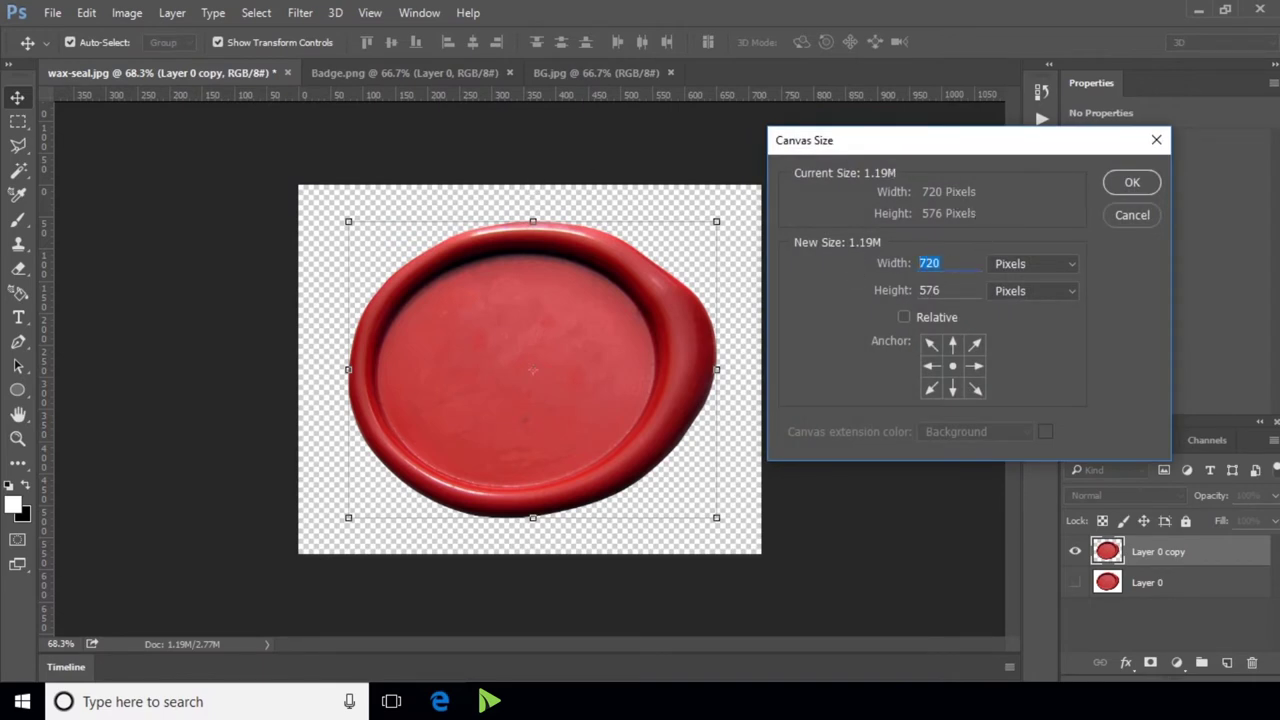
{"action": "type", "text": "1920"}
{"action": "double_click", "coordinate": [940, 290]}
{"action": "type", "text": "1080"}
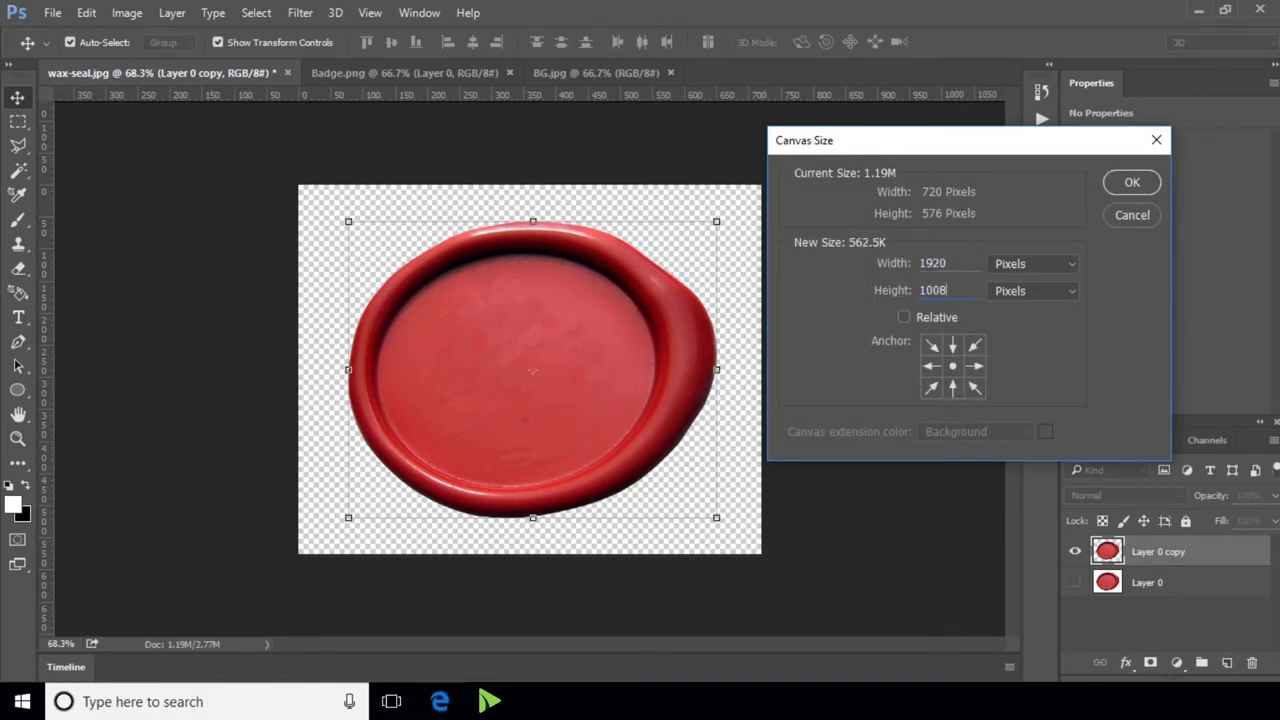
{"action": "left_click", "coordinate": [1128, 186]}
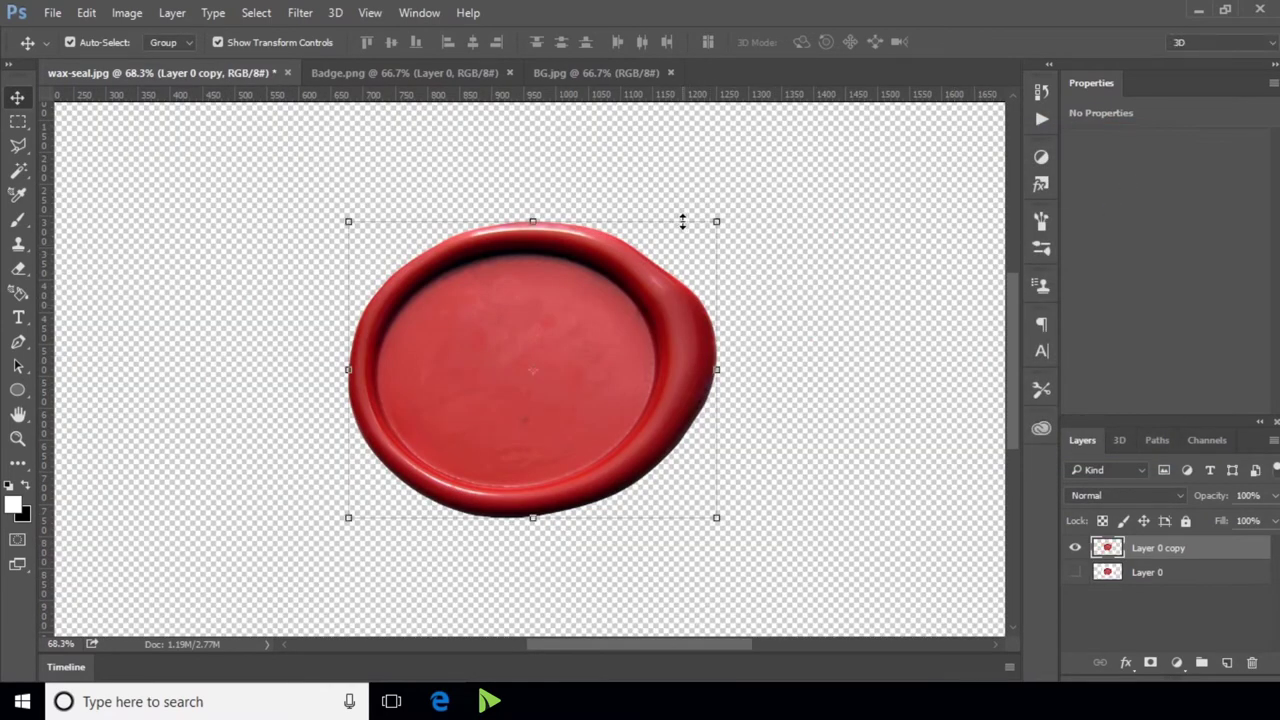
{"action": "scroll", "coordinate": [685, 226], "scroll_direction": "down", "scroll_amount": 2}
{"action": "scroll", "coordinate": [685, 226], "scroll_direction": "down", "scroll_amount": 2}
{"action": "scroll", "coordinate": [685, 226], "scroll_direction": "down", "scroll_amount": 2}
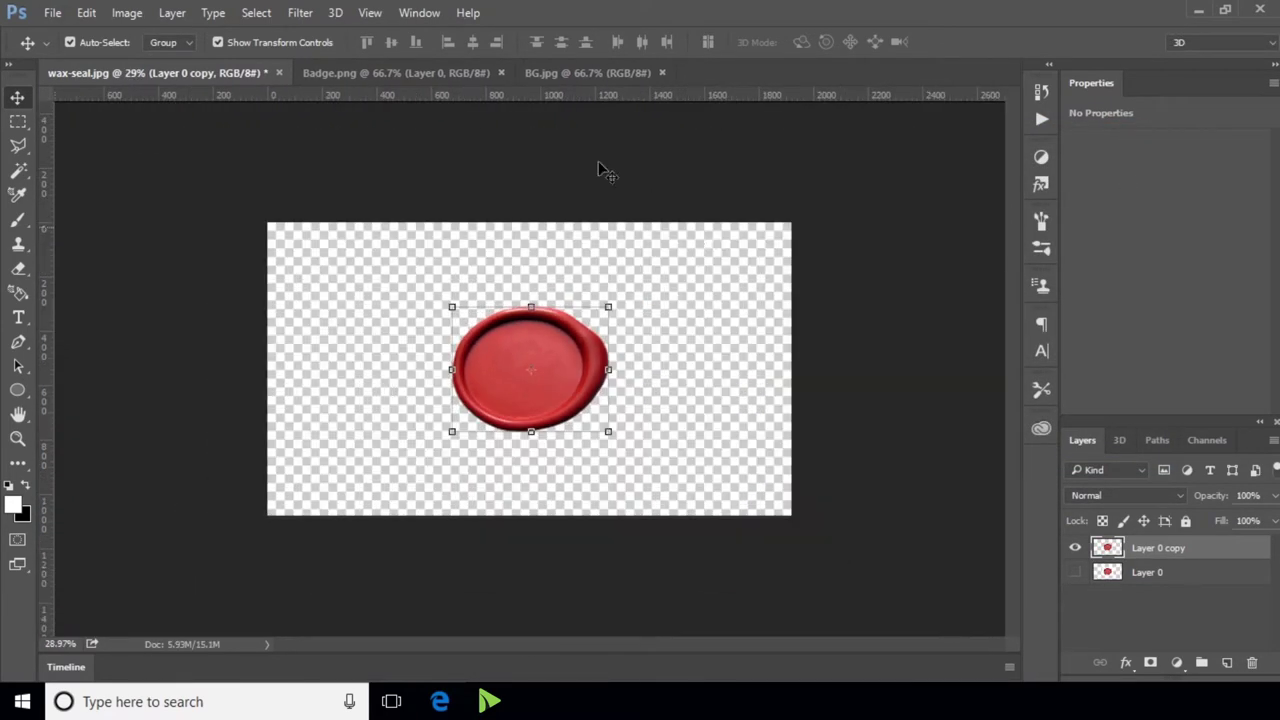
{"action": "left_click", "coordinate": [610, 73]}
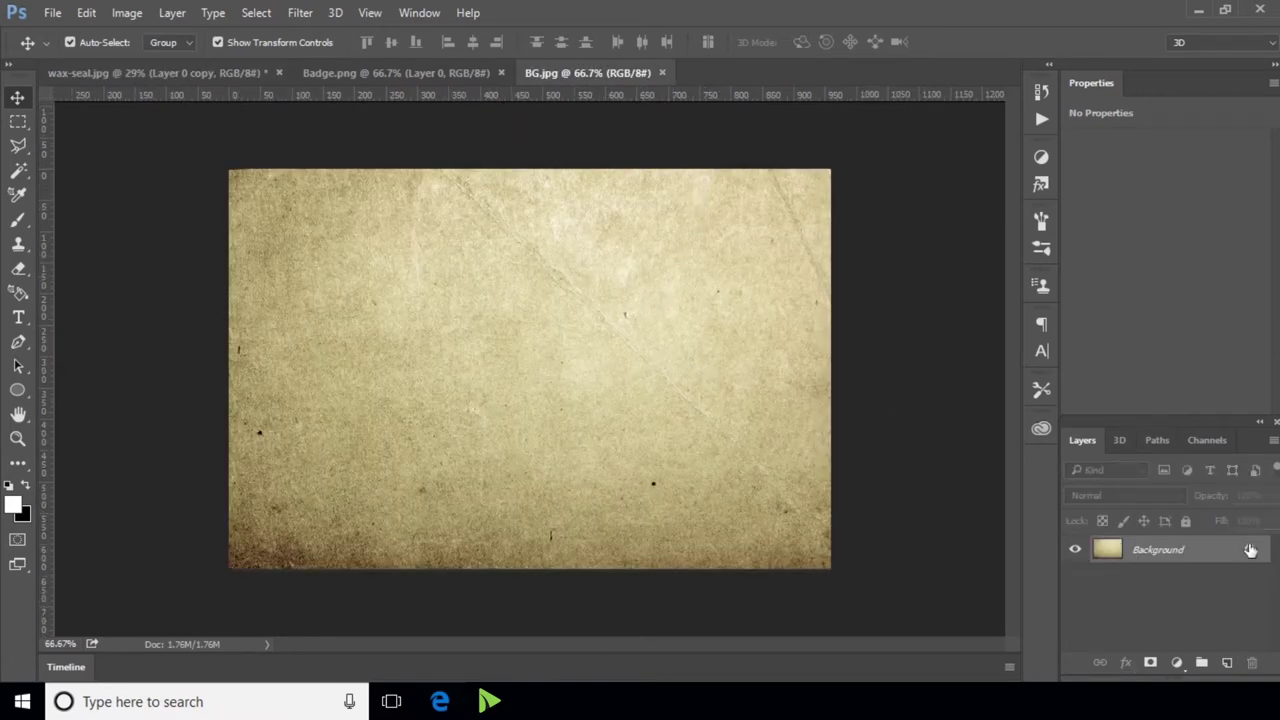
Drag the unlocked BG paper into the wax-seal document and scale it to fill the canvas.
{"action": "left_click", "coordinate": [1250, 550]}
{"action": "left_click_drag", "start_coordinate": [743, 322], "coordinate": [235, 80]}
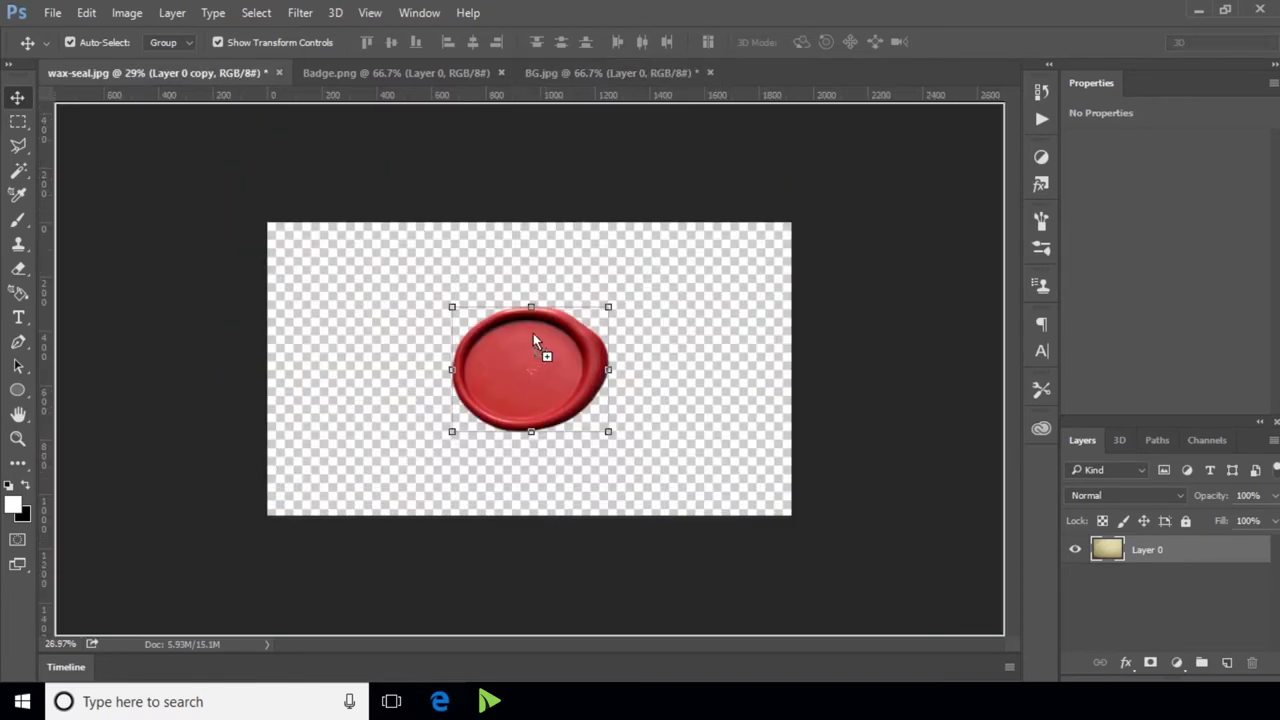
{"action": "left_click_drag", "start_coordinate": [235, 80], "coordinate": [532, 331]}
{"action": "left_click_drag", "start_coordinate": [466, 306], "coordinate": [453, 276]}
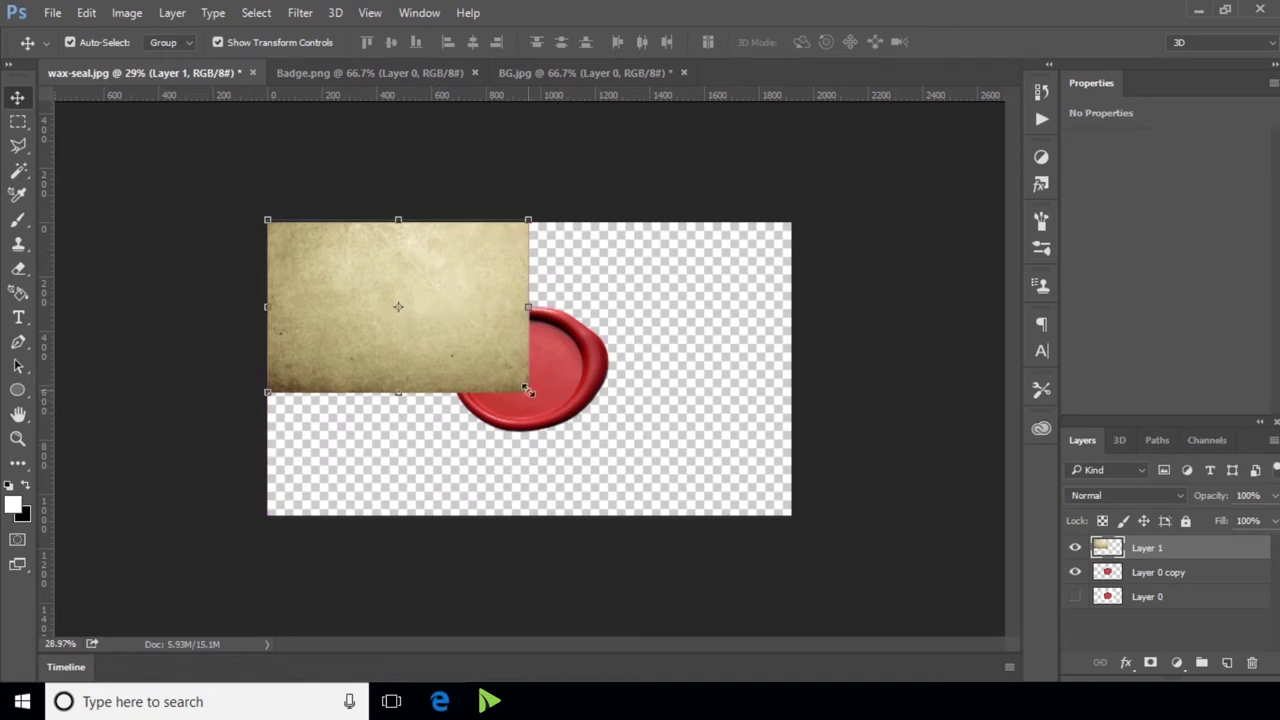
{"action": "left_click", "coordinate": [528, 390]}
{"action": "left_click_drag", "start_coordinate": [551, 411], "coordinate": [795, 514]}
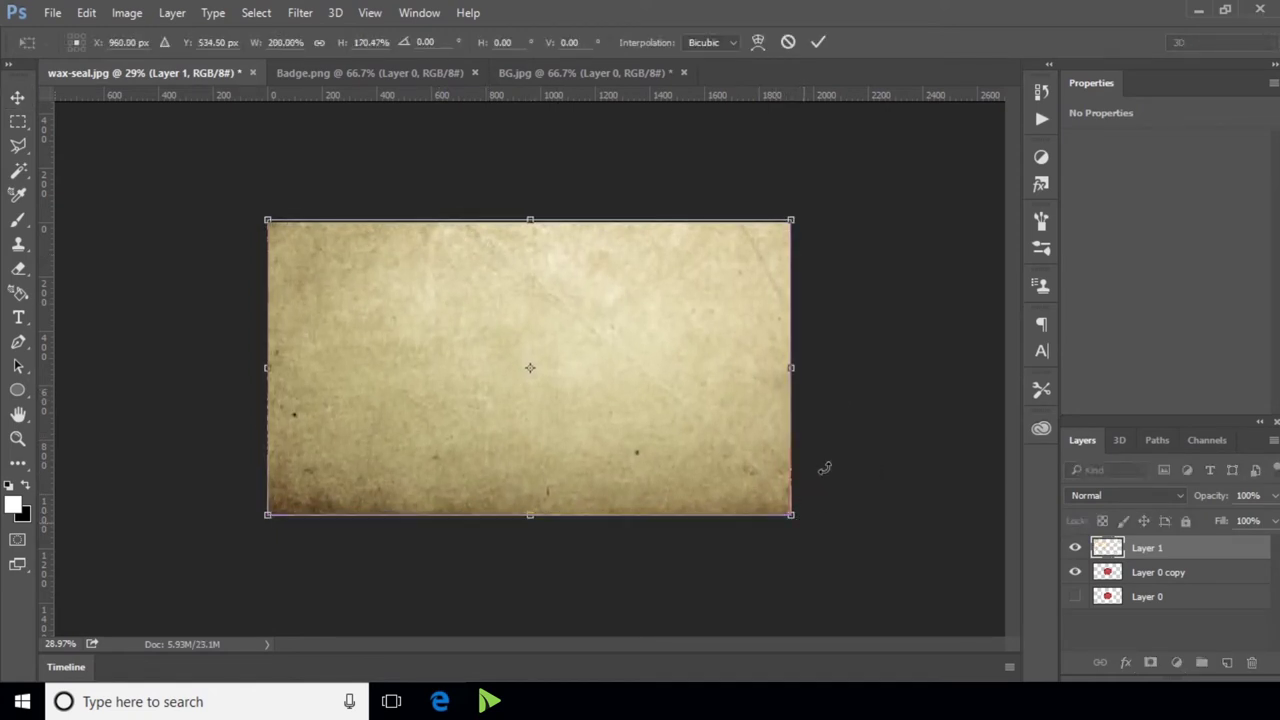
{"action": "key", "text": "Return"}
{"action": "scroll", "coordinate": [545, 403], "scroll_direction": "up", "scroll_amount": 2}
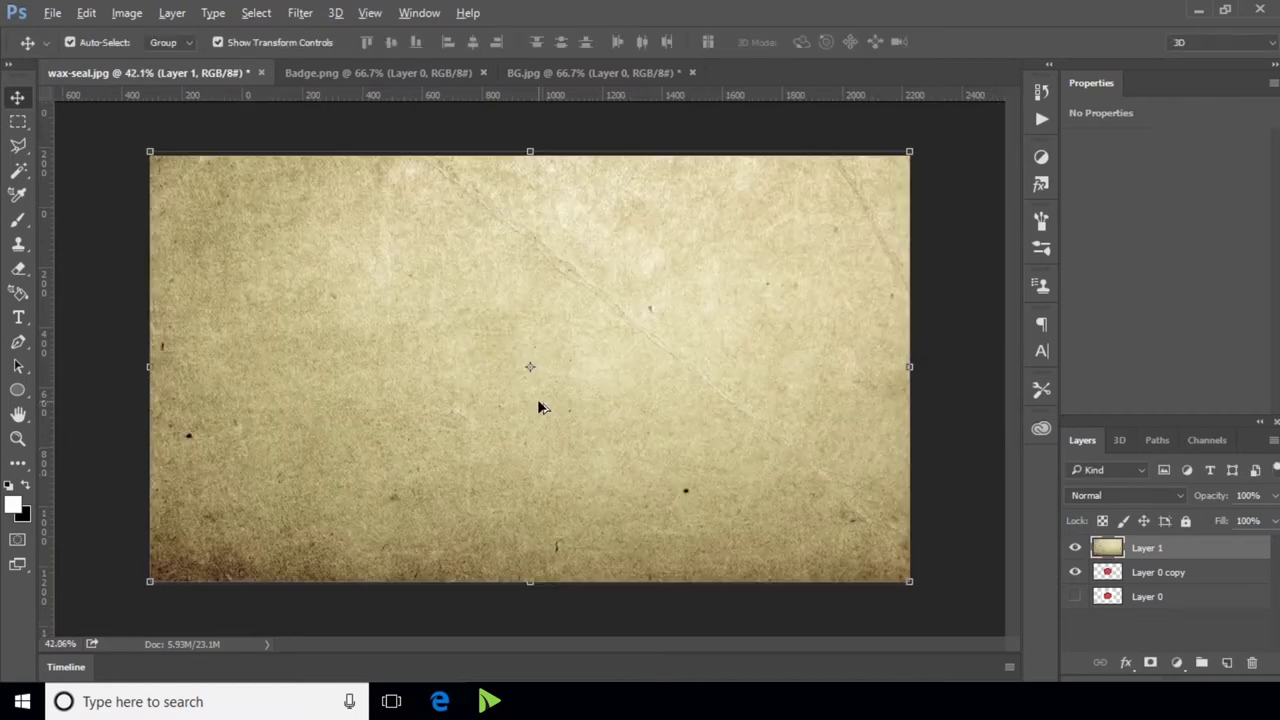
{"action": "left_click", "coordinate": [127, 12]}
{"action": "mouse_move", "coordinate": [155, 60]}
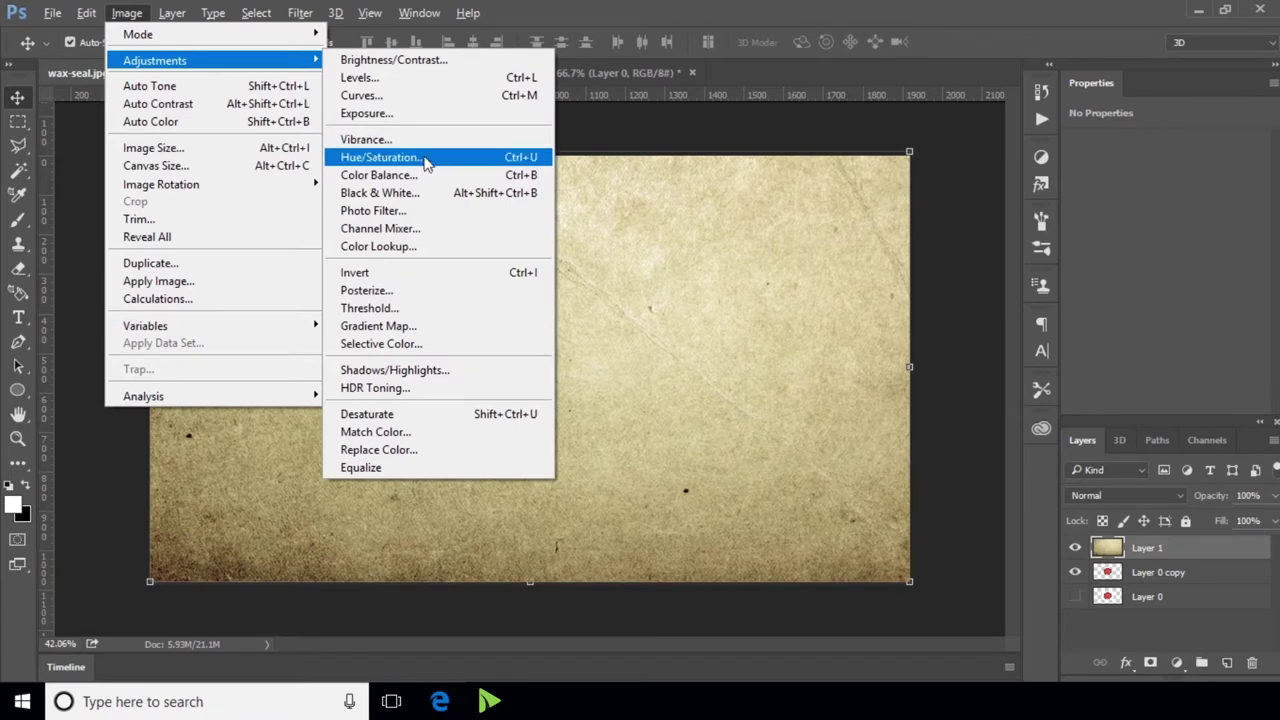
Convert the paper to Black & White and raise its Exposure offset to about +0.248.
{"action": "left_click", "coordinate": [448, 199]}
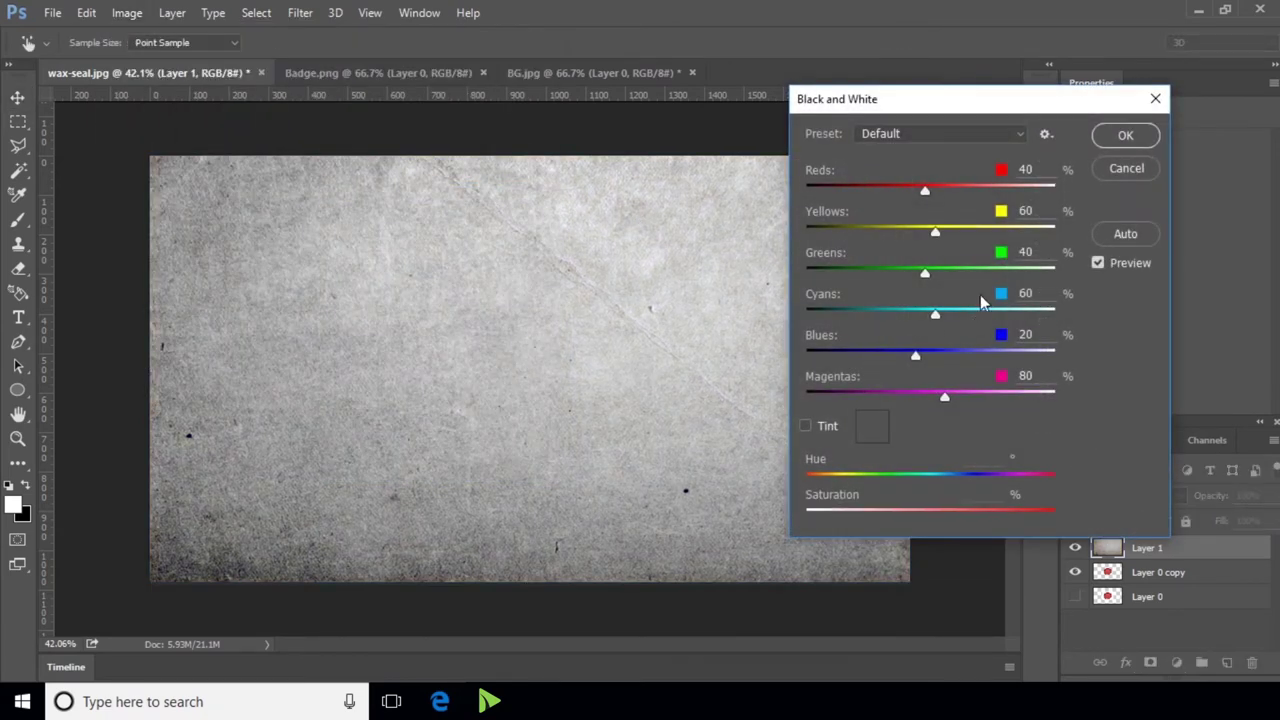
{"action": "left_click", "coordinate": [1120, 136]}
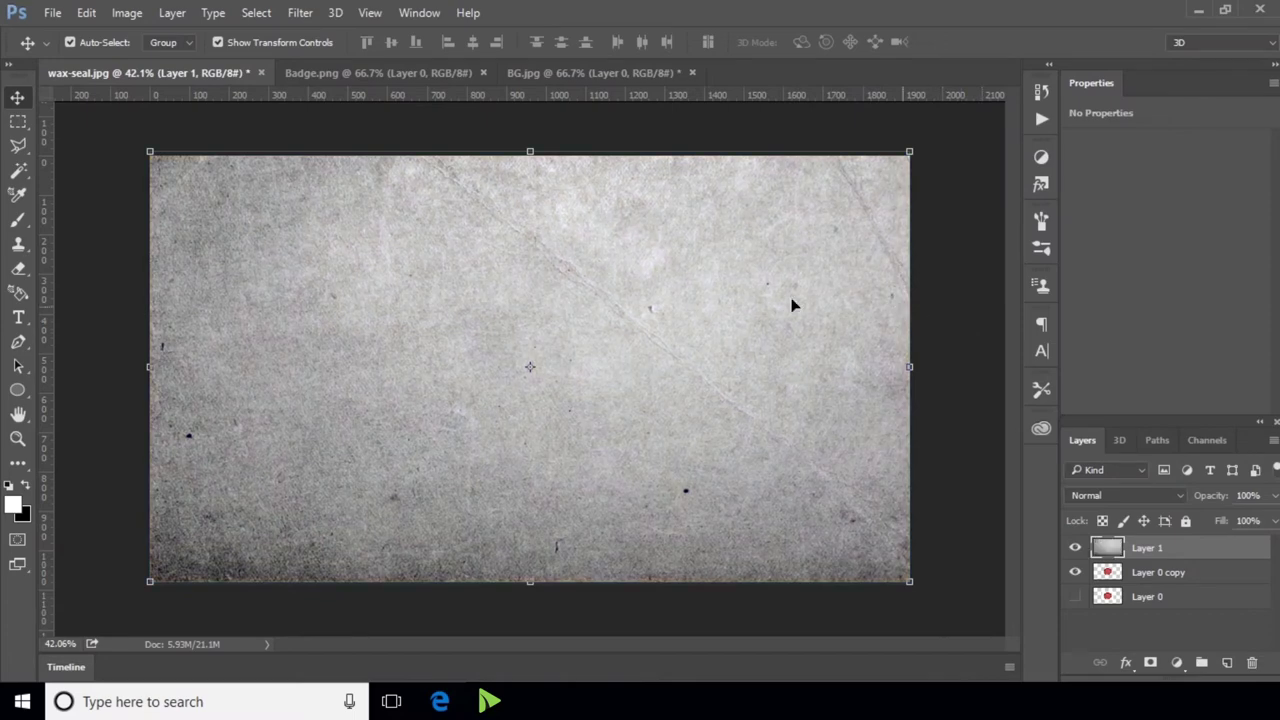
{"action": "left_click", "coordinate": [128, 13]}
{"action": "mouse_move", "coordinate": [155, 60]}
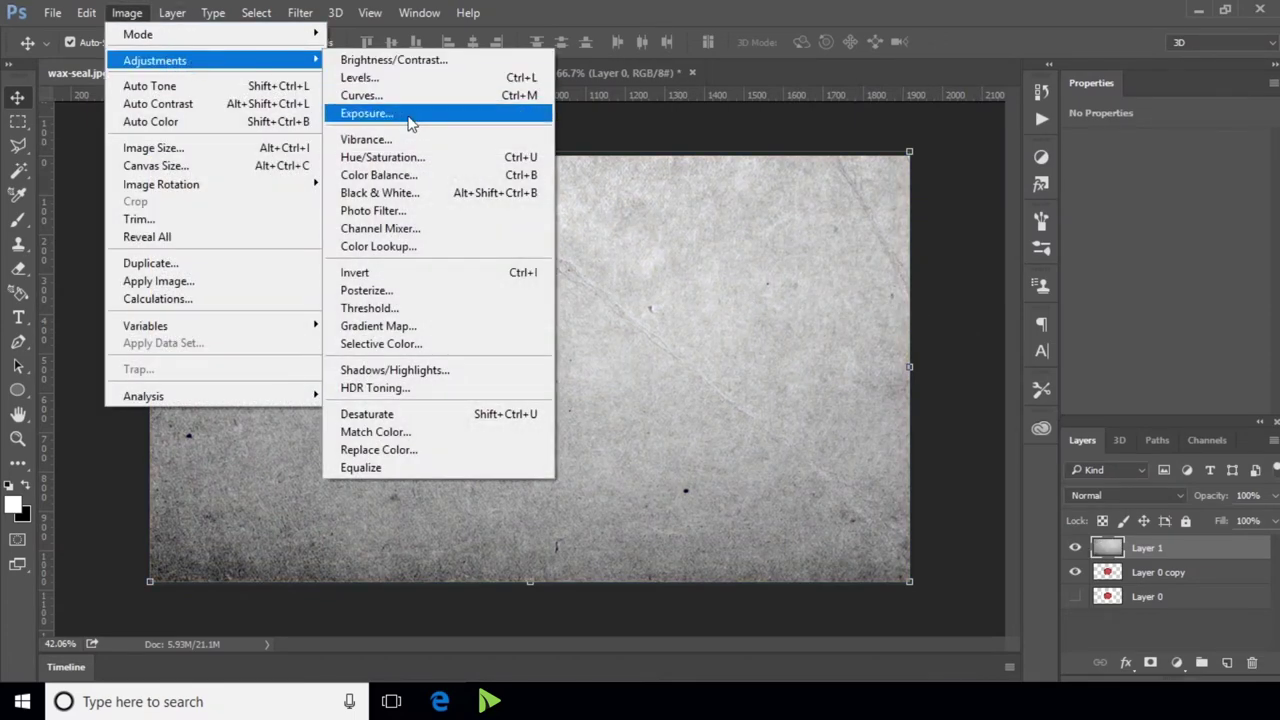
{"action": "left_click", "coordinate": [412, 115]}
{"action": "mouse_move", "coordinate": [990, 345]}
{"action": "left_mouse_down"}
{"action": "mouse_move", "coordinate": [941, 344]}
{"action": "mouse_move", "coordinate": [1050, 345]}
{"action": "left_mouse_up"}
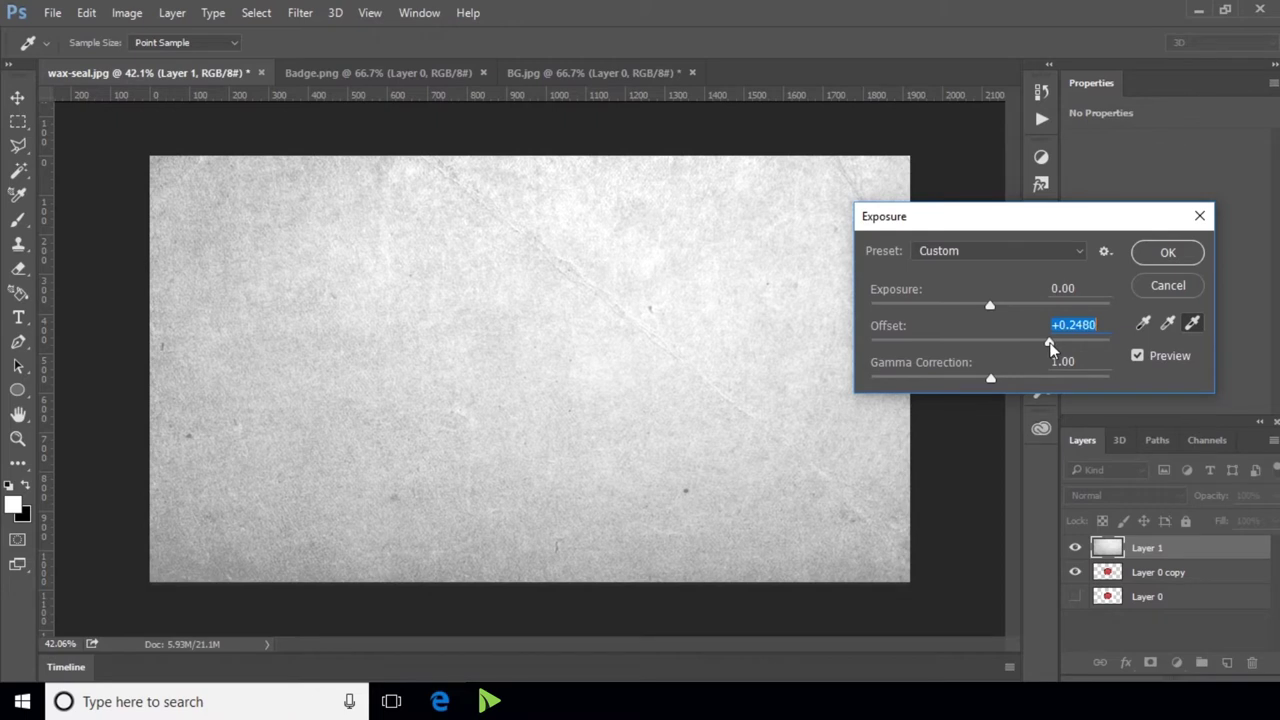
{"action": "left_click", "coordinate": [1168, 253]}
{"action": "key", "text": "v"}
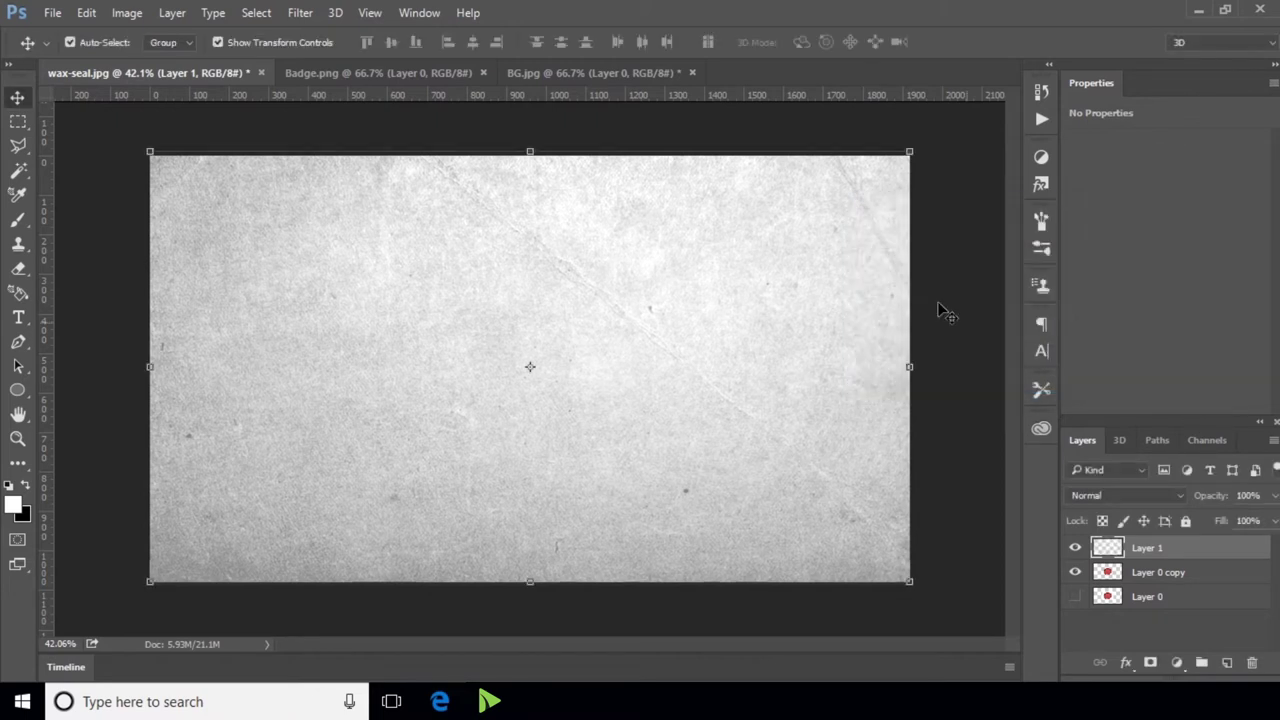
Move the paper below the seal copy, hide the seal, and lasso the lower-left diagonal triangle.
{"action": "left_click_drag", "start_coordinate": [1163, 551], "coordinate": [1172, 582]}
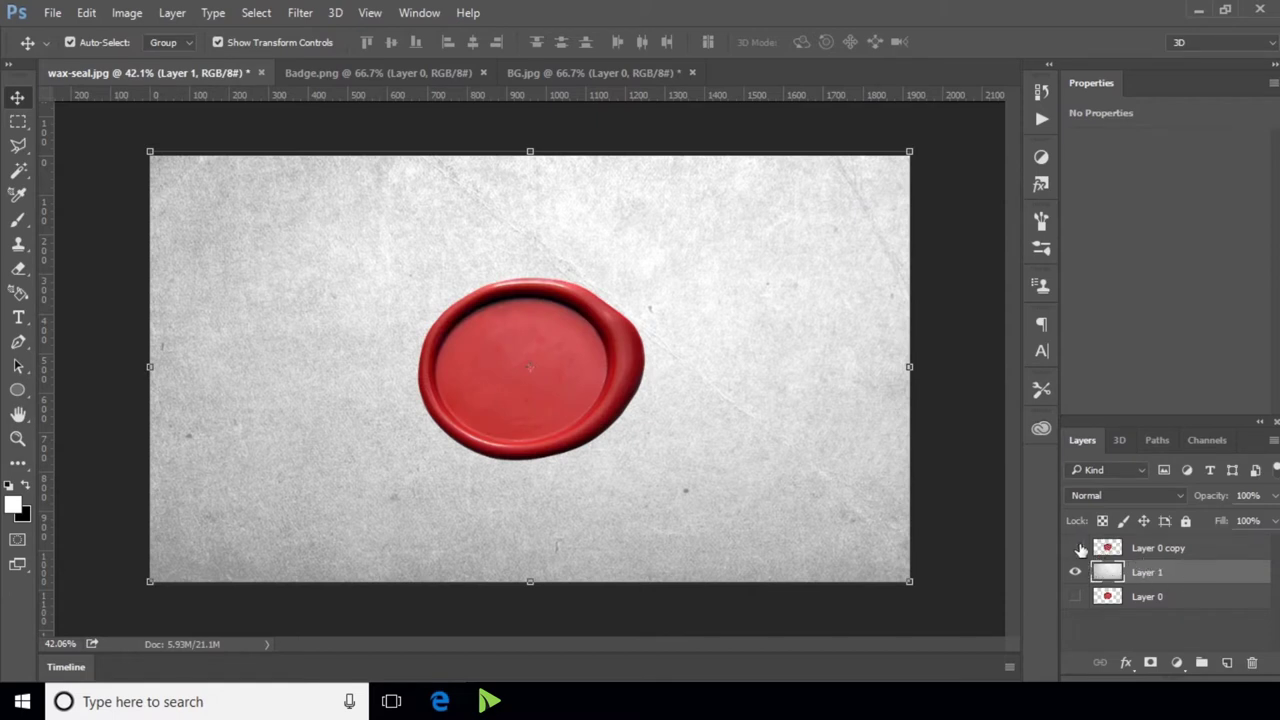
{"action": "left_click", "coordinate": [1077, 548]}
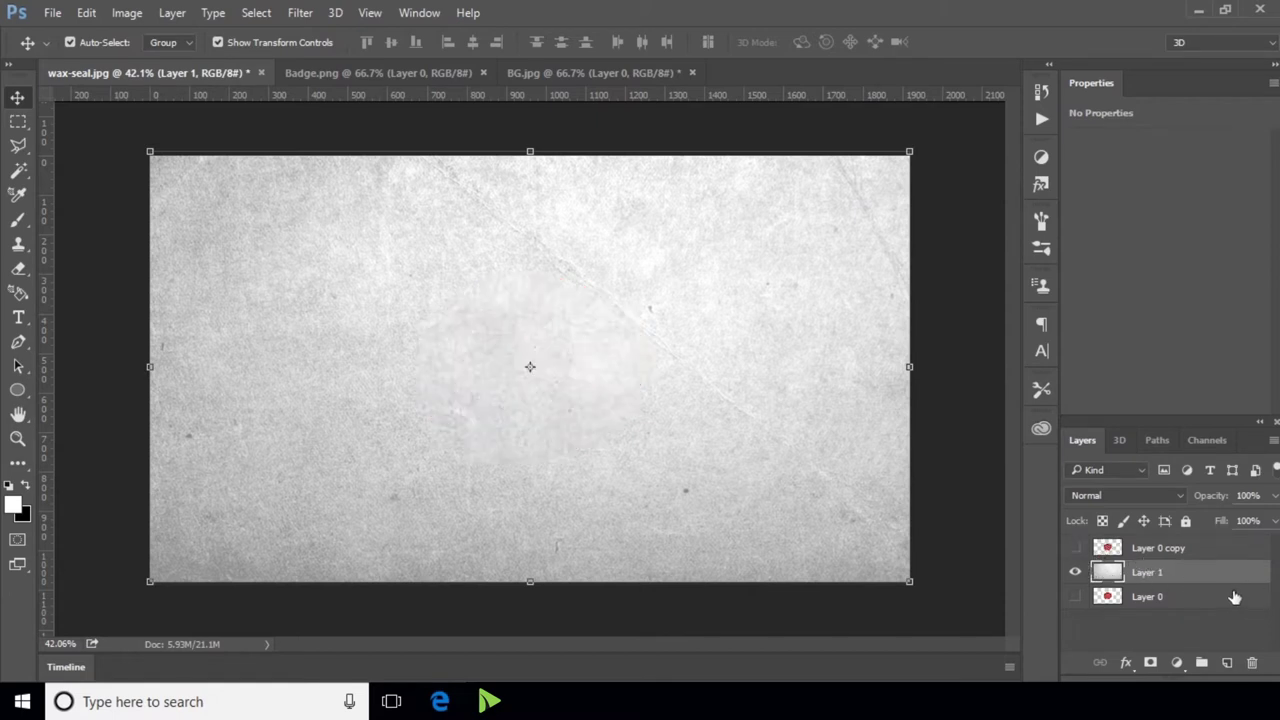
{"action": "left_click", "coordinate": [18, 146]}
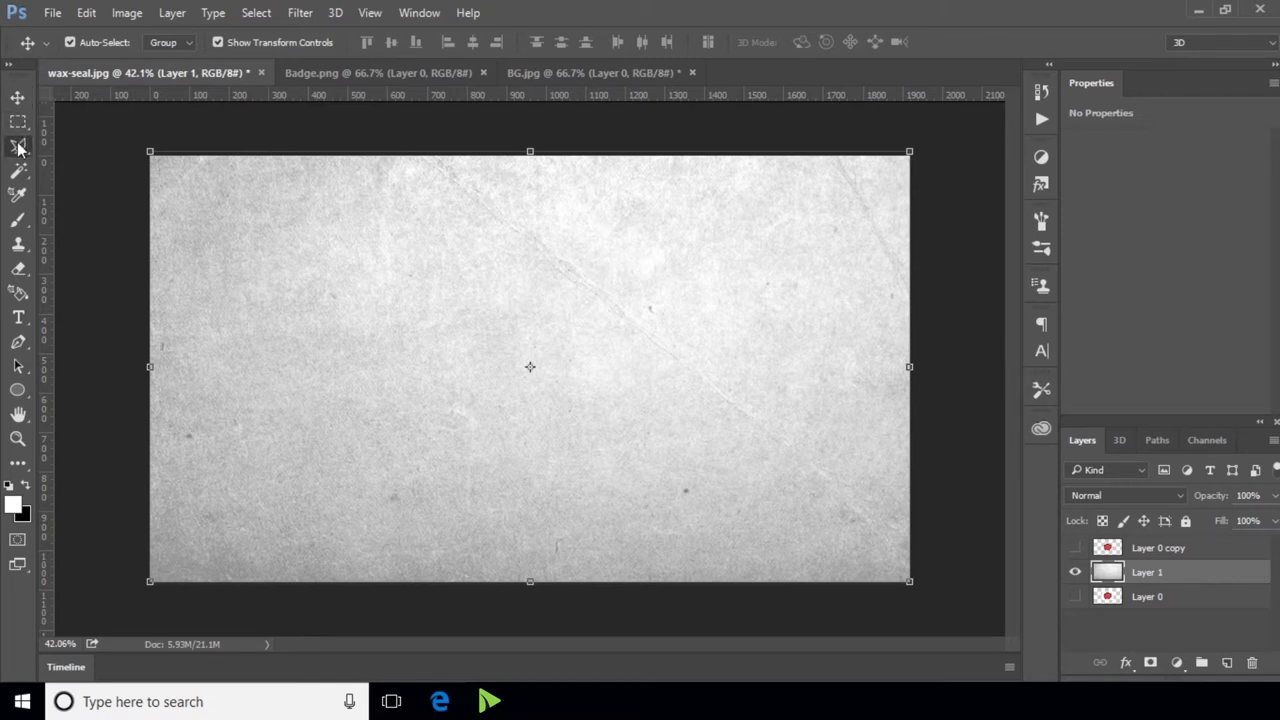
{"action": "left_click", "coordinate": [148, 161]}
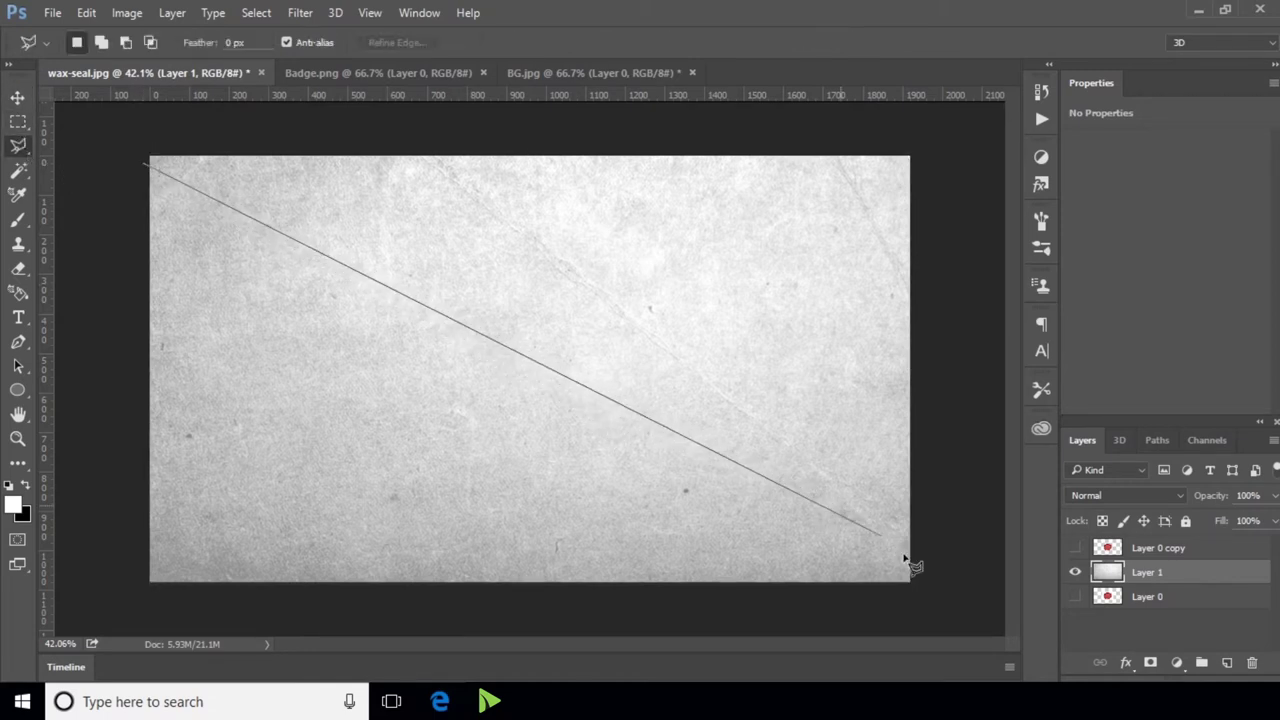
{"action": "left_click", "coordinate": [917, 592]}
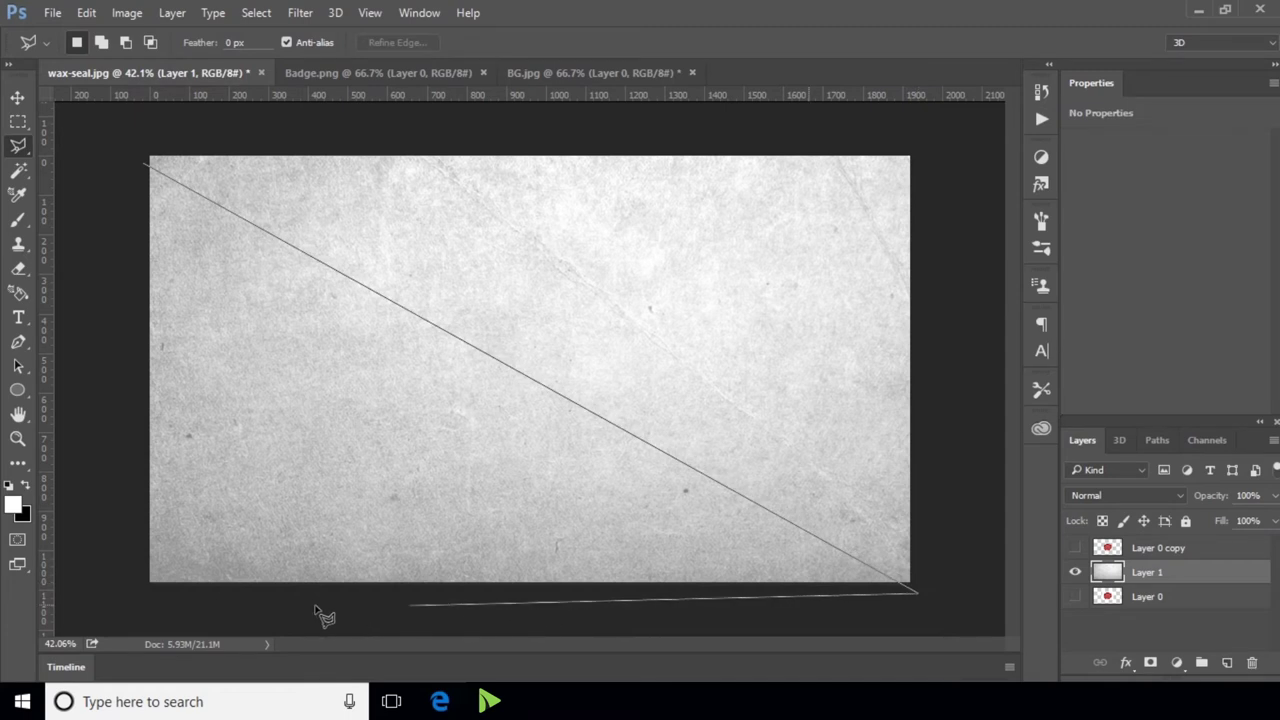
{"action": "left_click", "coordinate": [127, 600]}
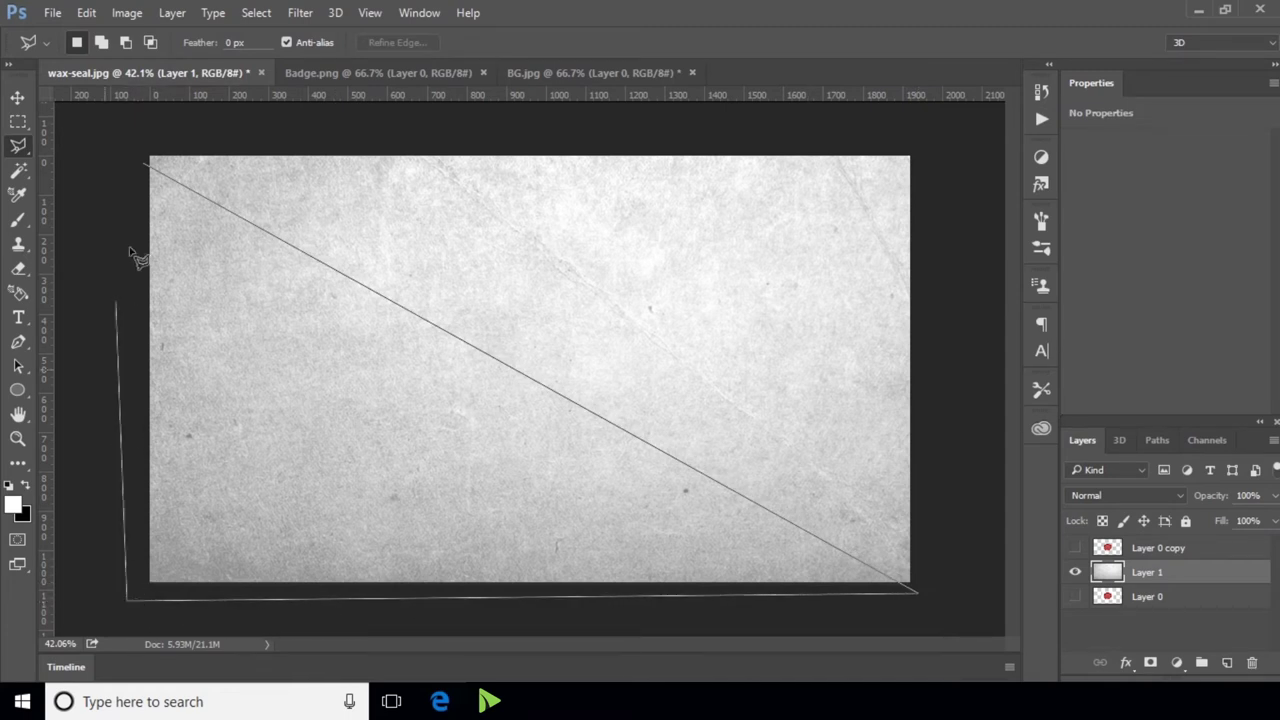
{"action": "left_click", "coordinate": [147, 170]}
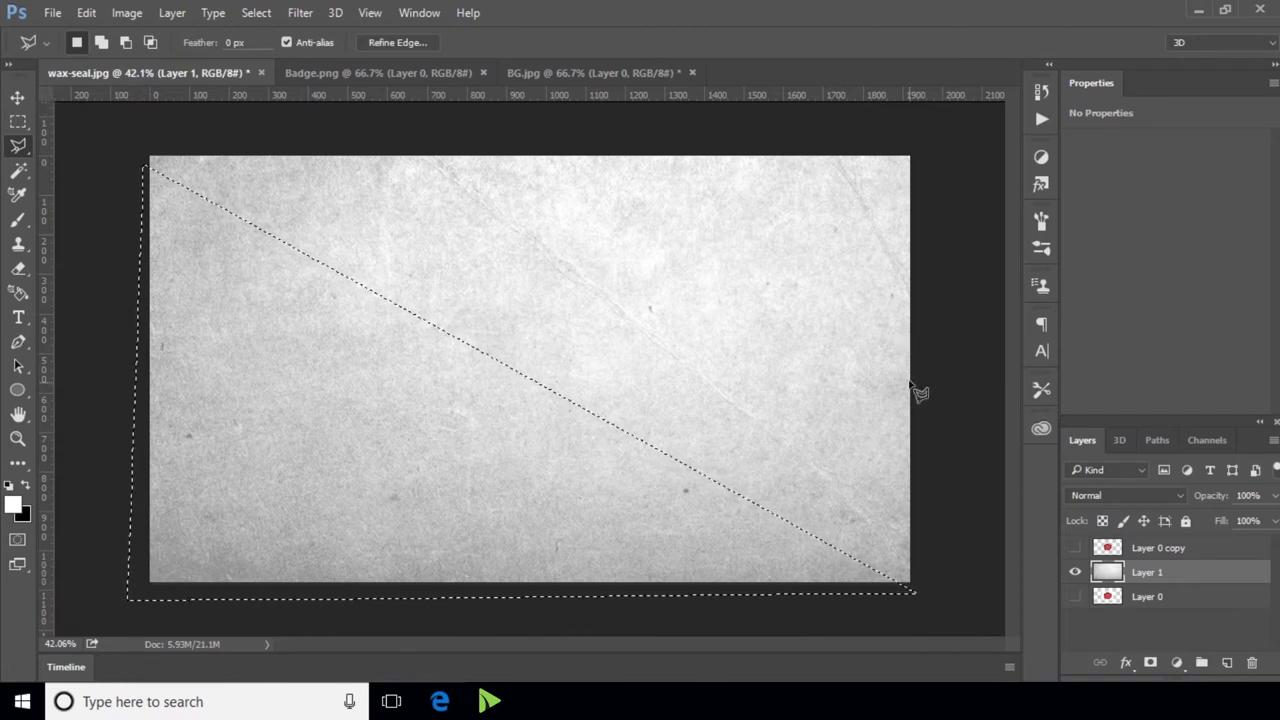
Duplicate the paper as Layer 1 copy and delete the selected triangle from it.
{"action": "right_click", "coordinate": [1183, 578]}
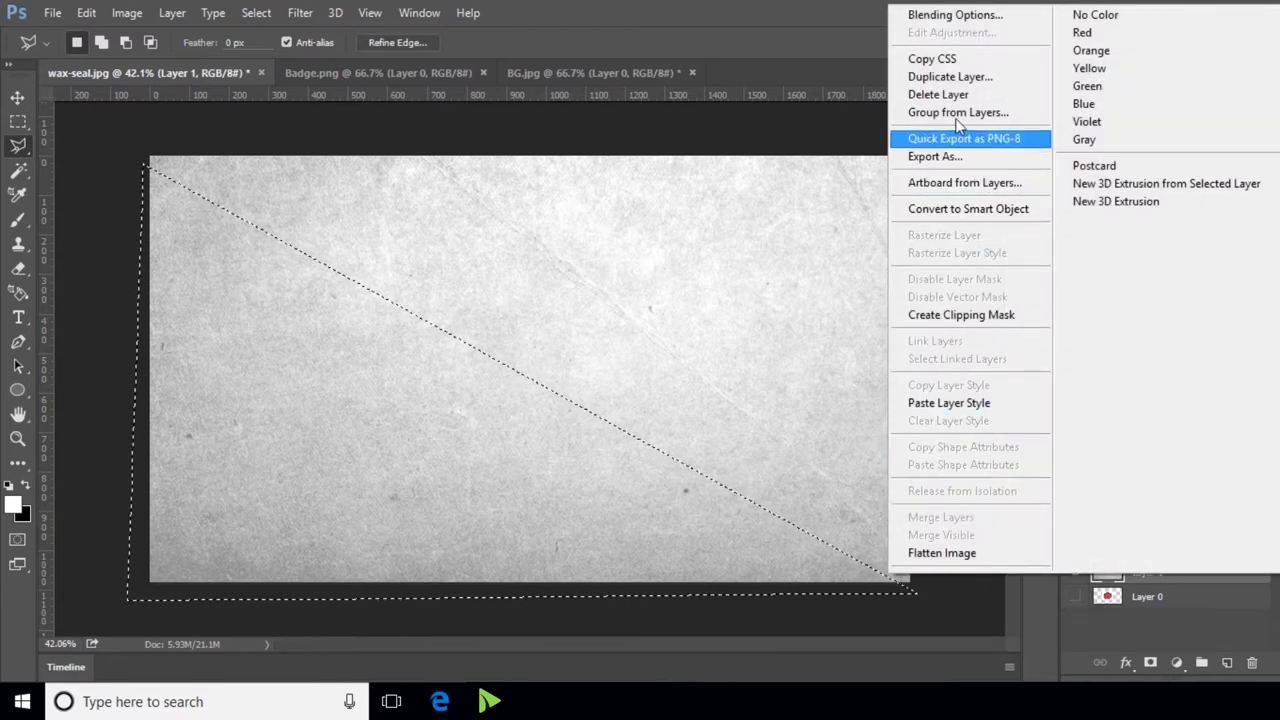
{"action": "left_click", "coordinate": [962, 80]}
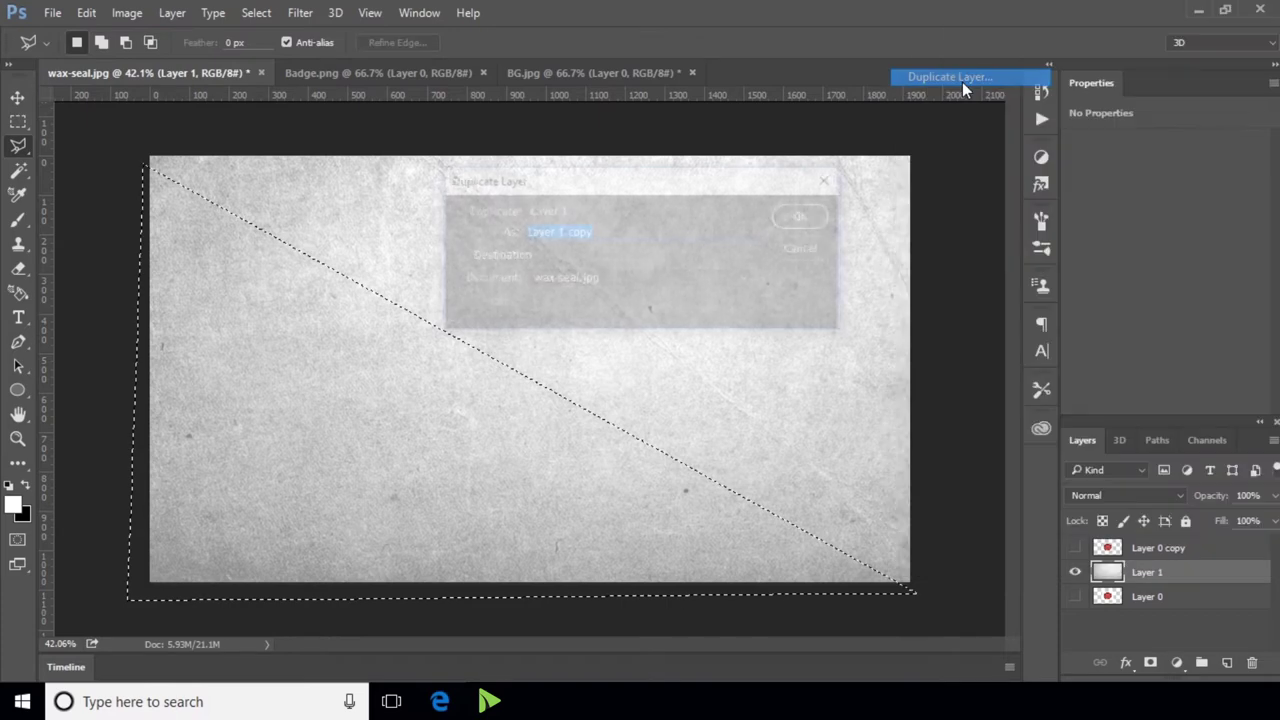
{"action": "left_click", "coordinate": [820, 217]}
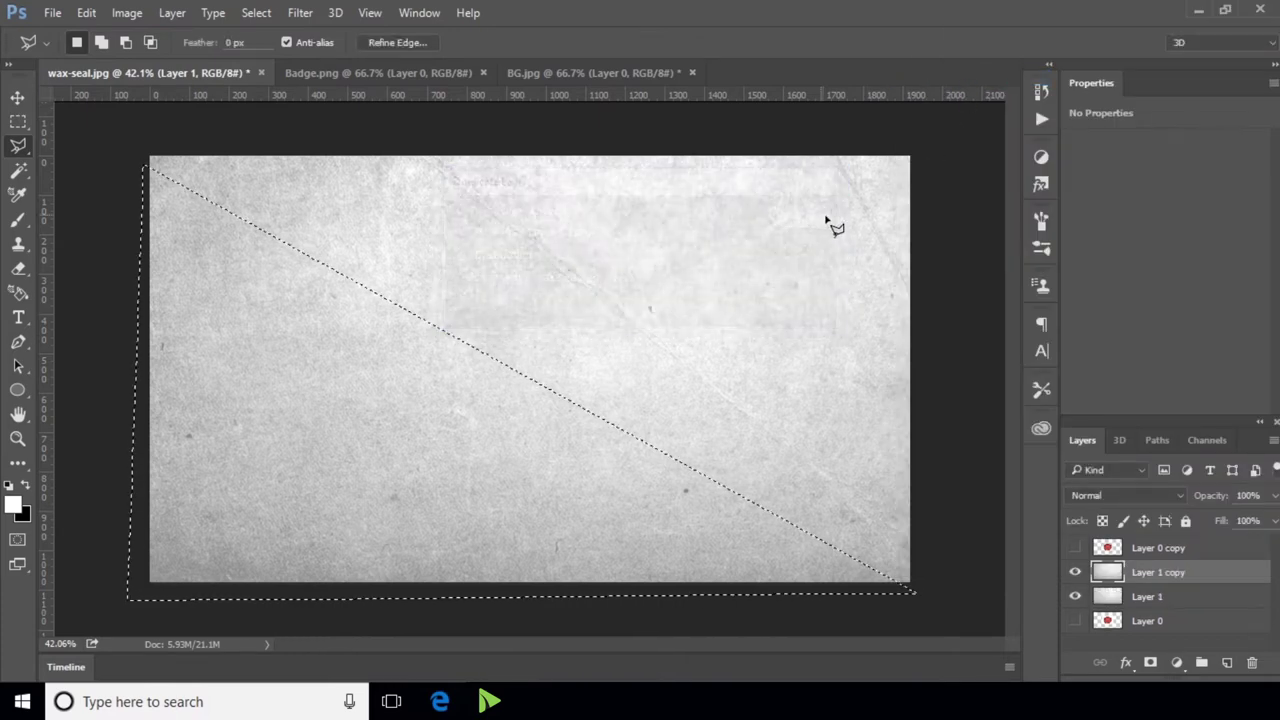
{"action": "key", "text": "Delete"}
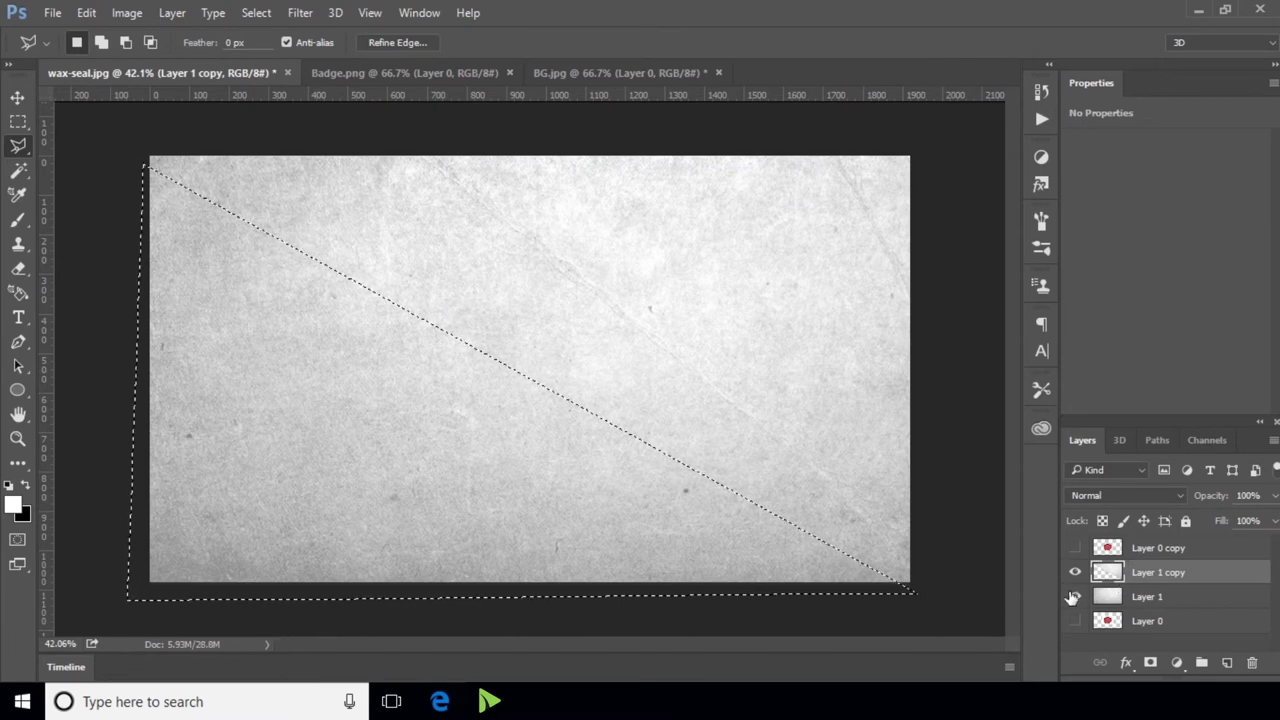
Hide Layer 1 to check the cut, deselect, then show Layer 1 again.
{"action": "left_click", "coordinate": [1075, 600]}
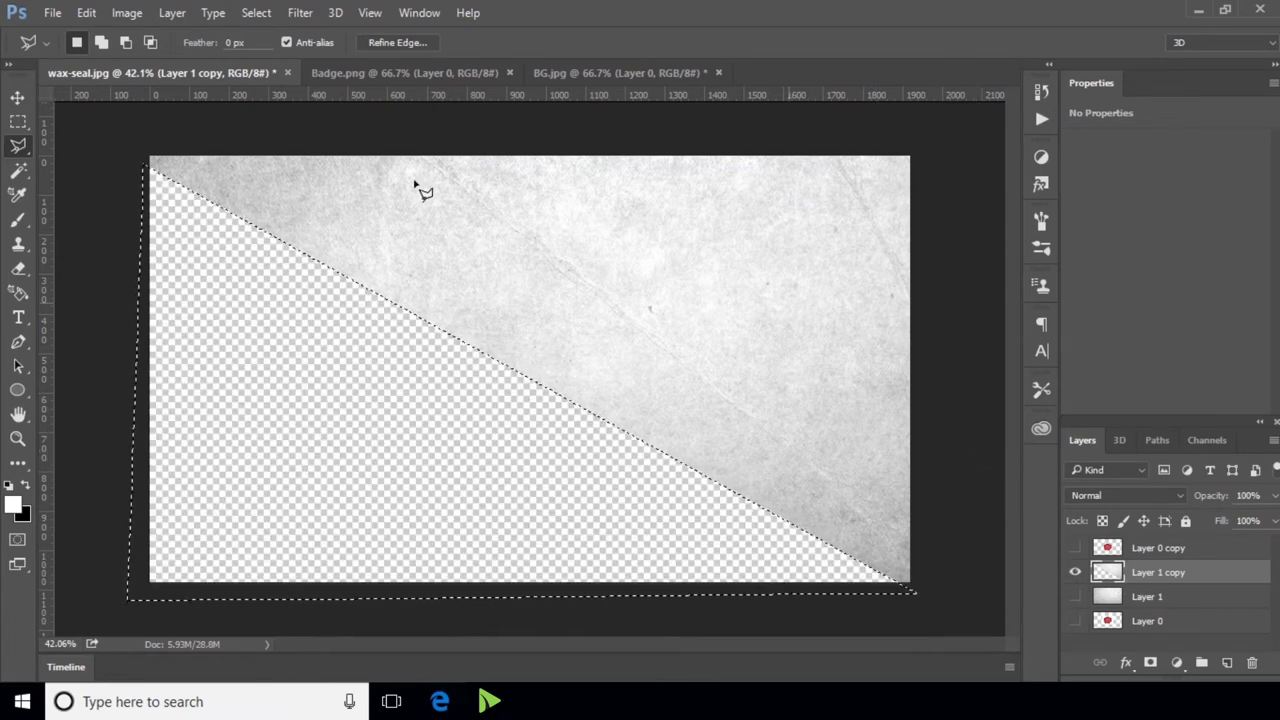
{"action": "left_click", "coordinate": [257, 13]}
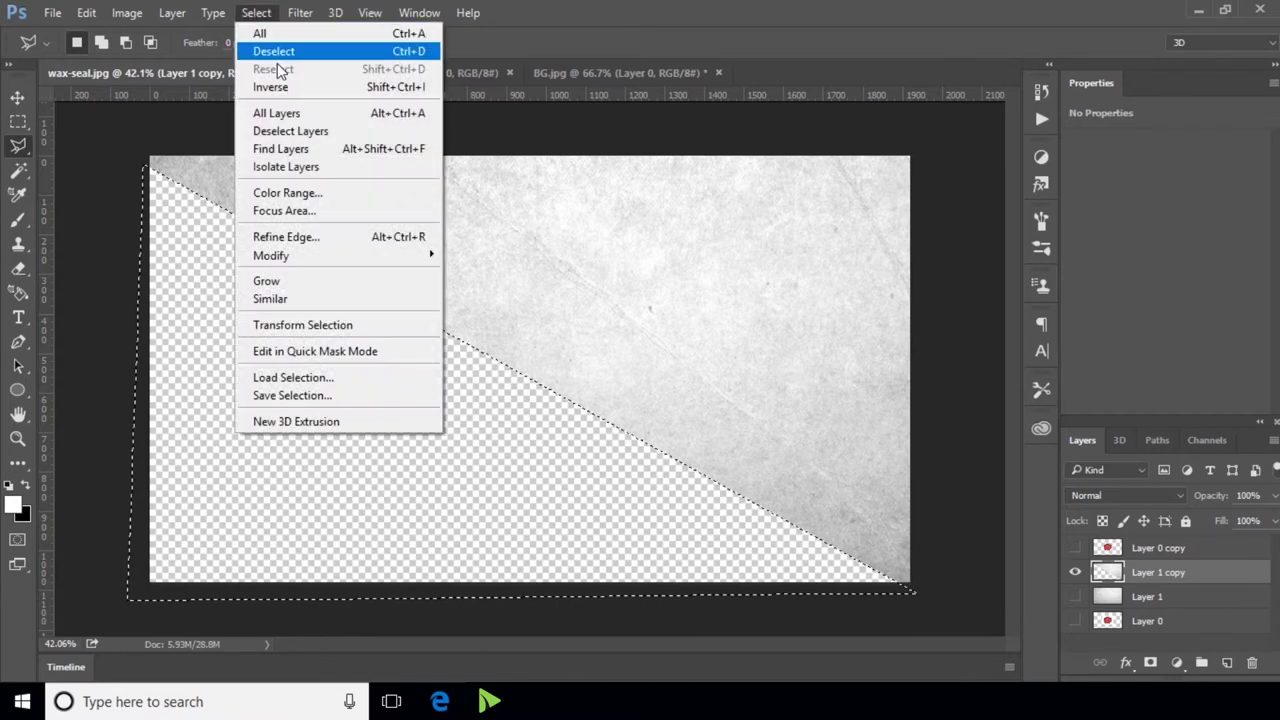
{"action": "left_click", "coordinate": [274, 52]}
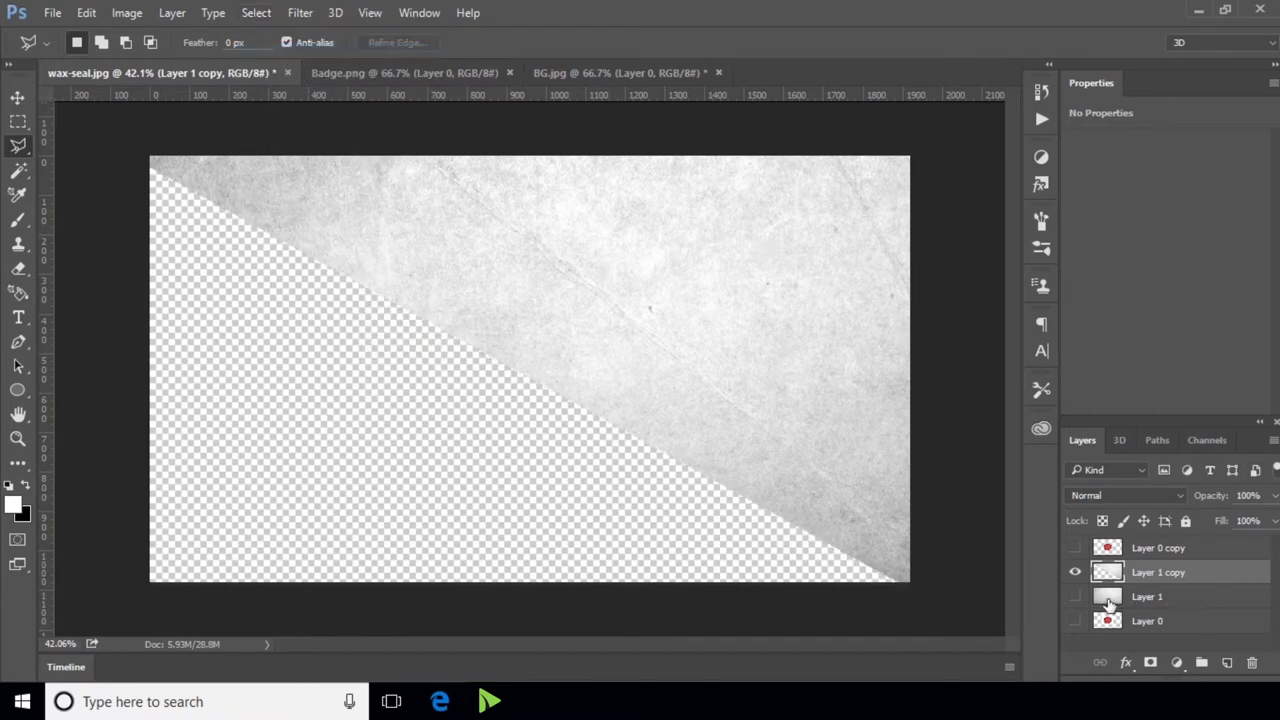
{"action": "left_click", "coordinate": [1074, 596]}
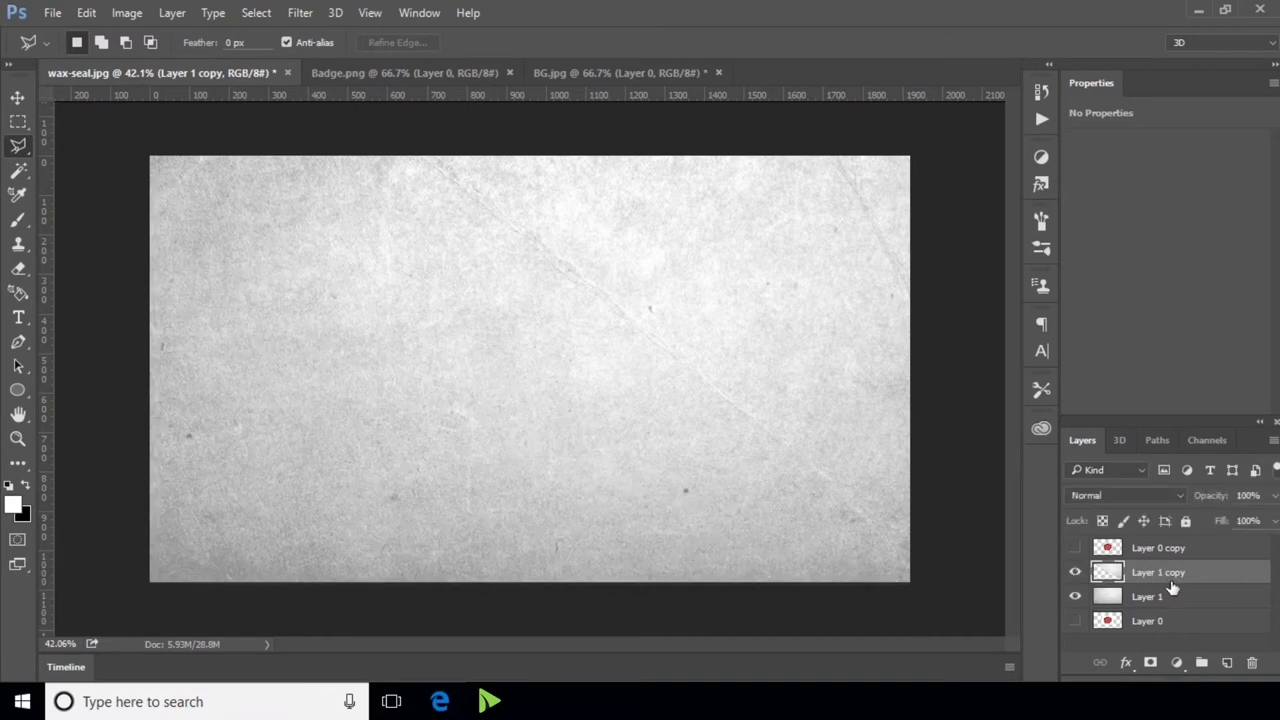
{"action": "left_click", "coordinate": [1130, 664]}
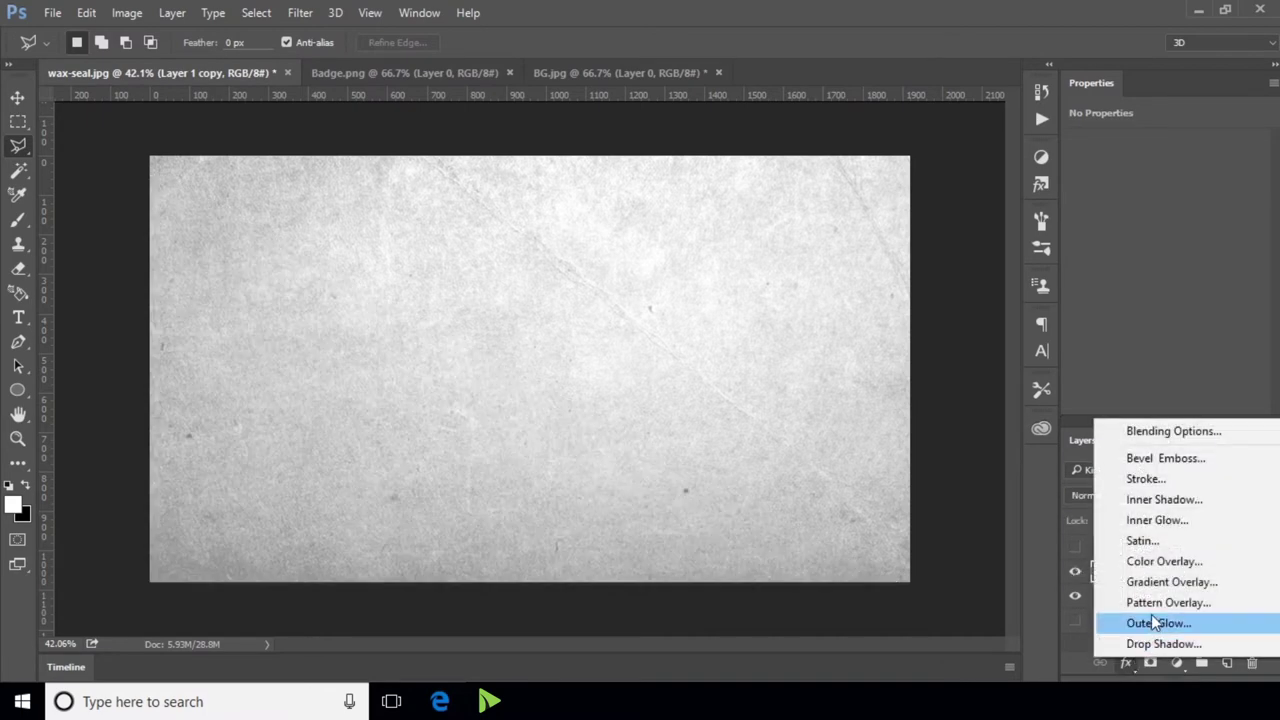
Add a Drop Shadow to Layer 1 copy: distance 9 px, size 18 px, opacity 35%.
{"action": "left_click", "coordinate": [1160, 643]}
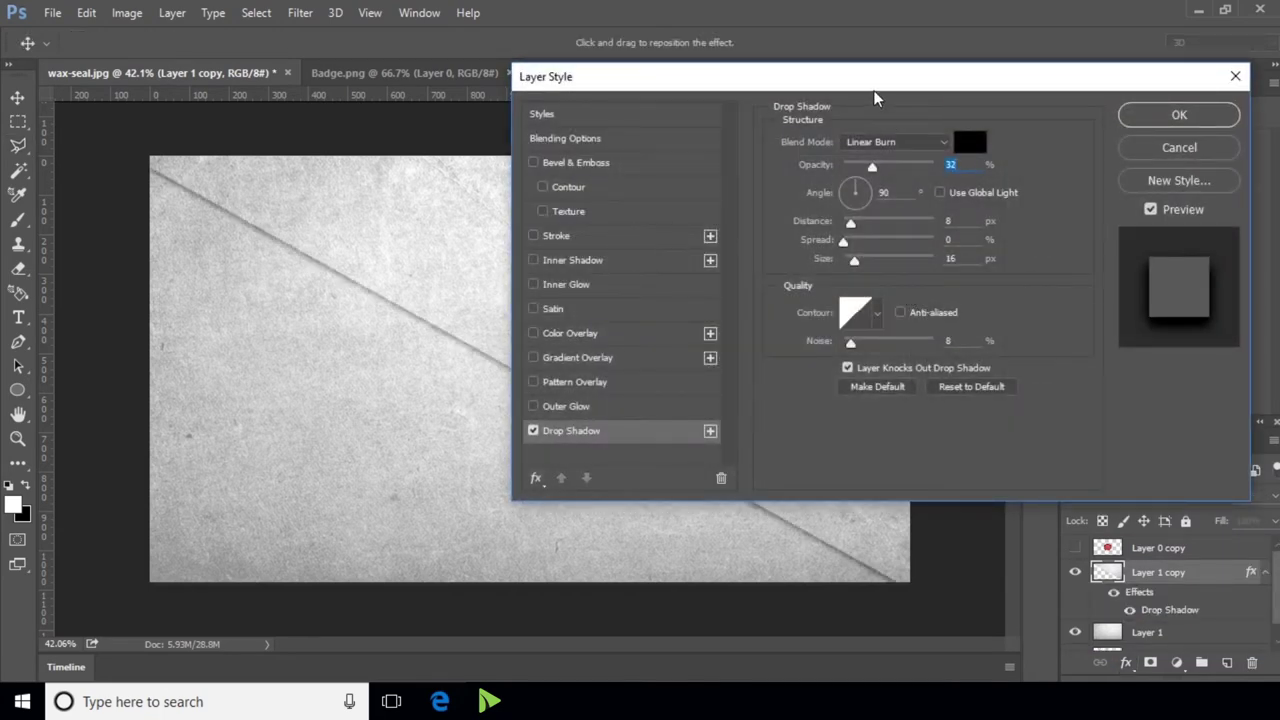
{"action": "left_click_drag", "start_coordinate": [851, 88], "coordinate": [871, 122]}
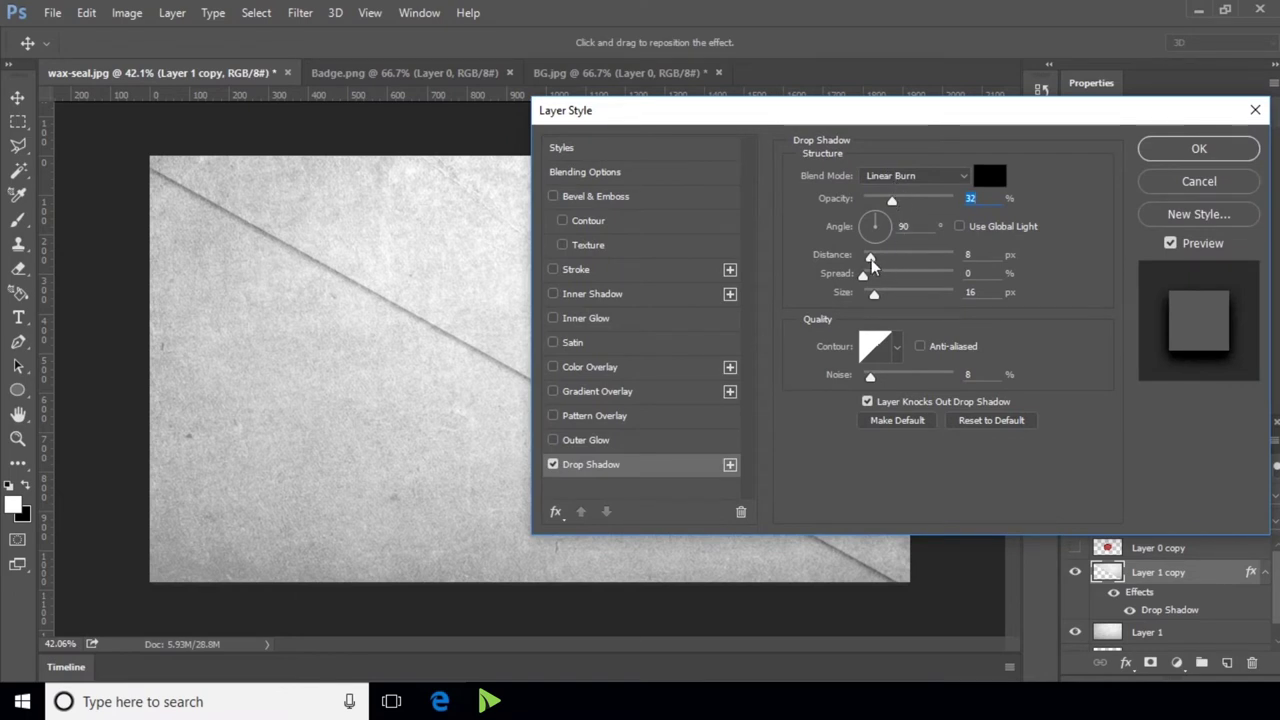
{"action": "left_click_drag", "start_coordinate": [876, 263], "coordinate": [878, 264]}
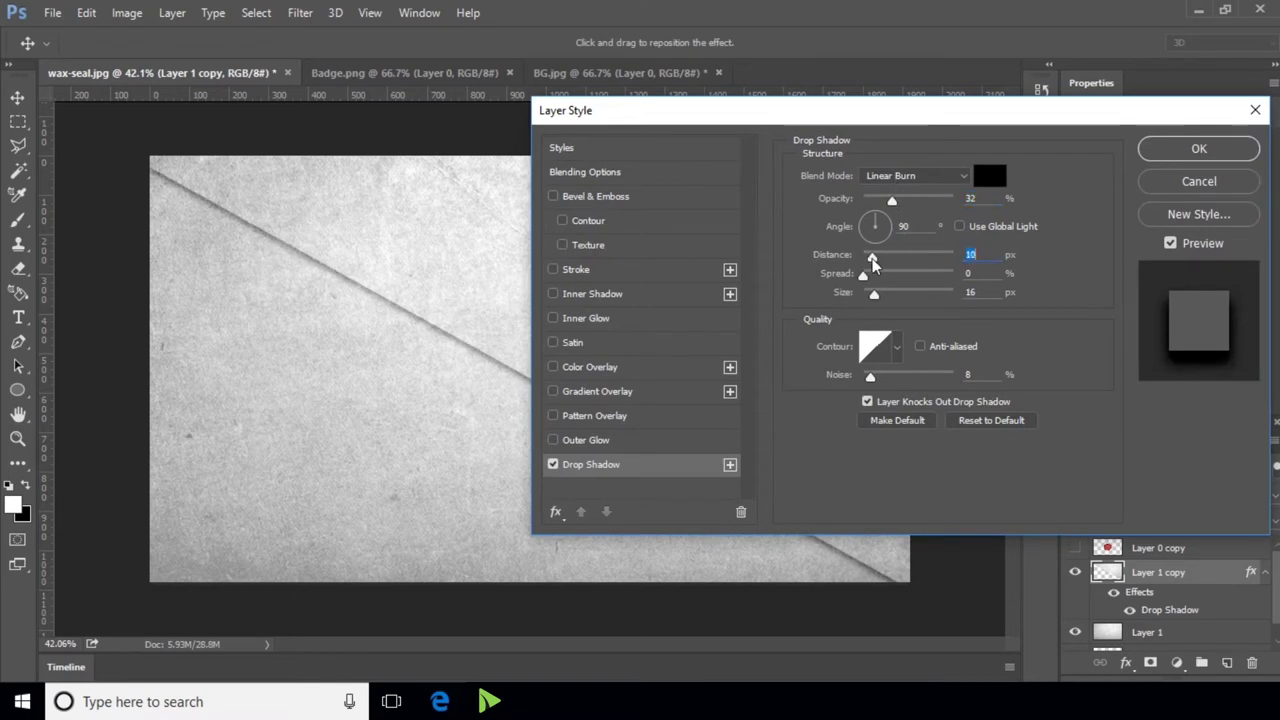
{"action": "left_click_drag", "start_coordinate": [874, 294], "coordinate": [875, 296]}
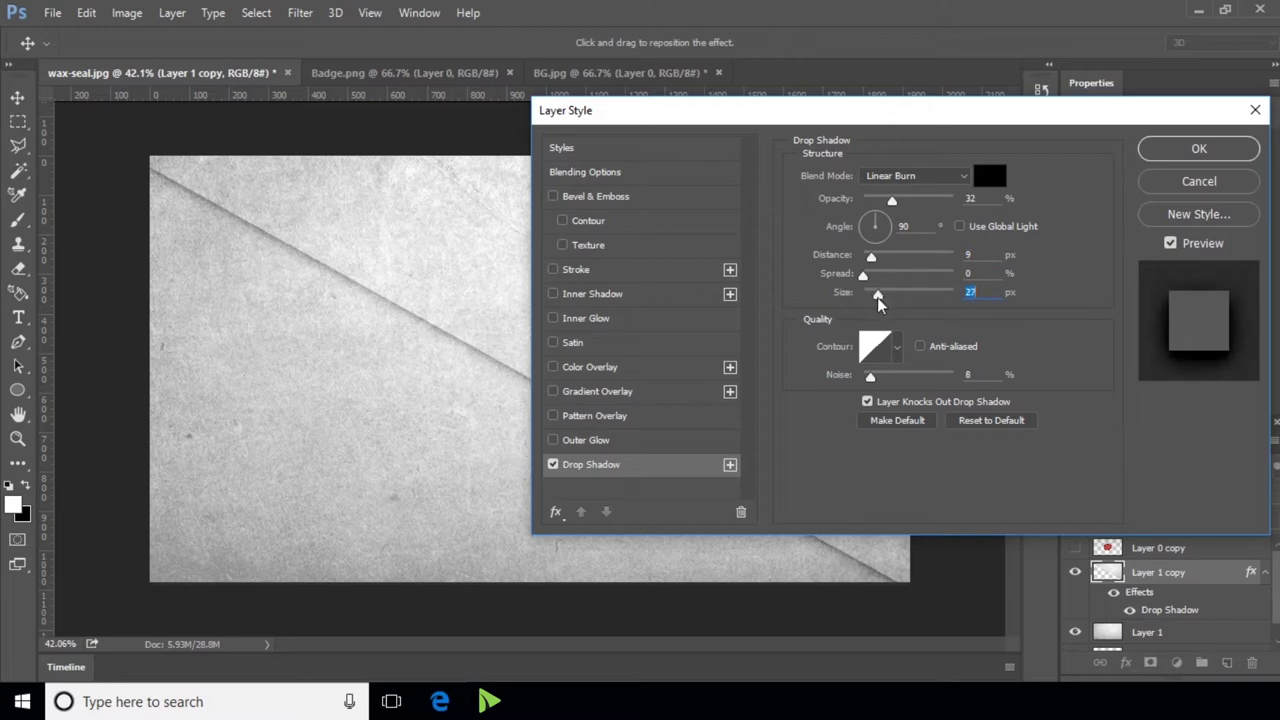
{"action": "double_click", "coordinate": [970, 198]}
{"action": "type", "text": "35"}
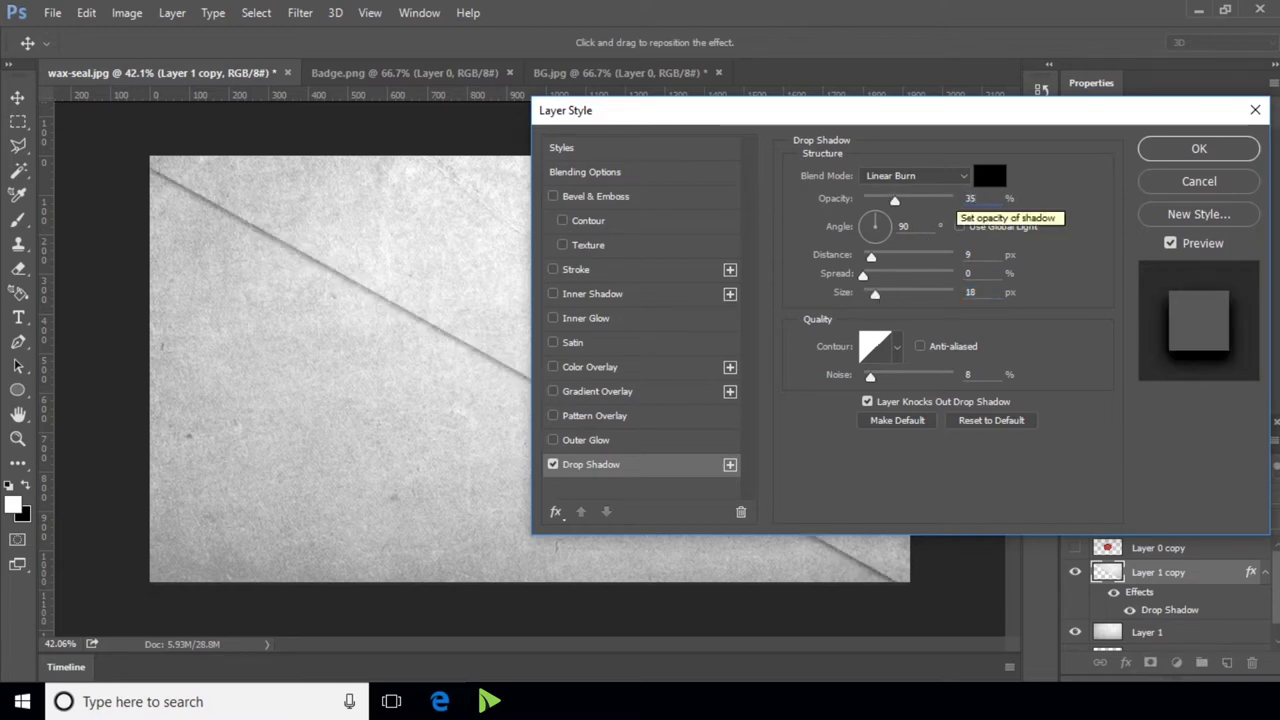
{"action": "left_click", "coordinate": [1190, 150]}
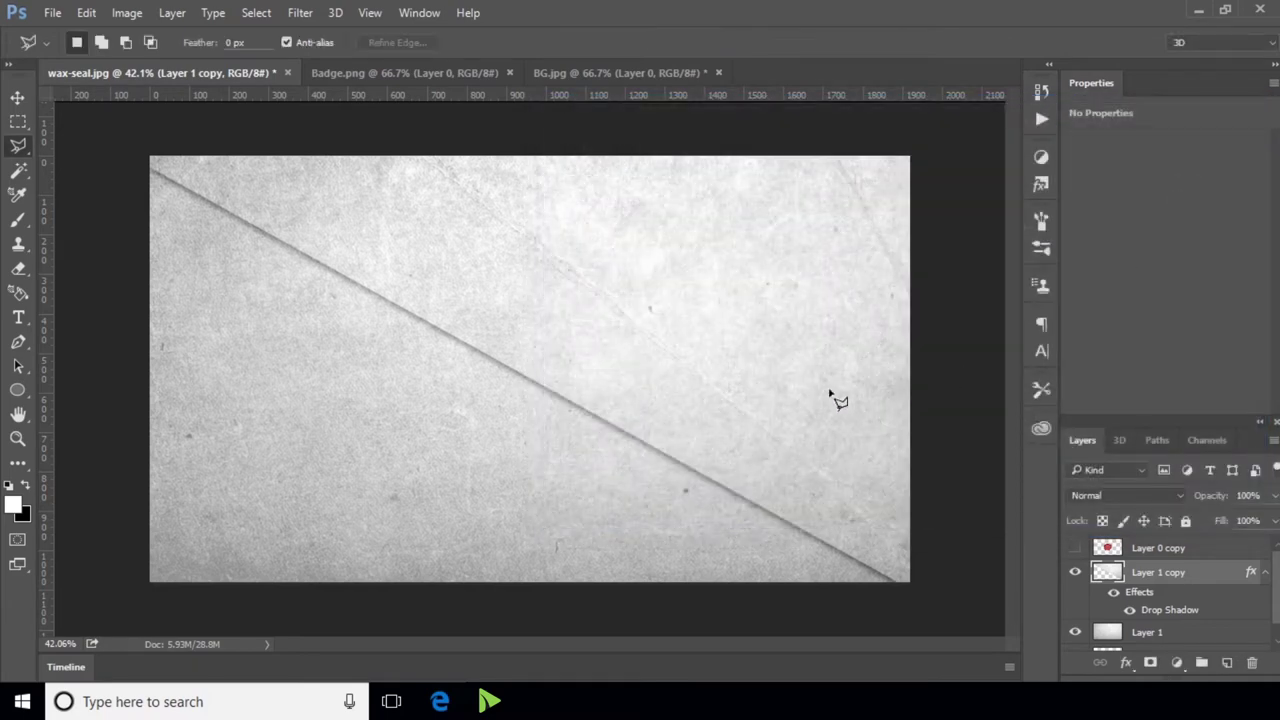
Make the red wax seal layer, Layer 0 copy, visible again.
{"action": "scroll", "coordinate": [740, 330], "scroll_direction": "down", "scroll_amount": 3}
{"action": "scroll", "coordinate": [758, 435], "scroll_direction": "up", "scroll_amount": 3}
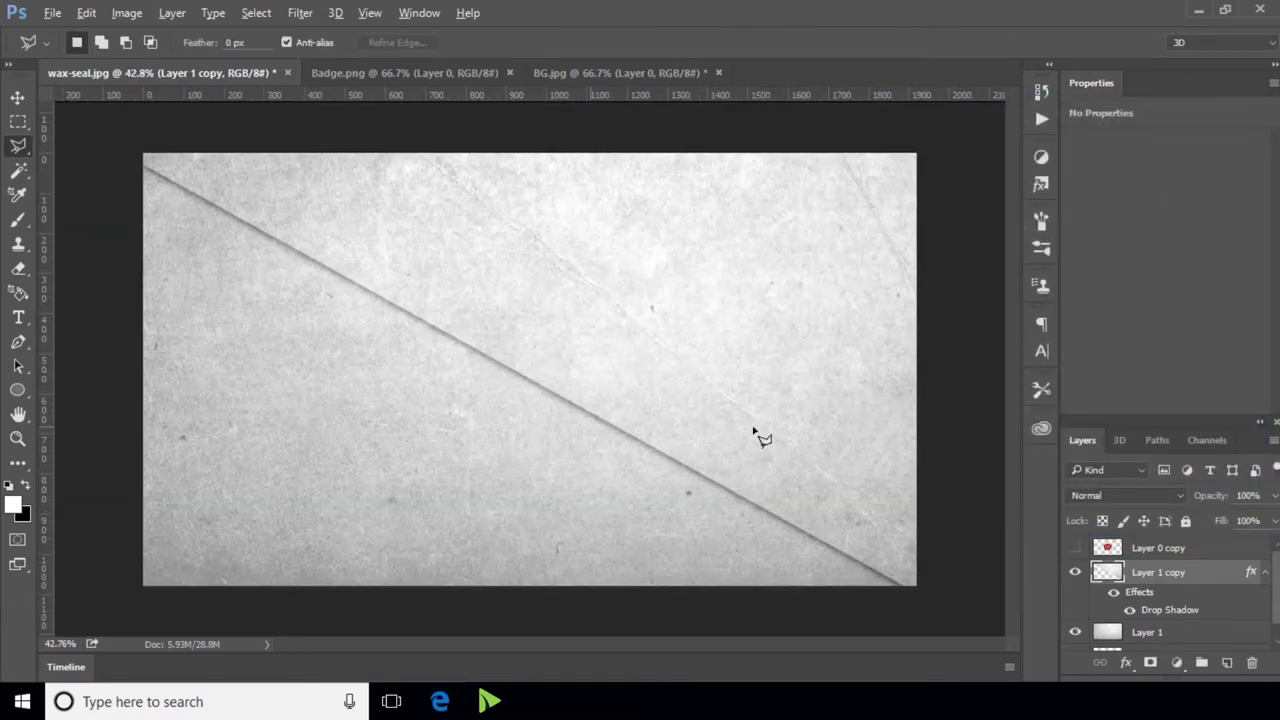
{"action": "left_click", "coordinate": [1075, 550]}
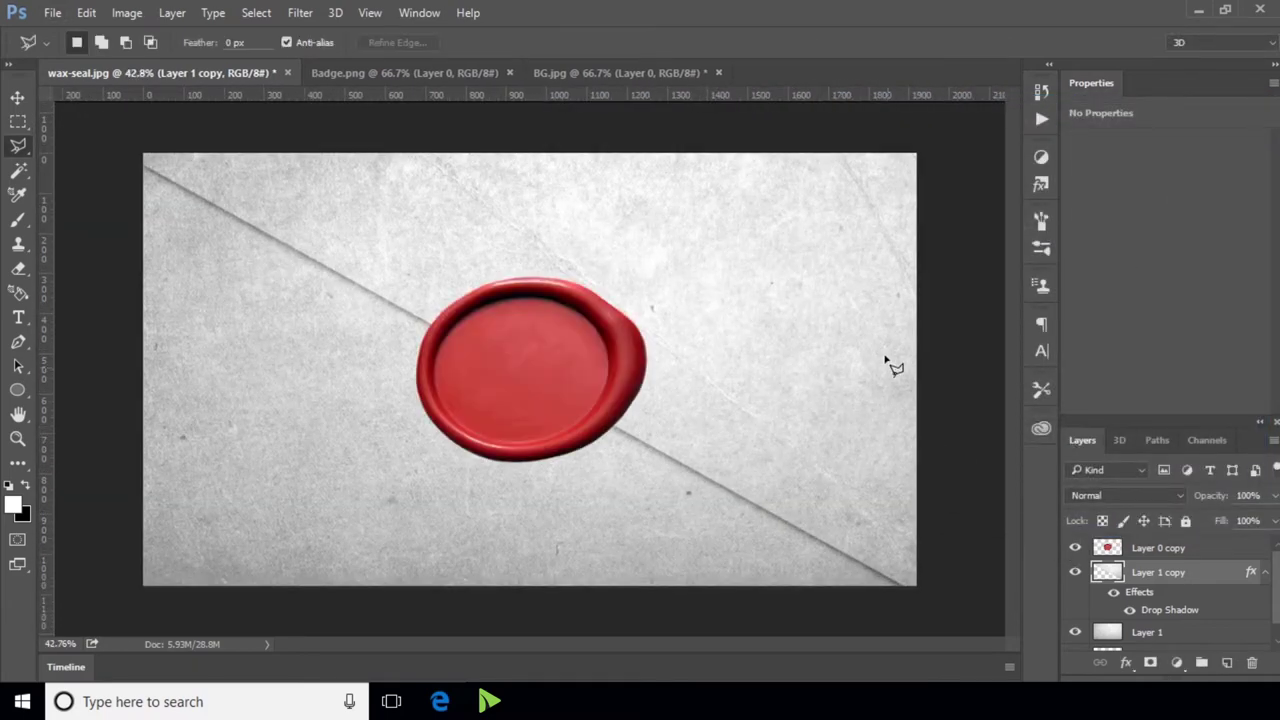
Reselect Layer 1 copy with the Move tool and collapse its effects list.
{"action": "scroll", "coordinate": [890, 362], "scroll_direction": "down", "scroll_amount": 2}
{"action": "scroll", "coordinate": [886, 357], "scroll_direction": "down", "scroll_amount": 3}
{"action": "scroll", "coordinate": [680, 378], "scroll_direction": "up", "scroll_amount": 2}
{"action": "scroll", "coordinate": [679, 378], "scroll_direction": "up", "scroll_amount": 1}
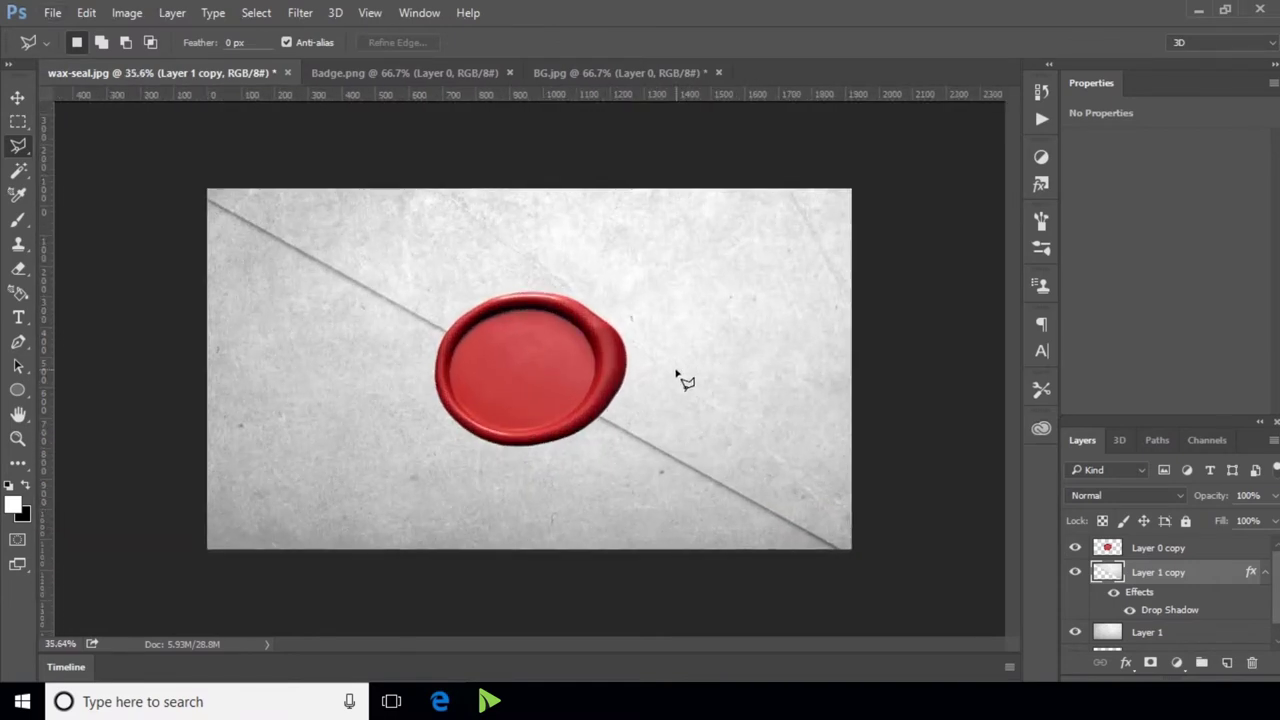
{"action": "scroll", "coordinate": [660, 360], "scroll_direction": "up", "scroll_amount": 1}
{"action": "left_click", "coordinate": [17, 98]}
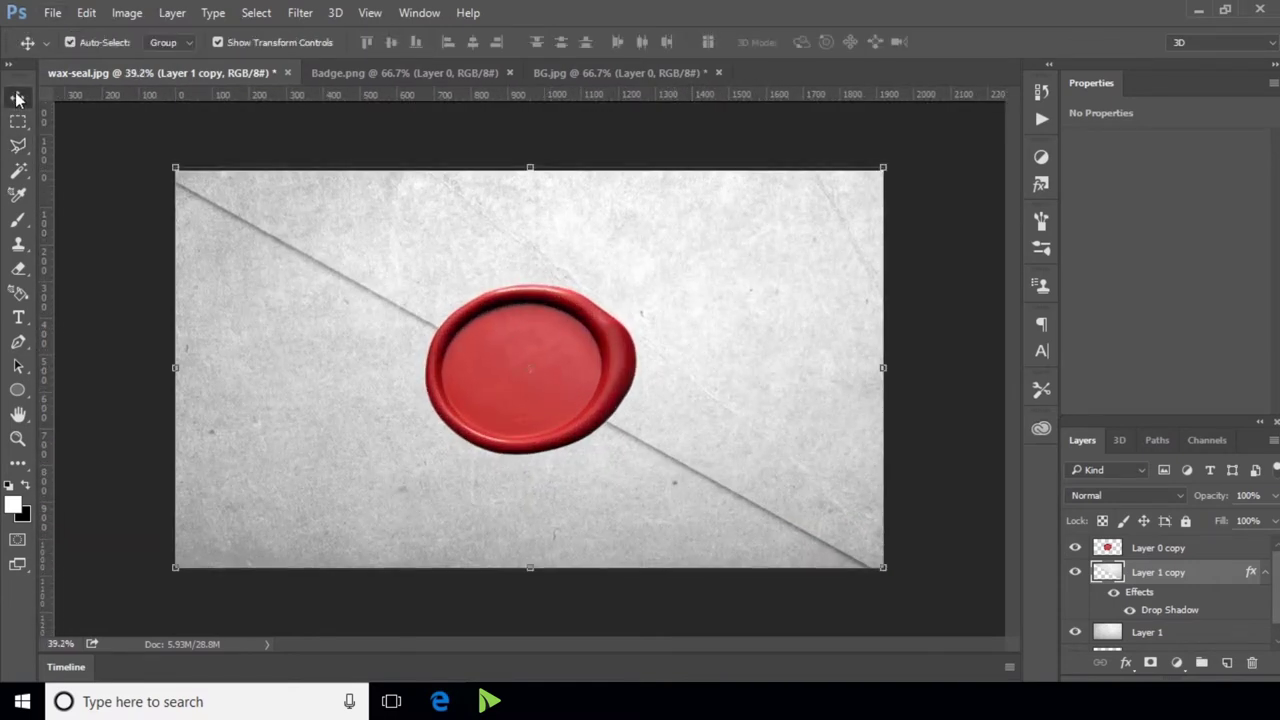
{"action": "left_click", "coordinate": [931, 352]}
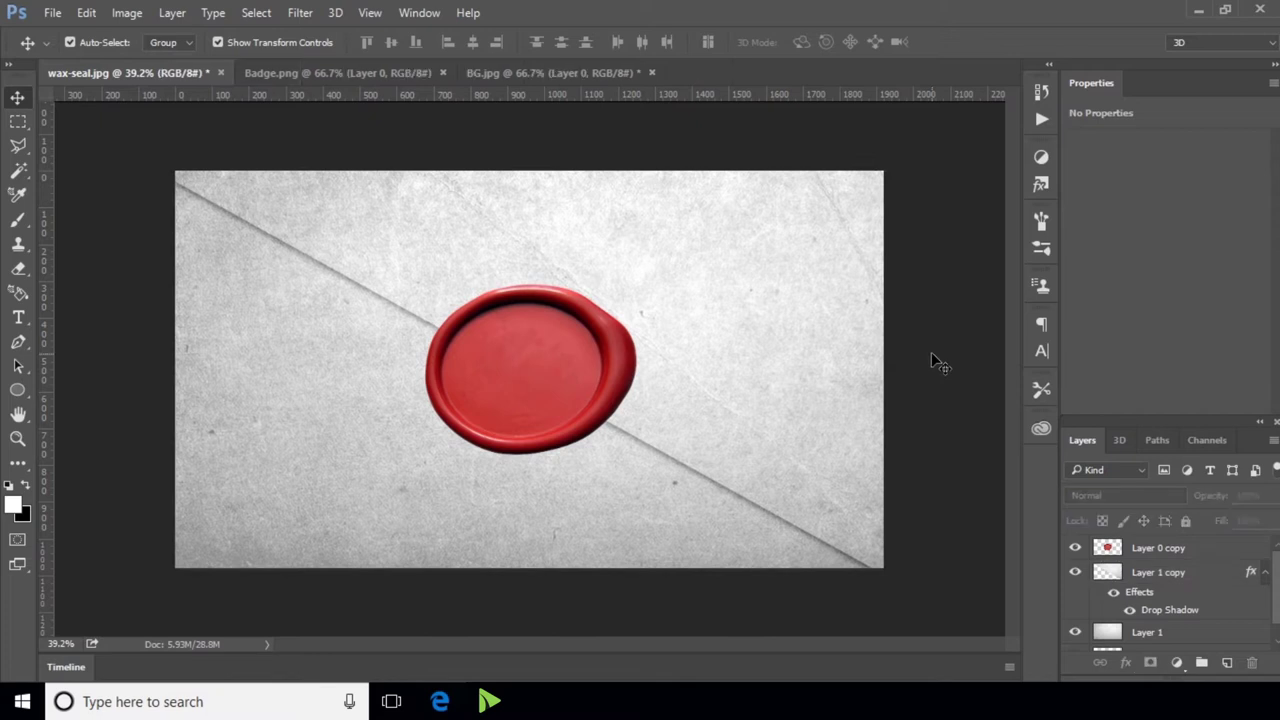
{"action": "left_click", "coordinate": [1270, 580]}
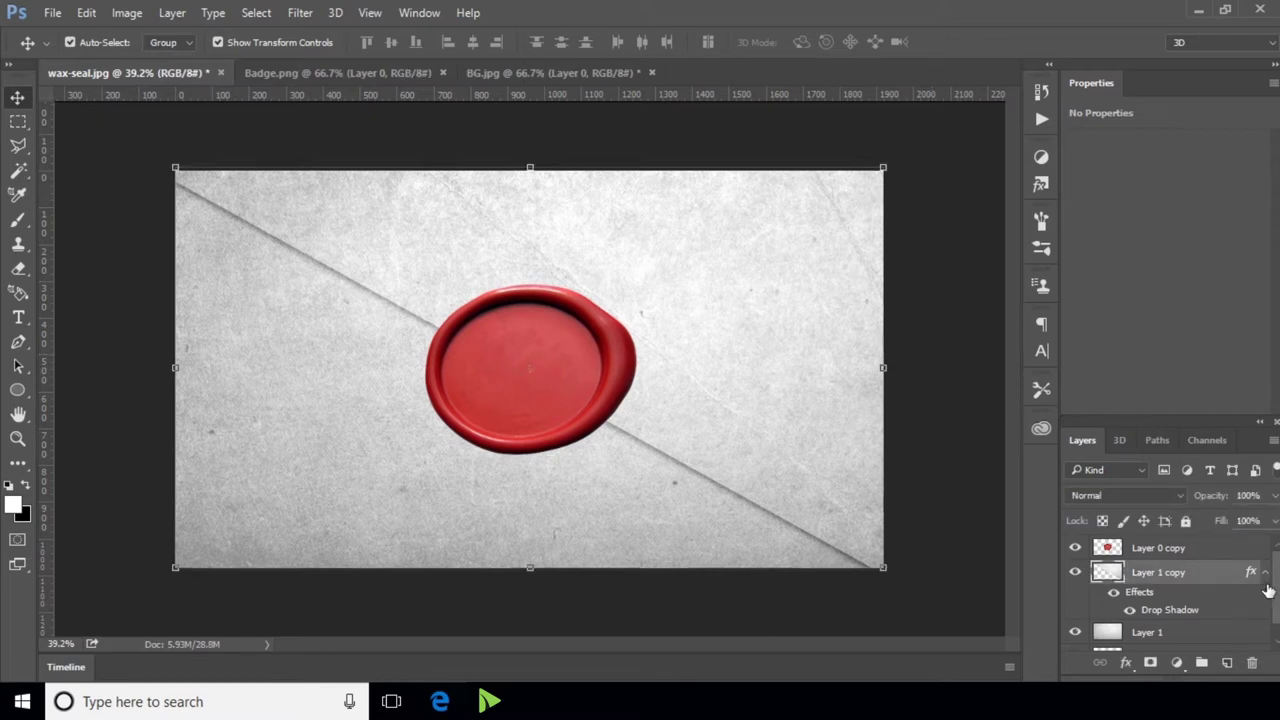
{"action": "left_click", "coordinate": [1265, 574]}
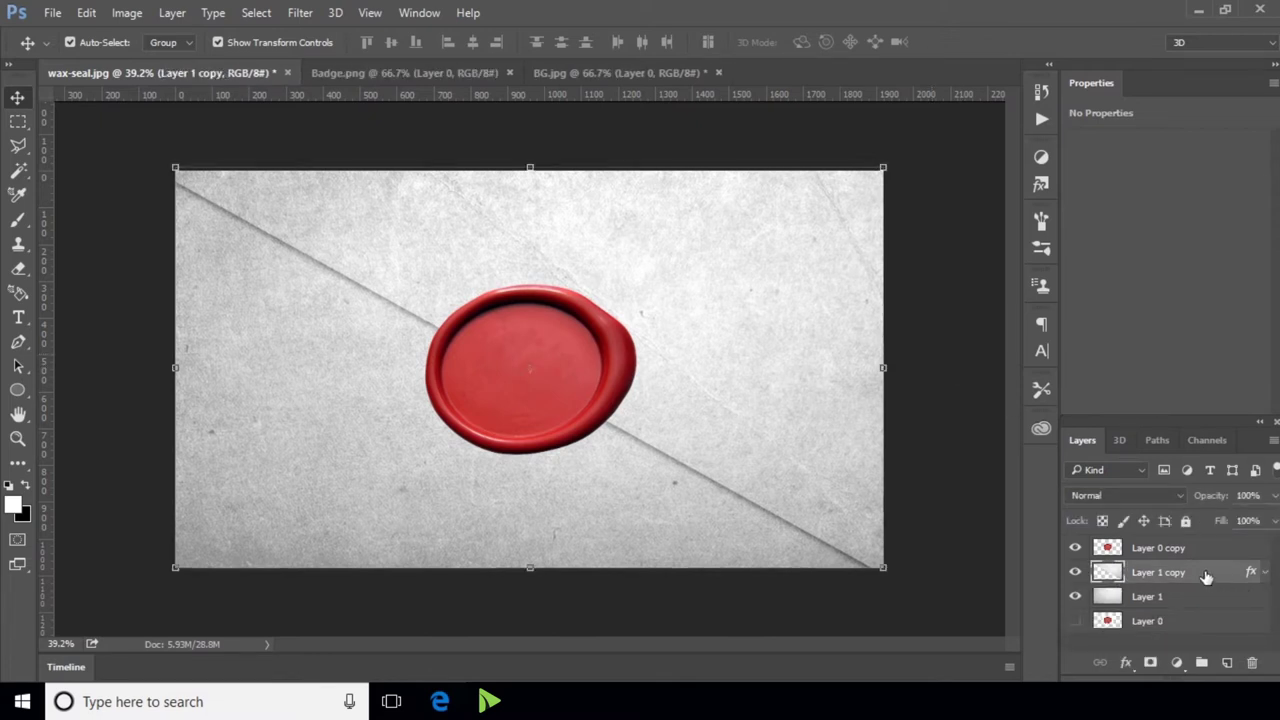
Drag the Badge logo into the wax-seal document as Layer 2, above the seal, and zoom in.
{"action": "left_click", "coordinate": [424, 74]}
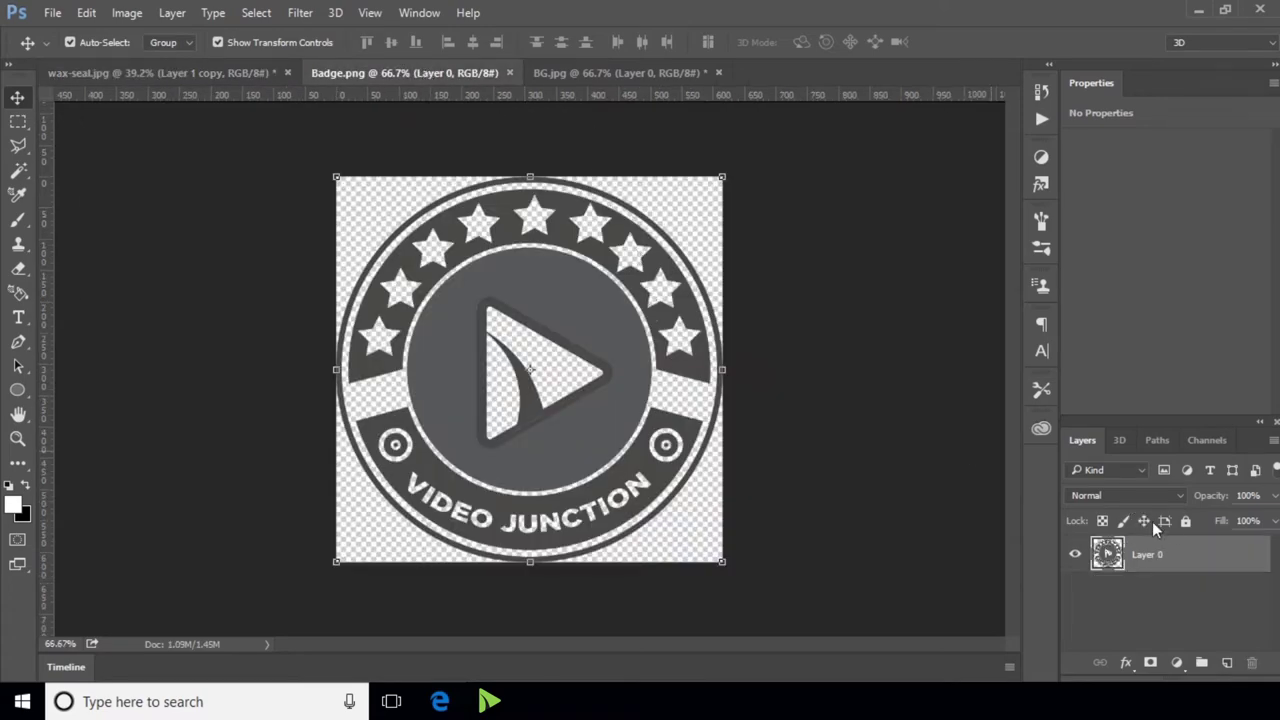
{"action": "left_click_drag", "start_coordinate": [585, 318], "coordinate": [187, 75]}
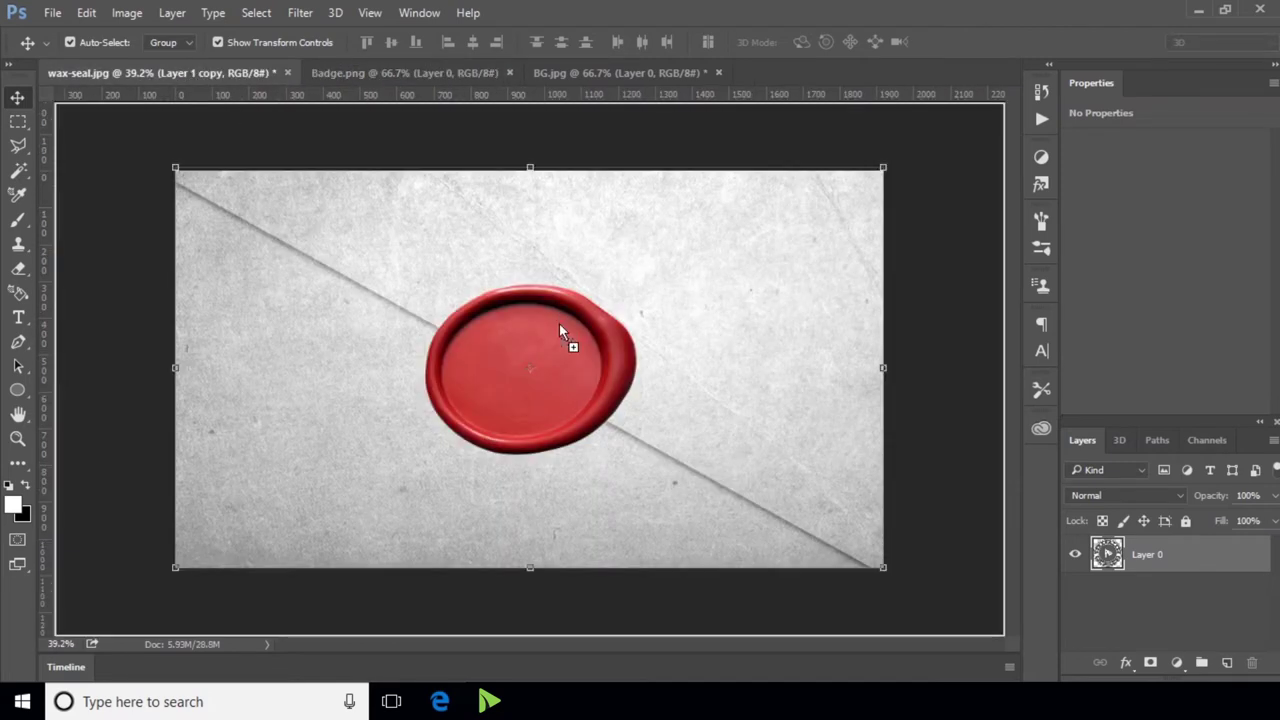
{"action": "left_click_drag", "start_coordinate": [187, 74], "coordinate": [557, 333]}
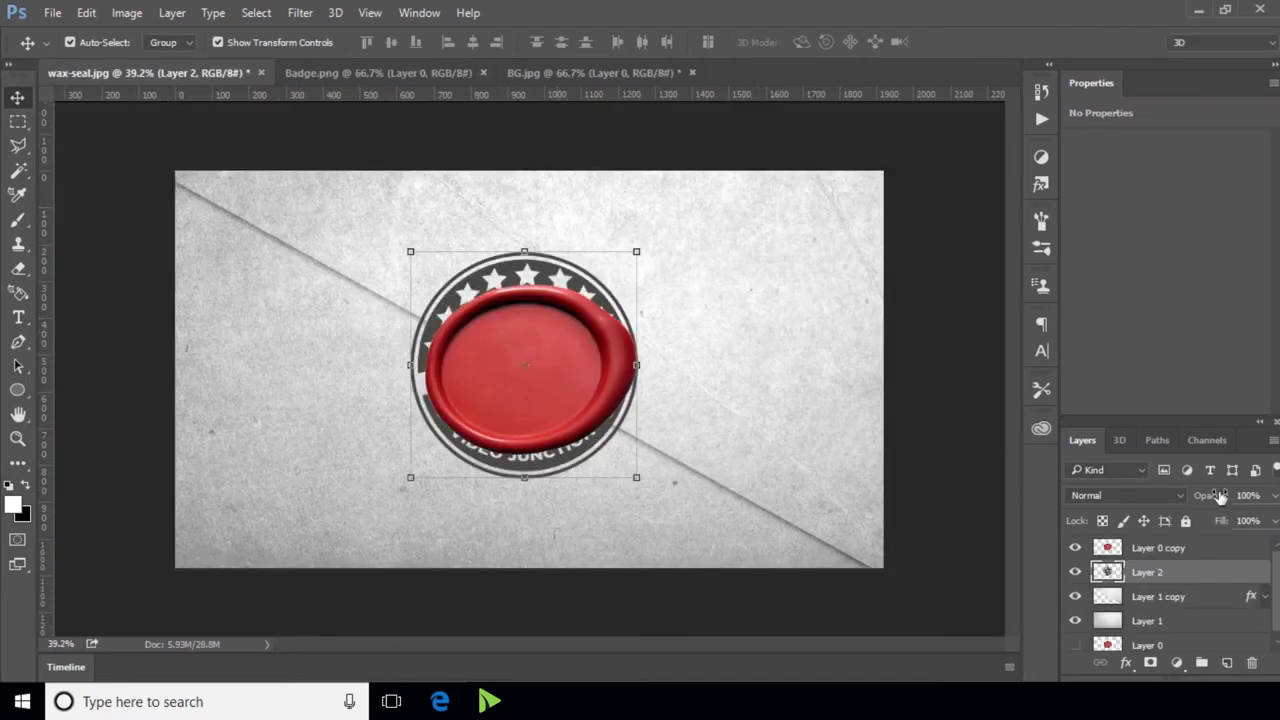
{"action": "left_click_drag", "start_coordinate": [1200, 572], "coordinate": [1189, 549]}
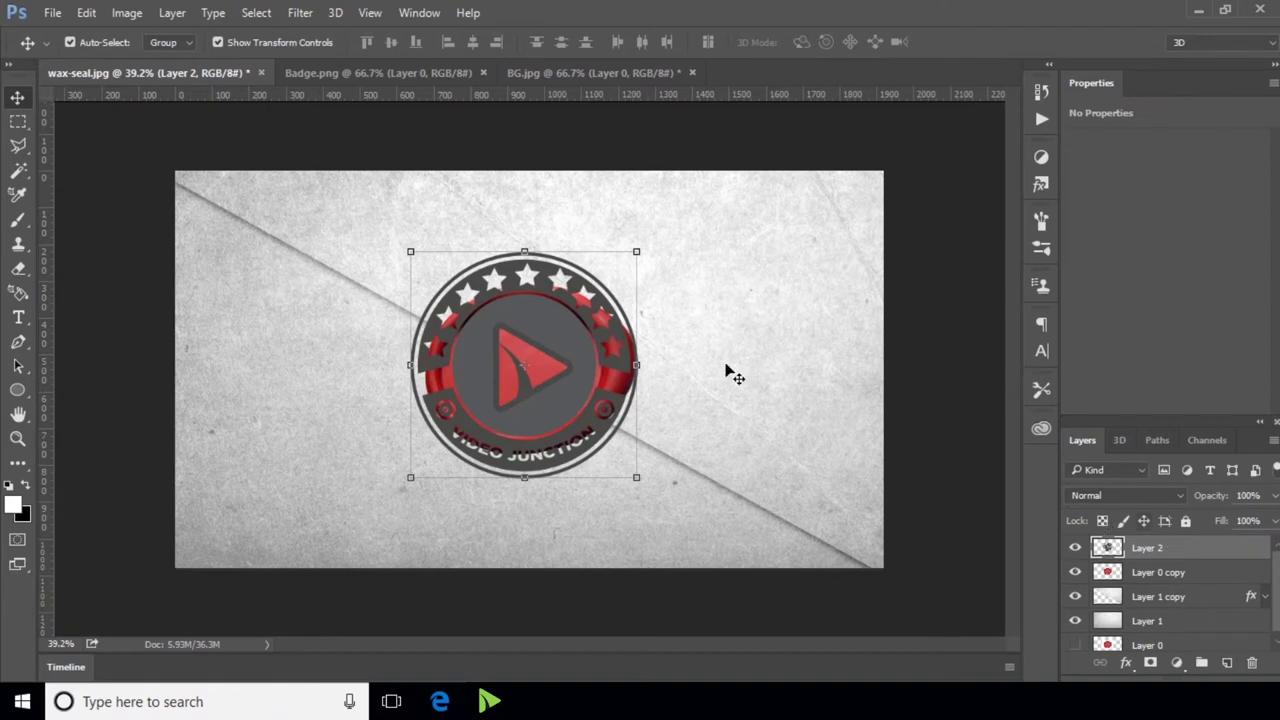
{"action": "scroll", "coordinate": [443, 289], "scroll_direction": "up", "scroll_amount": 3}
{"action": "scroll", "coordinate": [443, 289], "scroll_direction": "up", "scroll_amount": 1}
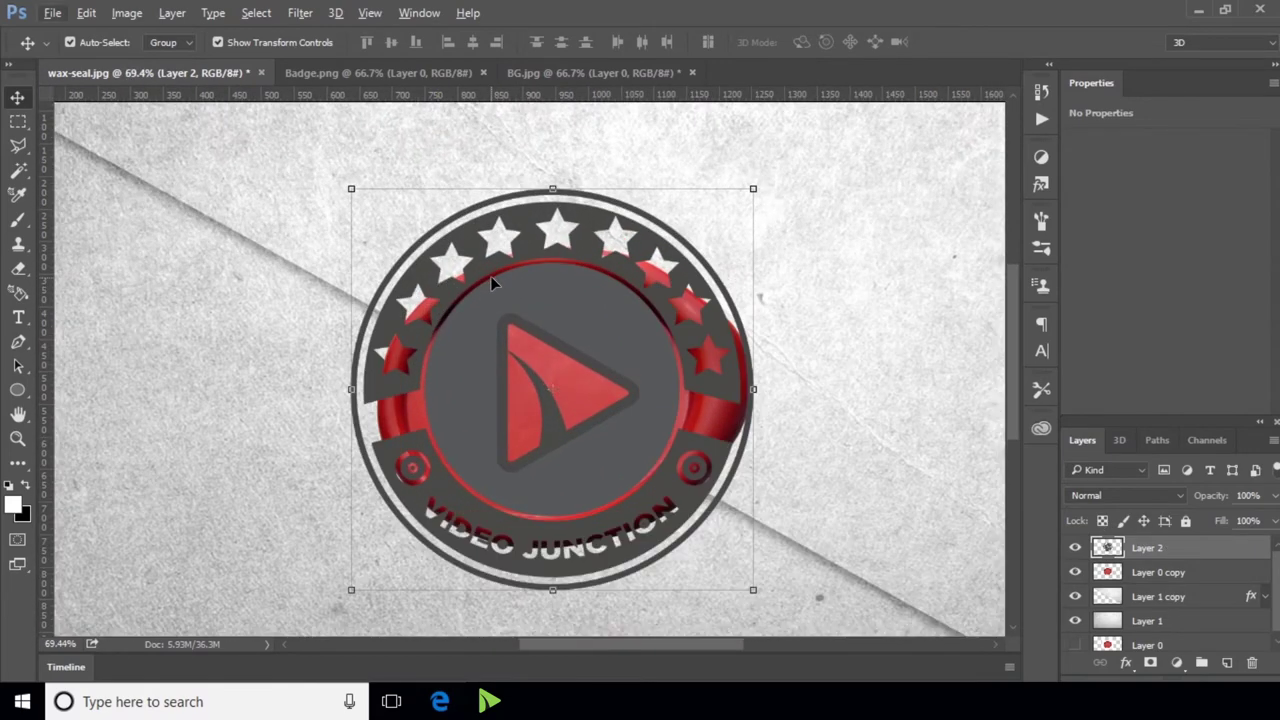
{"action": "scroll", "coordinate": [490, 276], "scroll_direction": "up", "scroll_amount": 1}
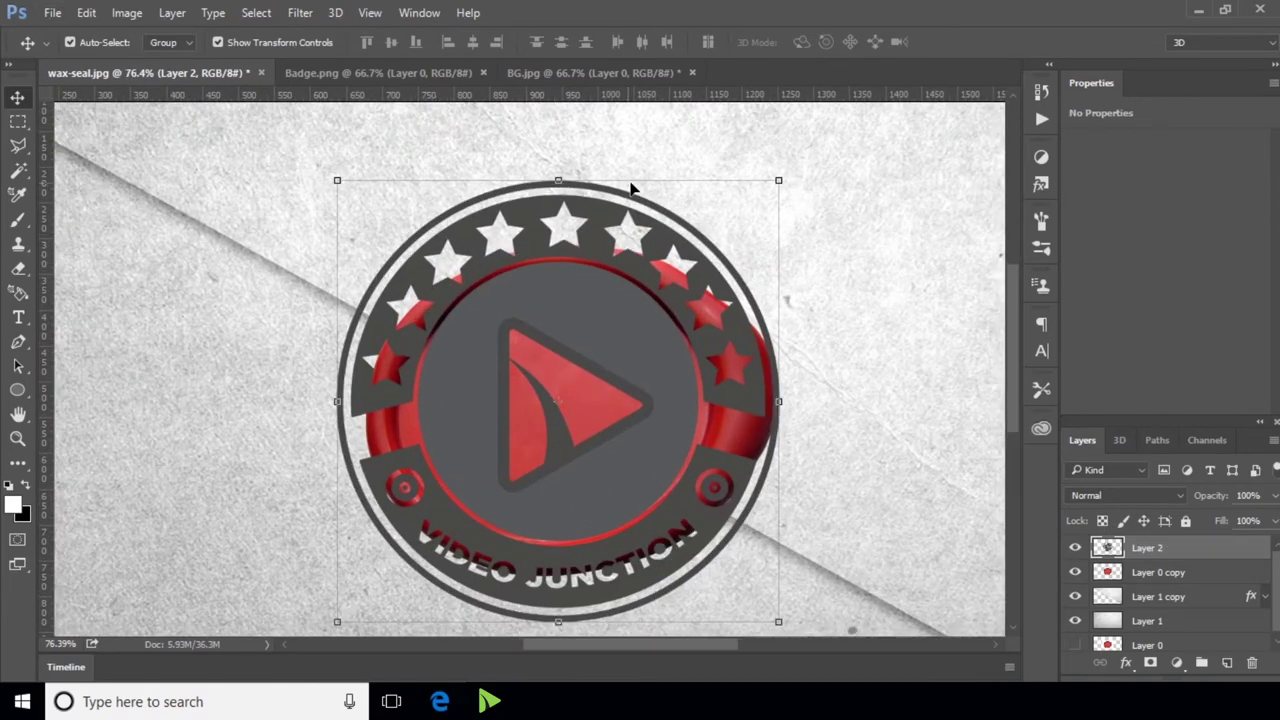
Scale the badge down, move it onto the seal's centre, and stretch it taller top and bottom.
{"action": "left_click", "coordinate": [775, 183]}
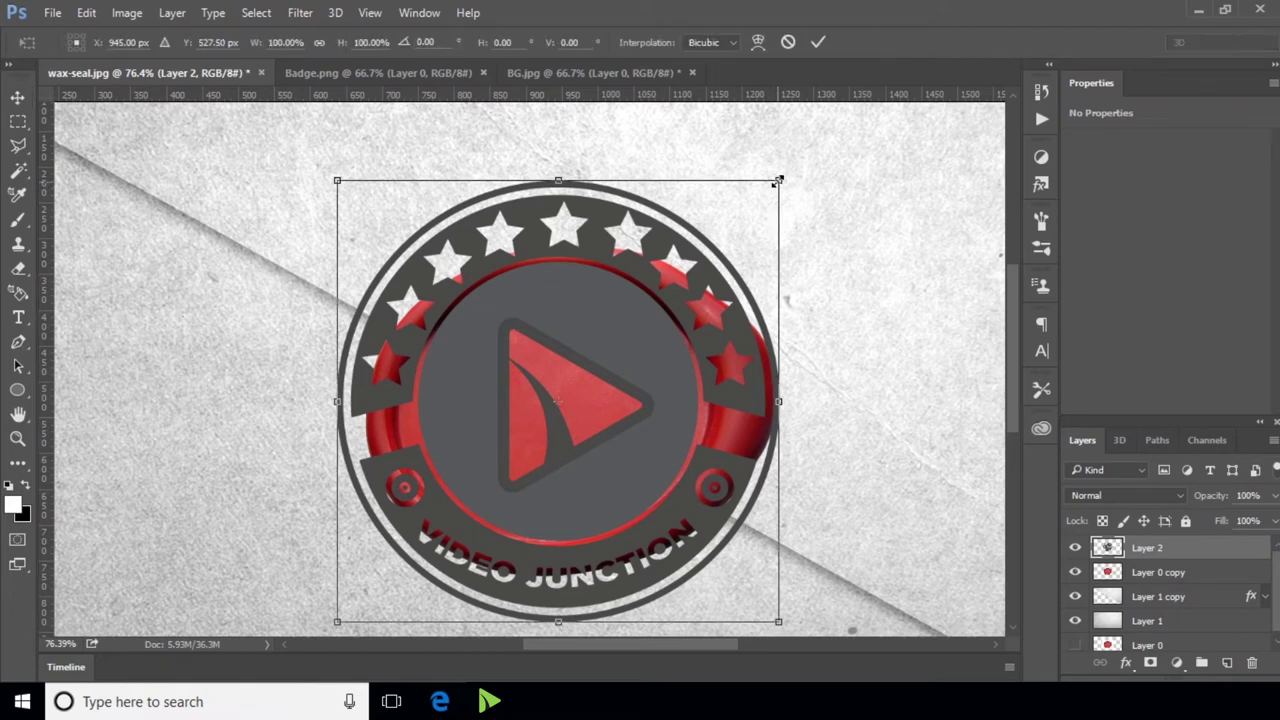
{"action": "left_click_drag", "start_coordinate": [770, 189], "coordinate": [664, 289]}
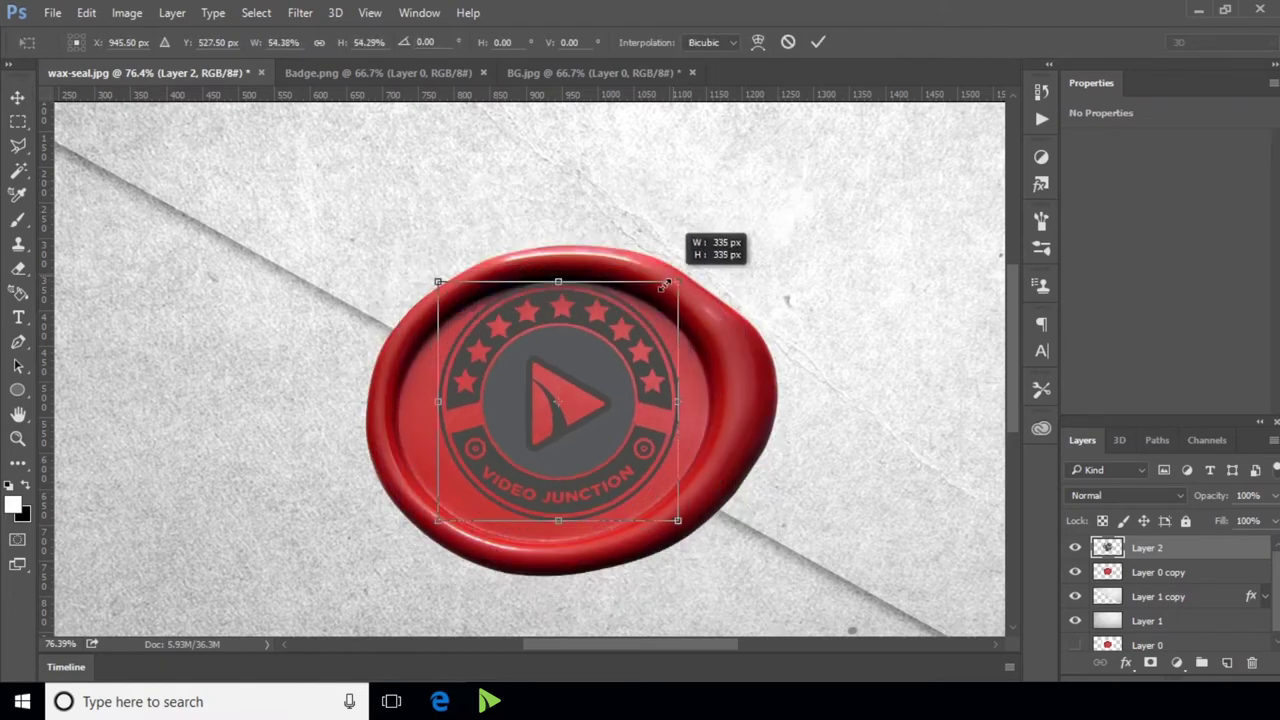
{"action": "scroll", "coordinate": [544, 464], "scroll_direction": "up", "scroll_amount": 5}
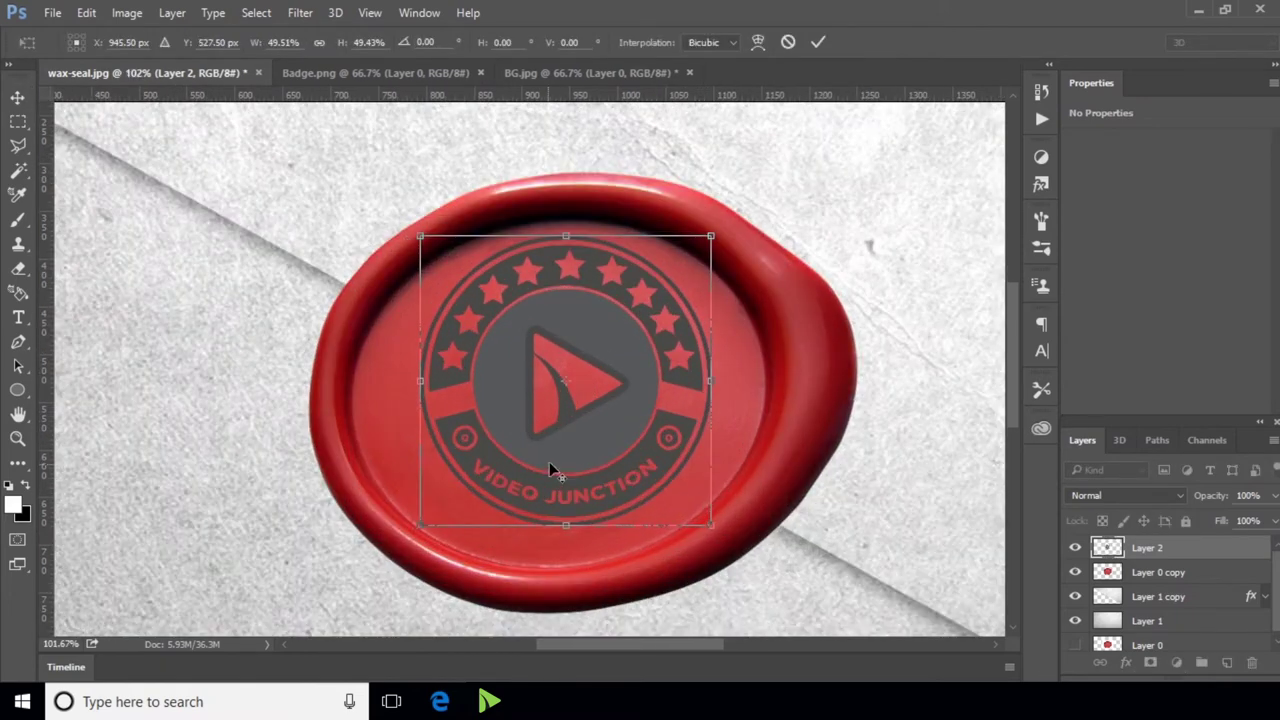
{"action": "left_click_drag", "start_coordinate": [620, 385], "coordinate": [612, 397]}
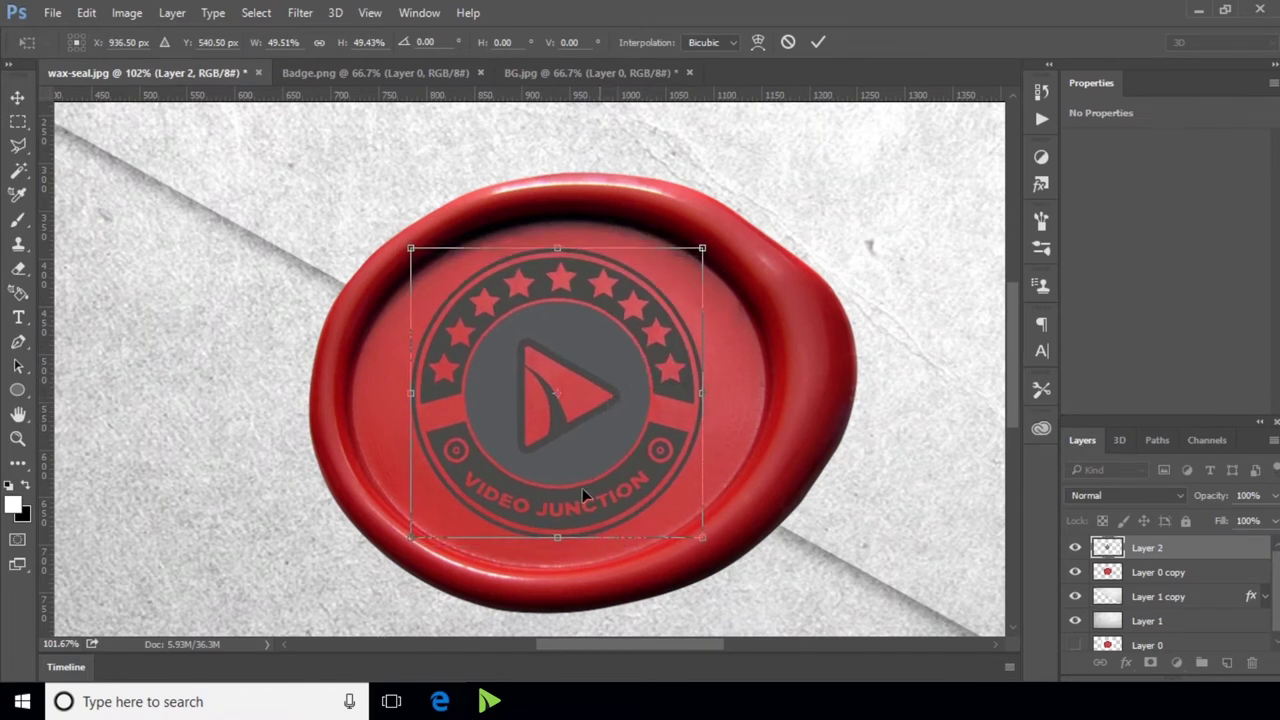
{"action": "left_click_drag", "start_coordinate": [557, 538], "coordinate": [557, 553]}
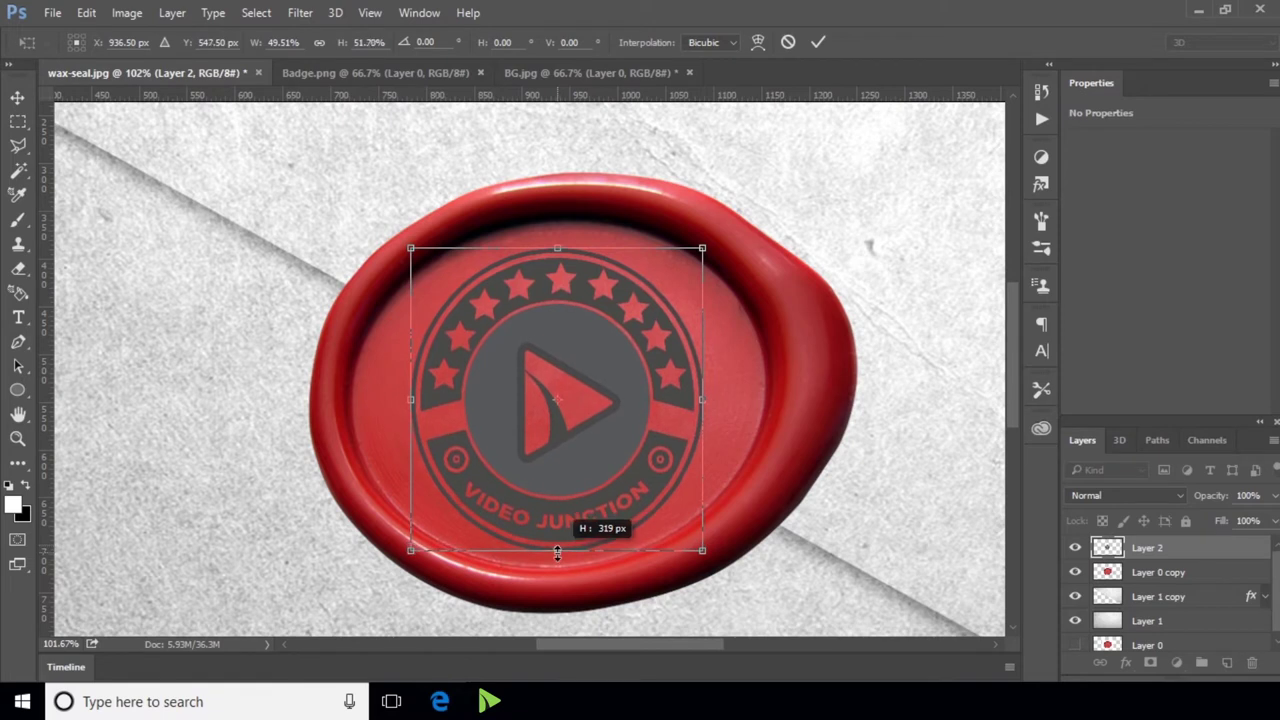
{"action": "left_click_drag", "start_coordinate": [557, 248], "coordinate": [555, 238]}
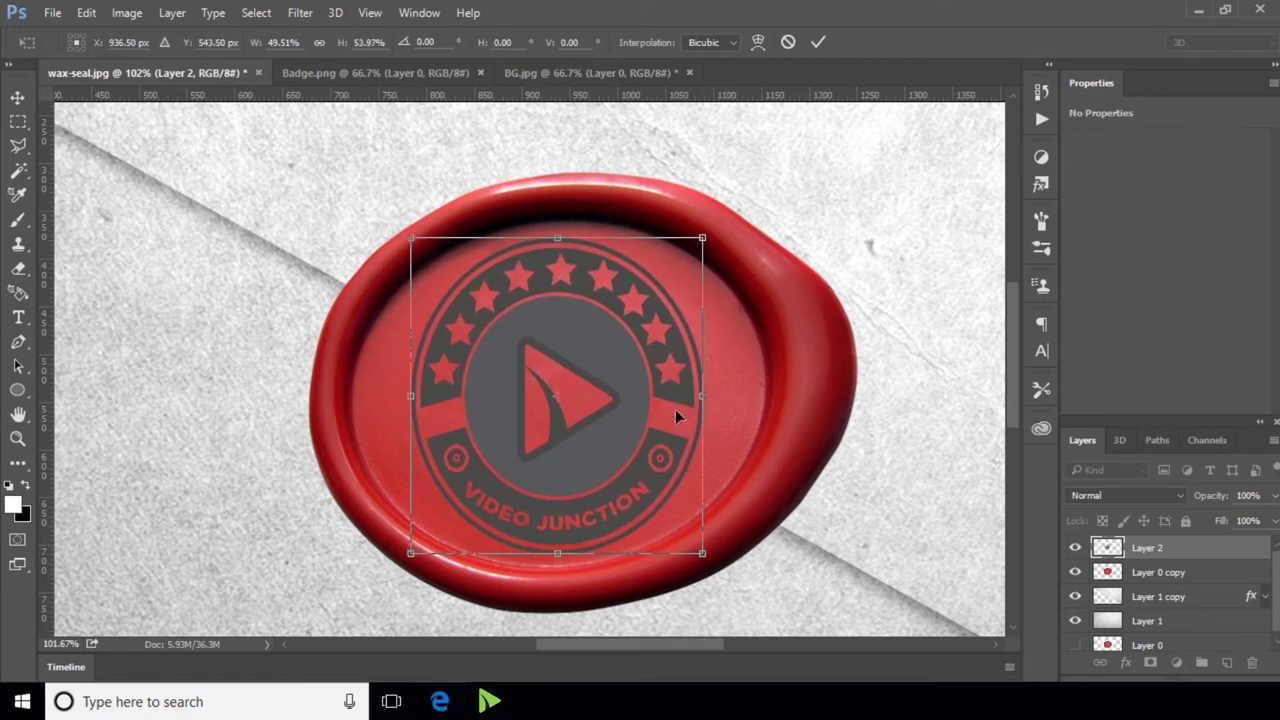
Widen and centre the badge to about 67% by 54% and tilt it slightly.
{"action": "left_click_drag", "start_coordinate": [702, 399], "coordinate": [785, 376]}
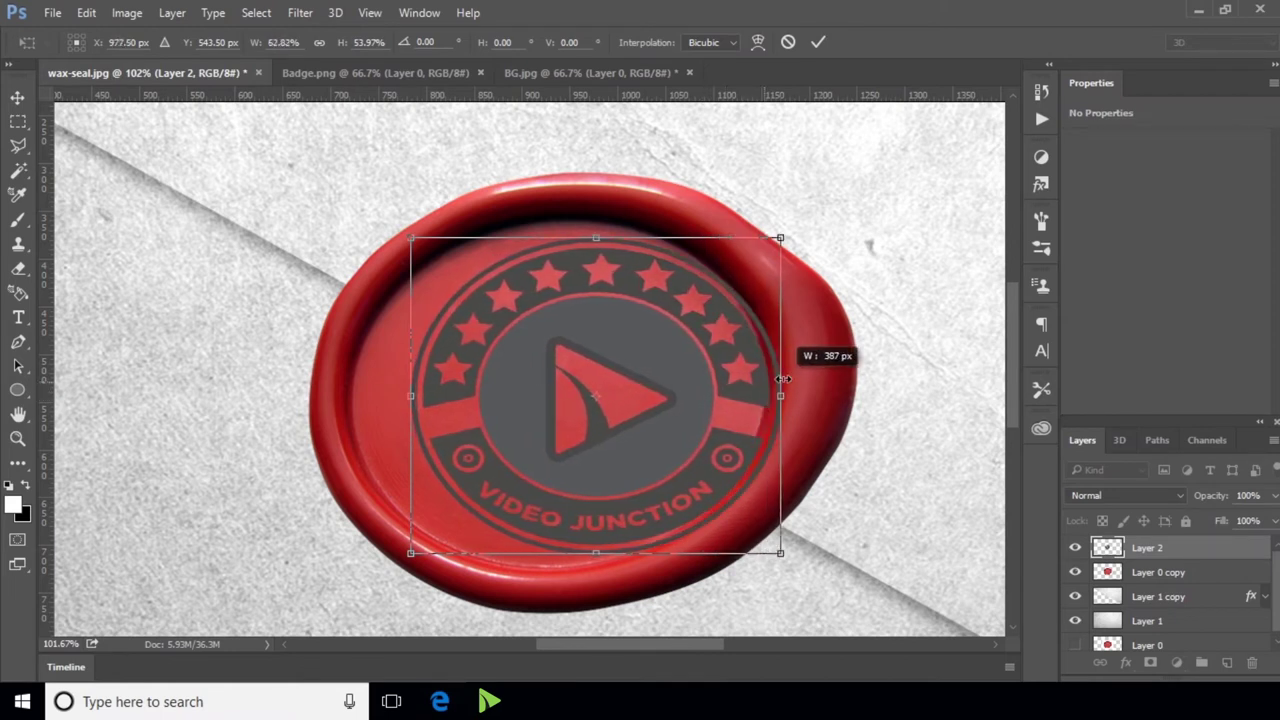
{"action": "mouse_move", "coordinate": [659, 355]}
{"action": "left_mouse_down"}
{"action": "mouse_move", "coordinate": [614, 358]}
{"action": "mouse_move", "coordinate": [616, 347]}
{"action": "left_mouse_up"}
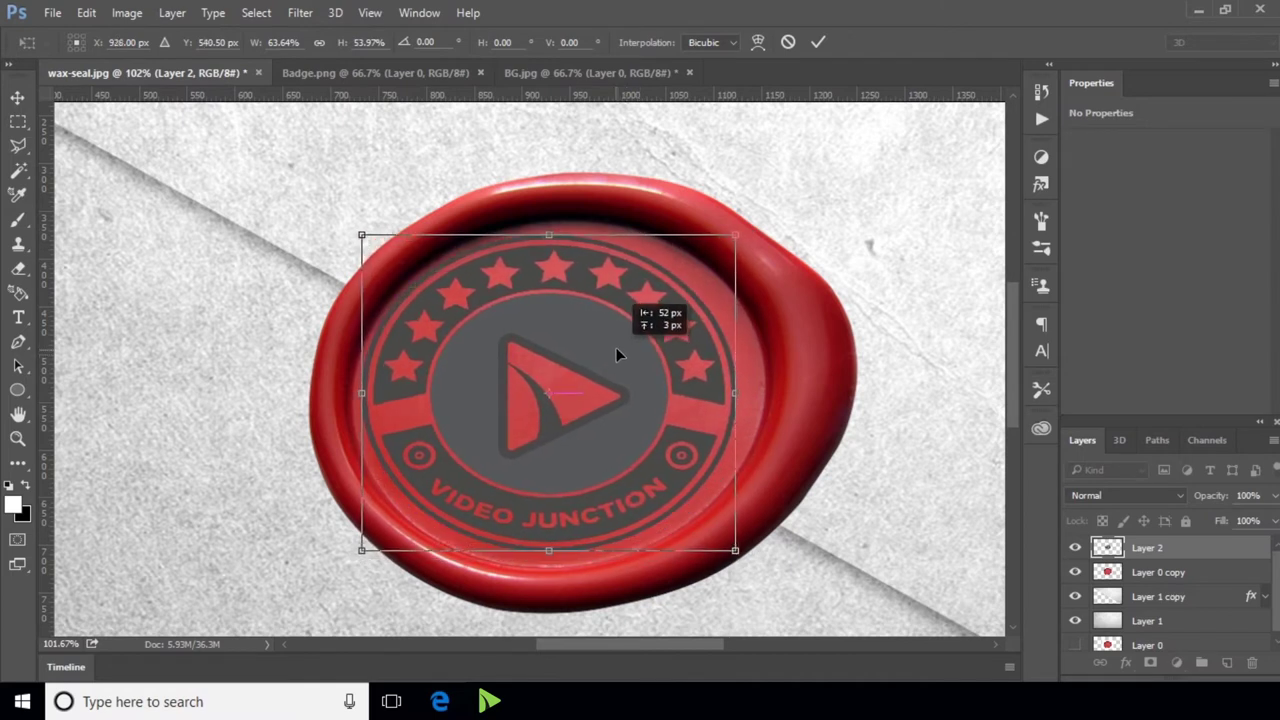
{"action": "left_click_drag", "start_coordinate": [737, 394], "coordinate": [756, 324]}
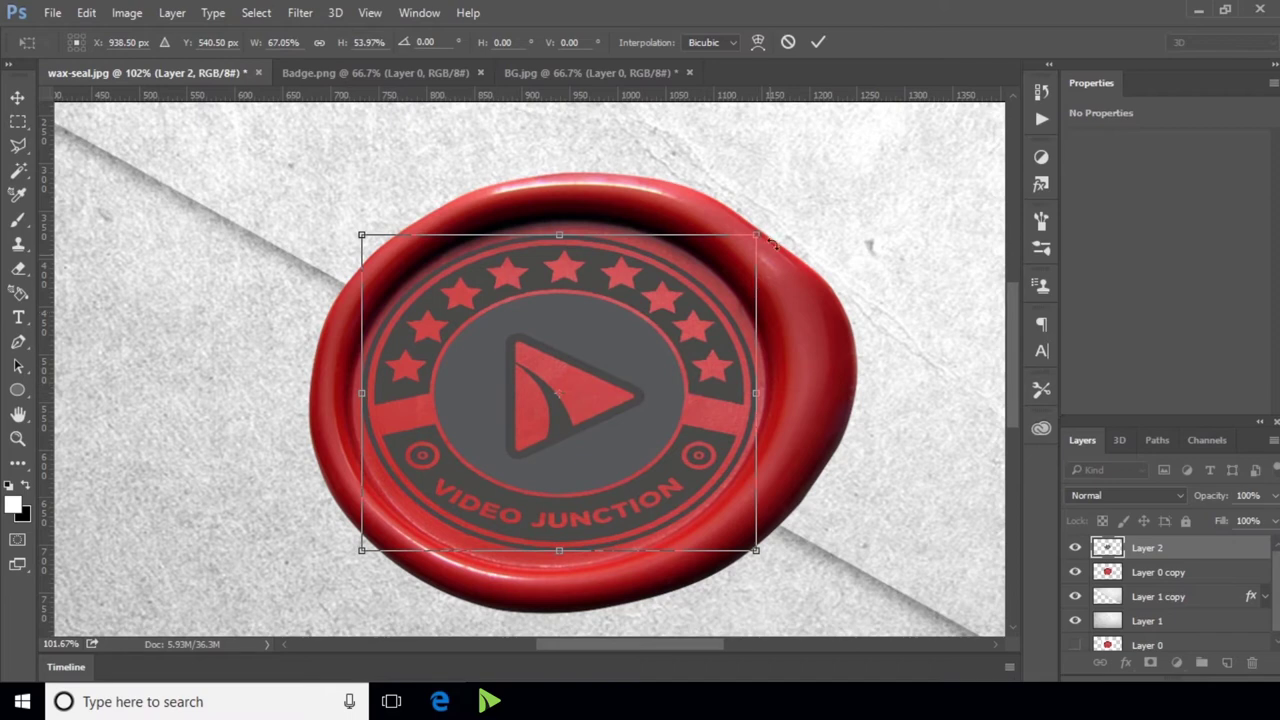
{"action": "left_click_drag", "start_coordinate": [777, 227], "coordinate": [775, 217]}
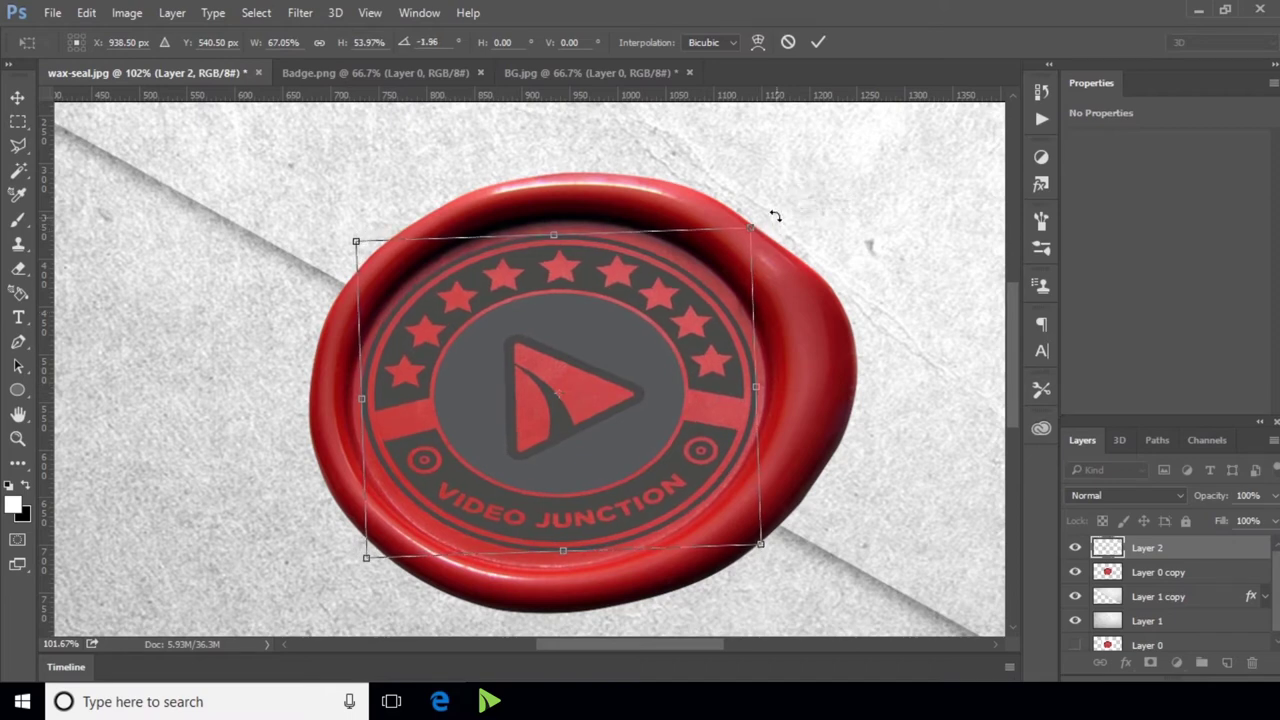
{"action": "key", "text": "Return"}
{"action": "scroll", "coordinate": [604, 231], "scroll_direction": "down", "scroll_amount": 3}
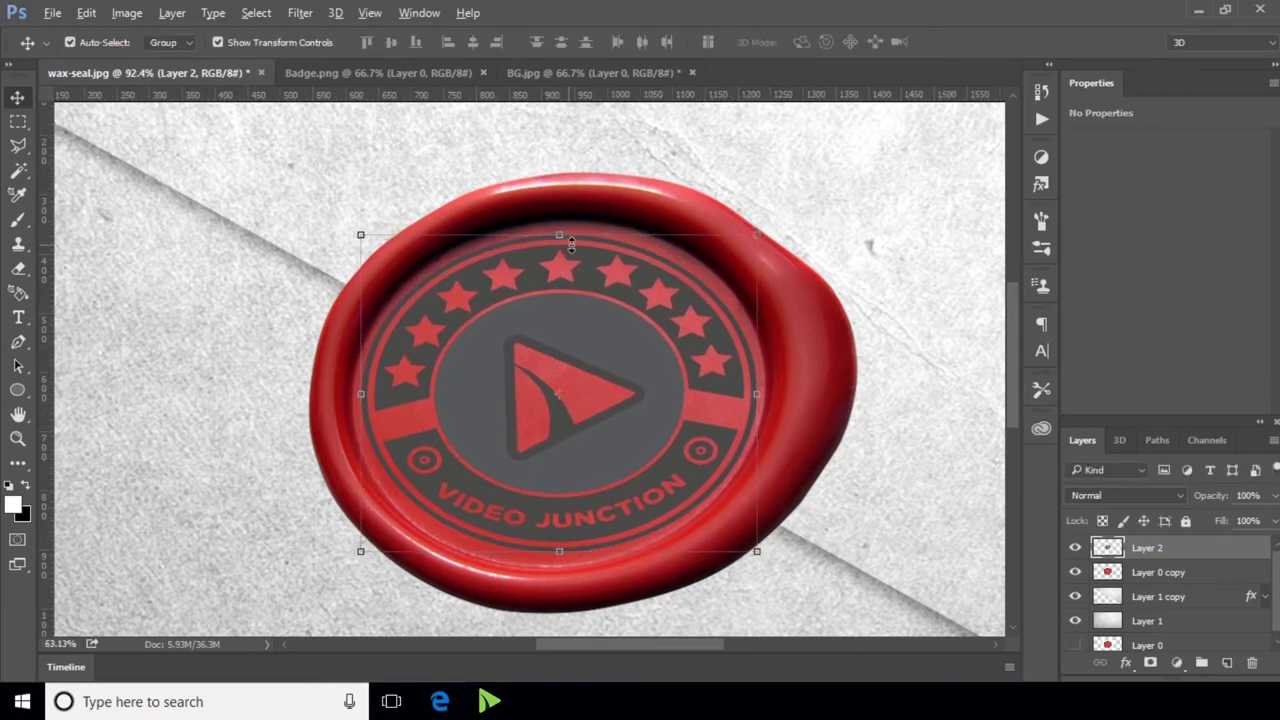
Rotate the badge about 2° further to match the seal's tilt.
{"action": "scroll", "coordinate": [578, 244], "scroll_direction": "down", "scroll_amount": 2}
{"action": "scroll", "coordinate": [596, 373], "scroll_direction": "up", "scroll_amount": 5}
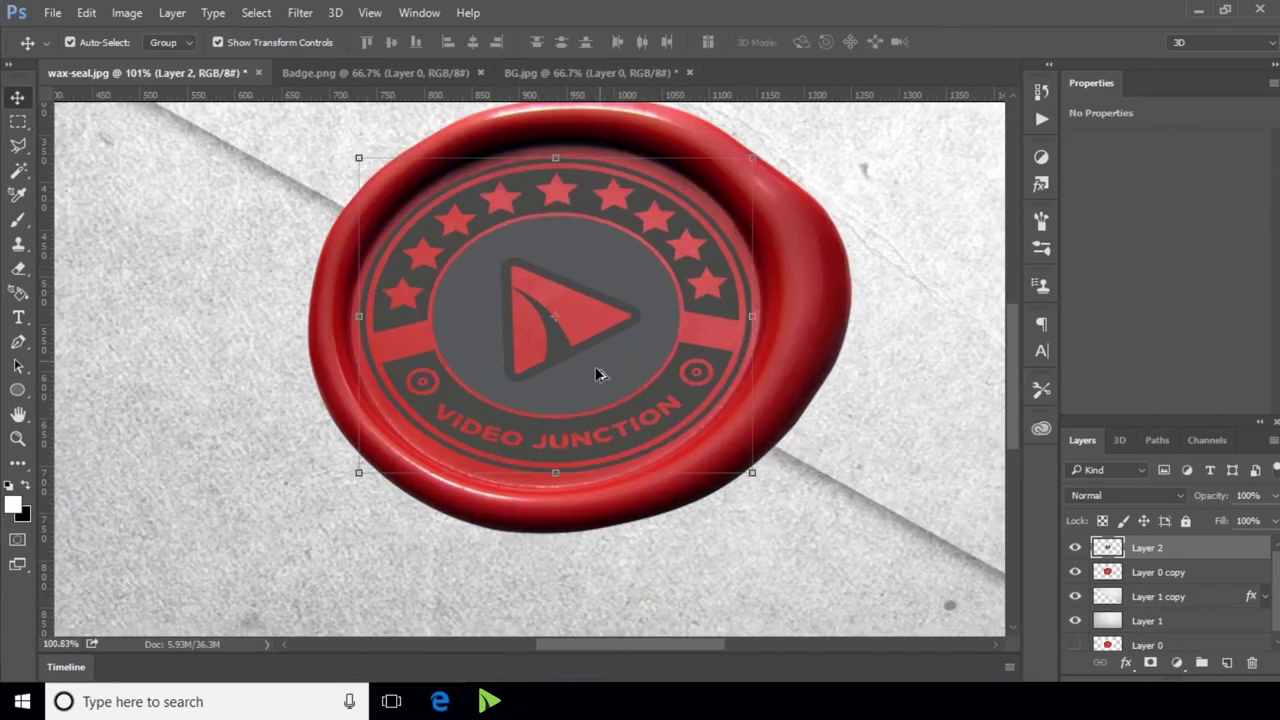
{"action": "scroll", "coordinate": [566, 402], "scroll_direction": "up", "scroll_amount": 1}
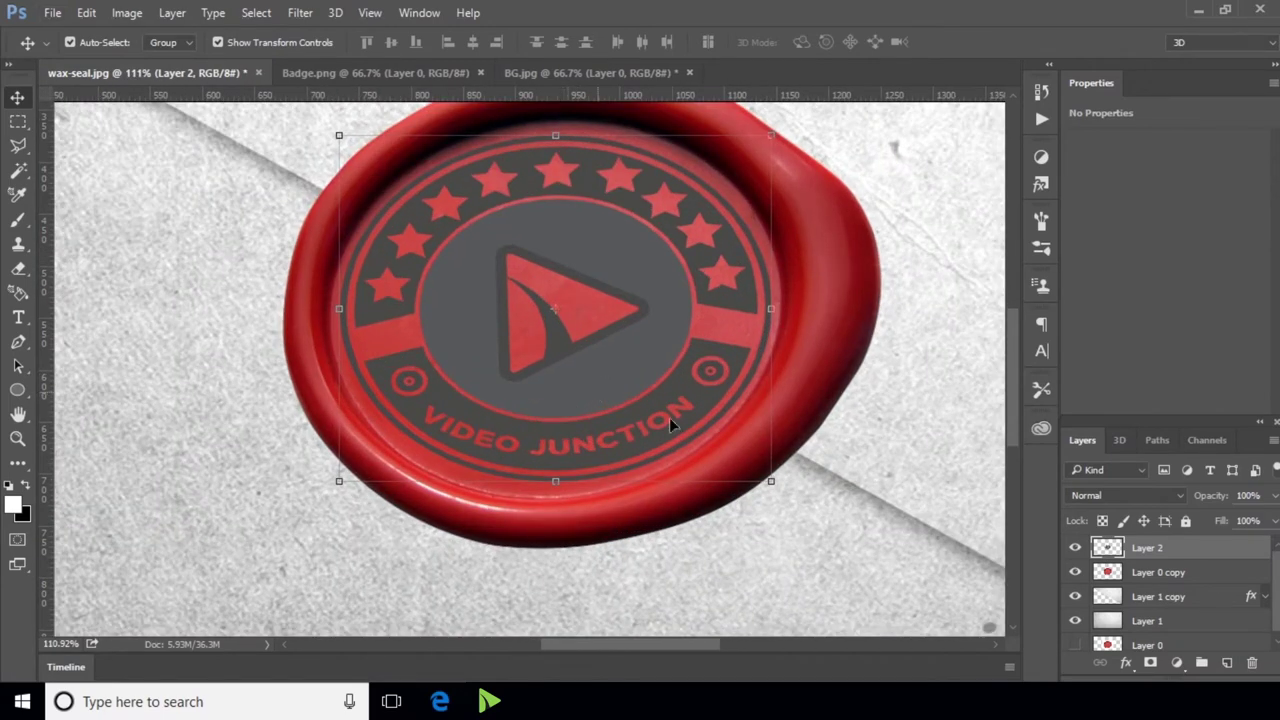
{"action": "left_click_drag", "start_coordinate": [783, 495], "coordinate": [795, 469]}
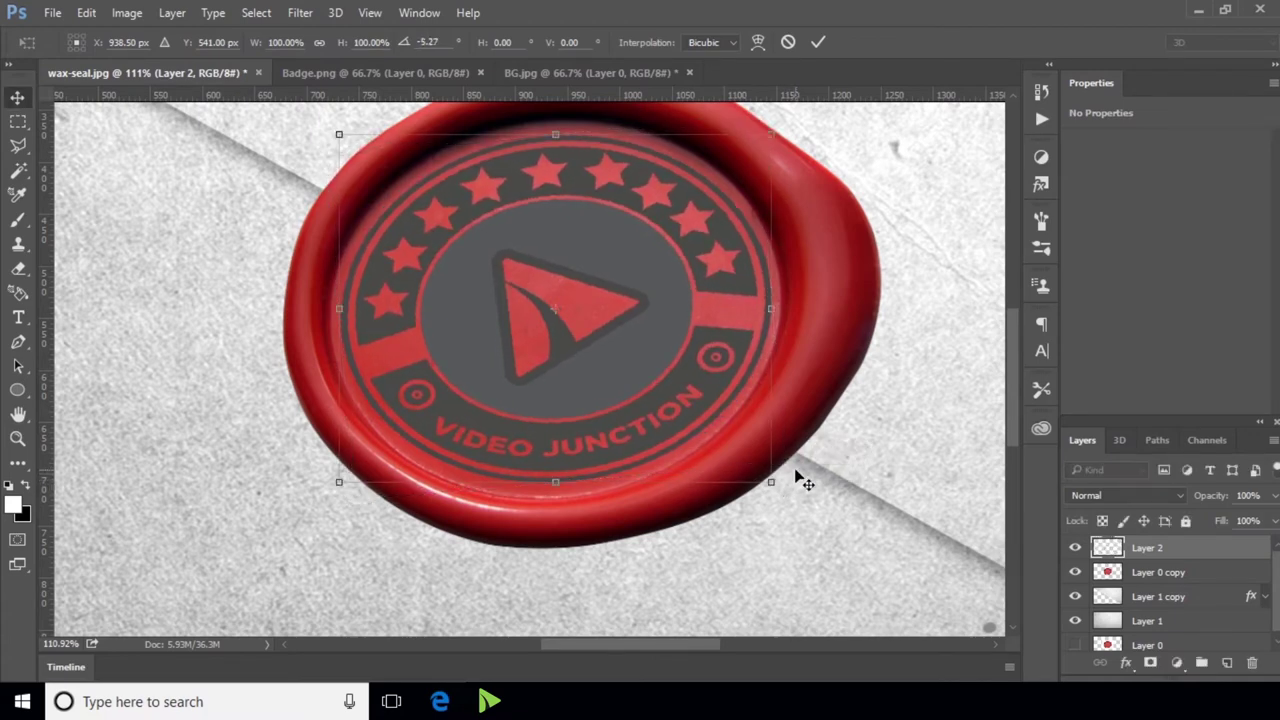
{"action": "key", "text": "Return"}
Nudge the badge so it sits centred on the seal's face.
{"action": "scroll", "coordinate": [593, 340], "scroll_direction": "down", "scroll_amount": 2, "text": "alt"}
{"action": "scroll", "coordinate": [590, 340], "scroll_direction": "down", "scroll_amount": 1}
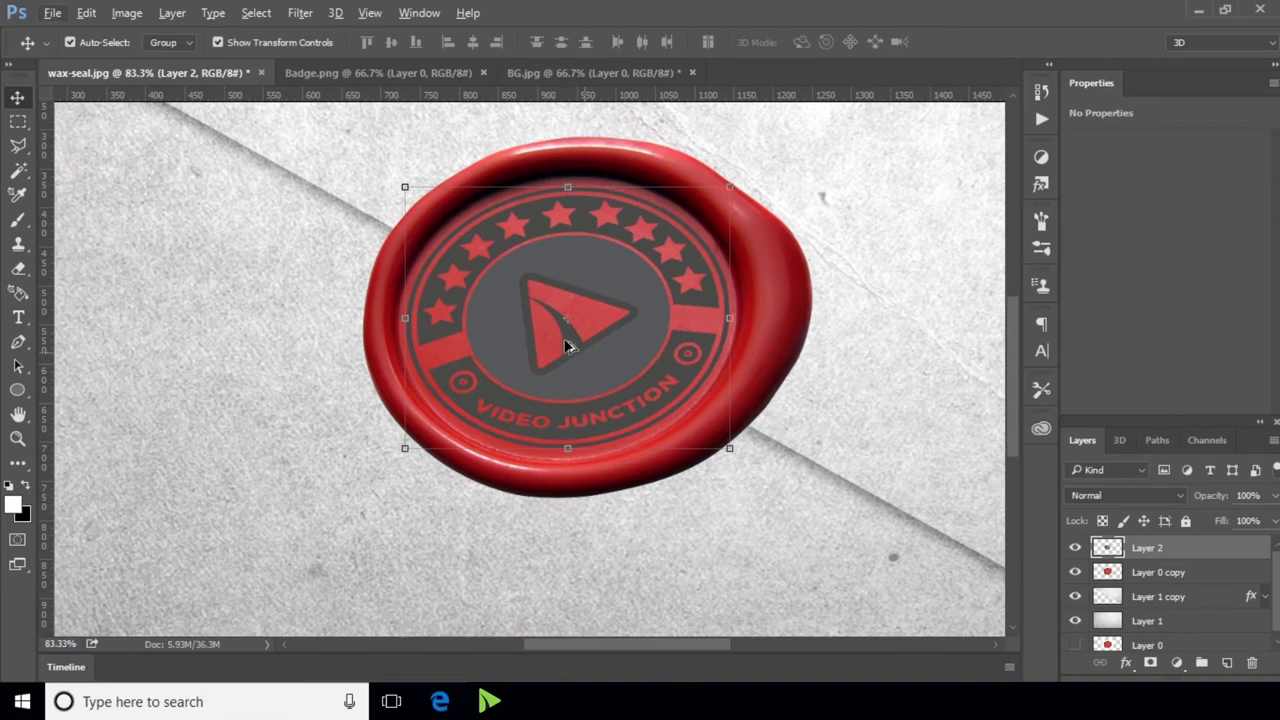
{"action": "scroll", "coordinate": [573, 330], "scroll_direction": "up", "scroll_amount": 3}
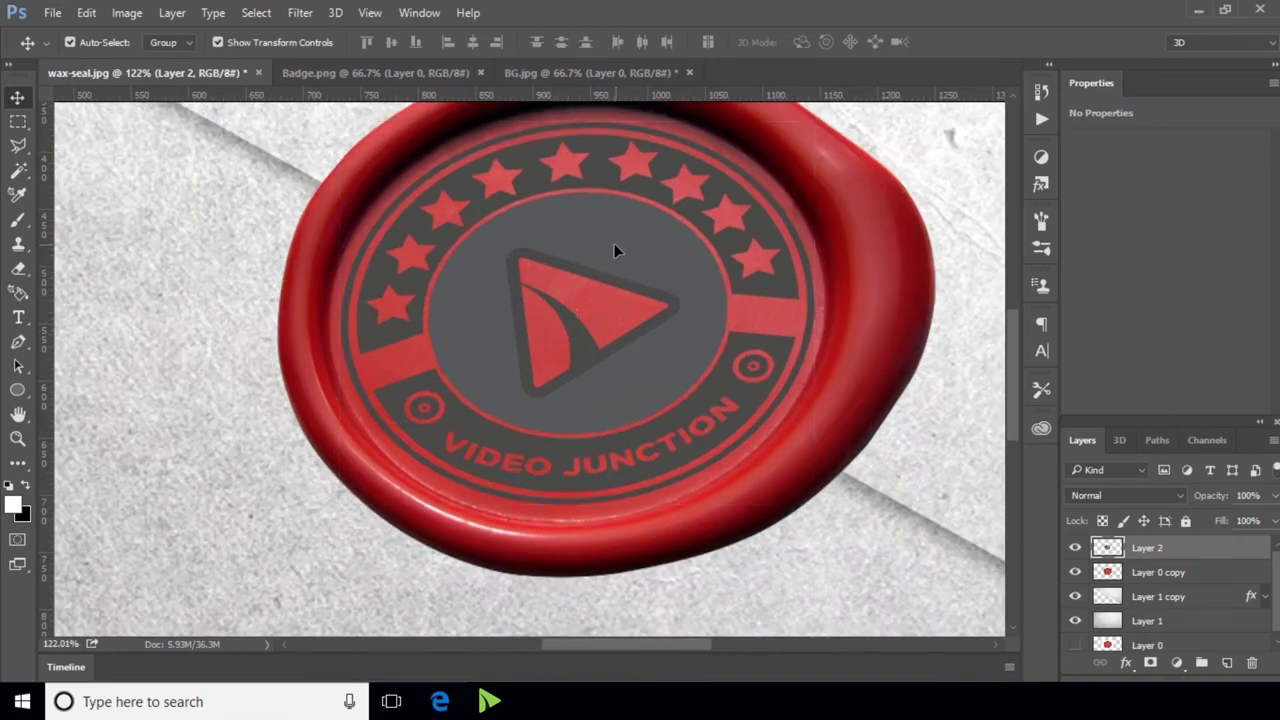
{"action": "left_click_drag", "start_coordinate": [613, 250], "coordinate": [619, 260]}
{"action": "scroll", "coordinate": [619, 262], "scroll_direction": "down", "scroll_amount": 2, "text": "alt"}
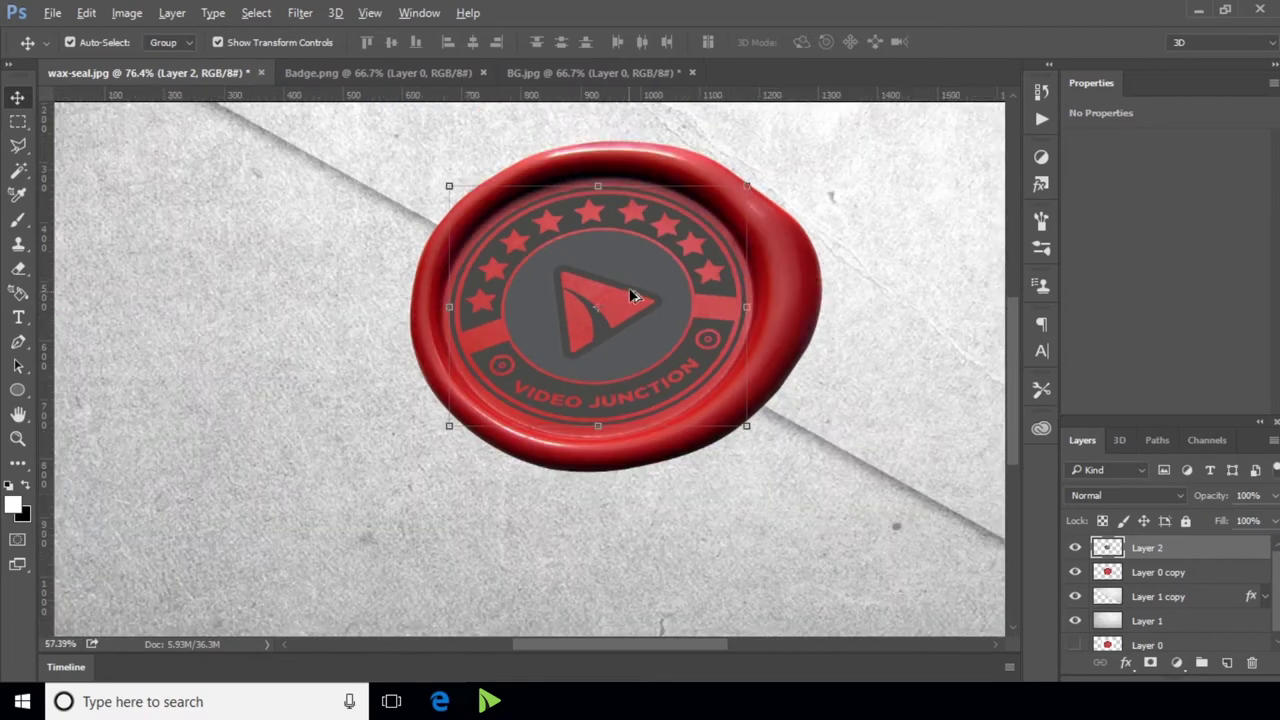
{"action": "scroll", "coordinate": [625, 285], "scroll_direction": "down", "scroll_amount": 2, "text": "alt"}
{"action": "scroll", "coordinate": [413, 440], "scroll_direction": "up", "scroll_amount": 1, "text": "alt"}
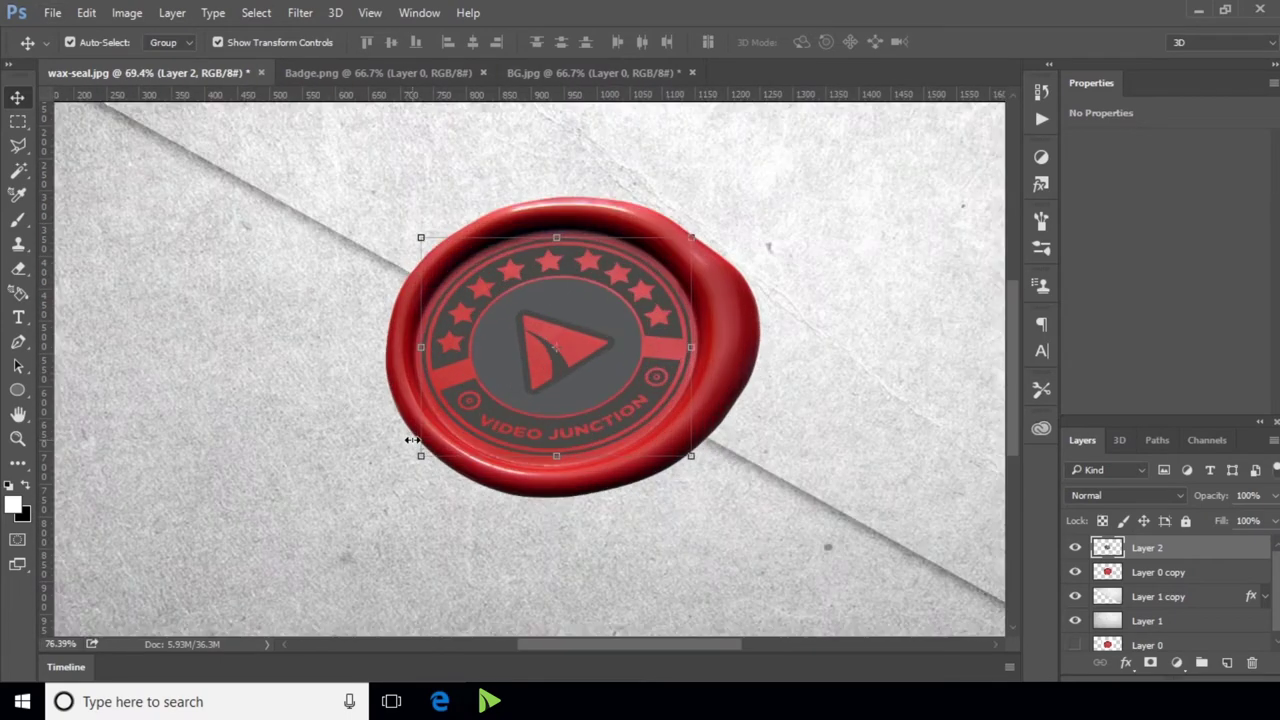
{"action": "scroll", "coordinate": [415, 438], "scroll_direction": "up", "scroll_amount": 1, "text": "alt"}
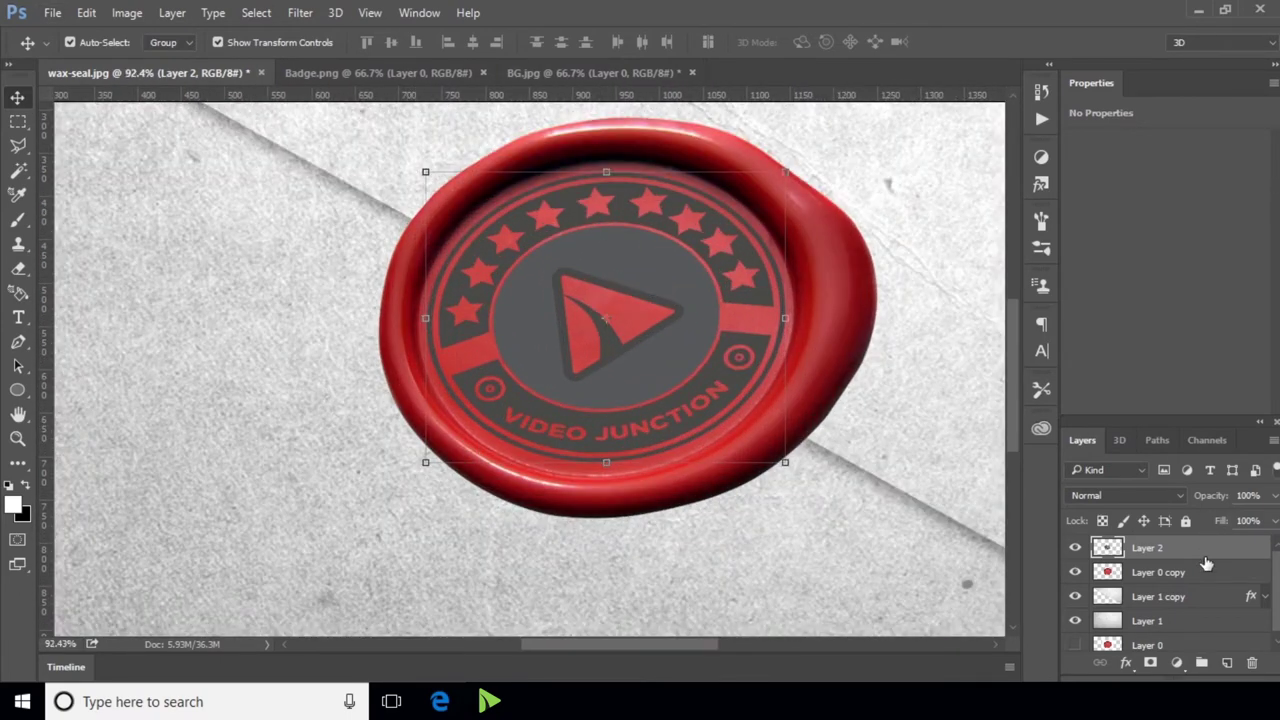
Set Layer 2's fill to 0%, duplicate it as Layer 2 copy, and reselect Layer 2.
{"action": "left_click", "coordinate": [1272, 522]}
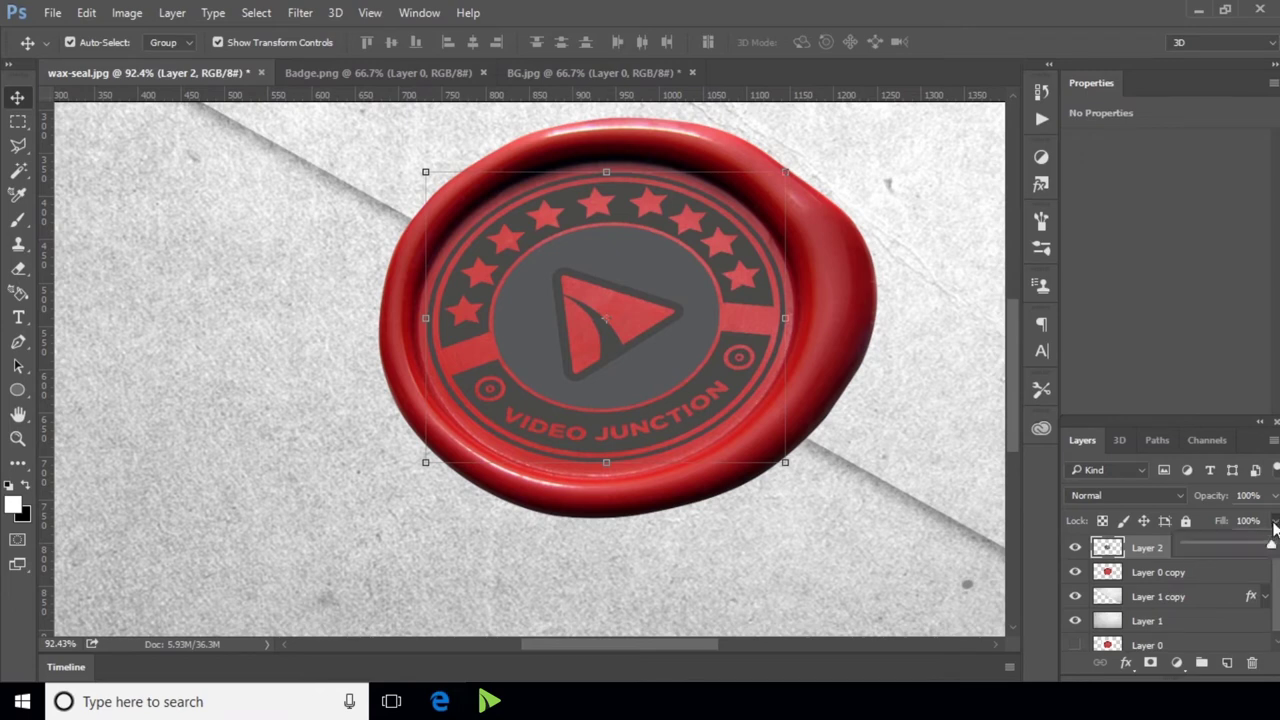
{"action": "left_click_drag", "start_coordinate": [1270, 548], "coordinate": [1140, 548]}
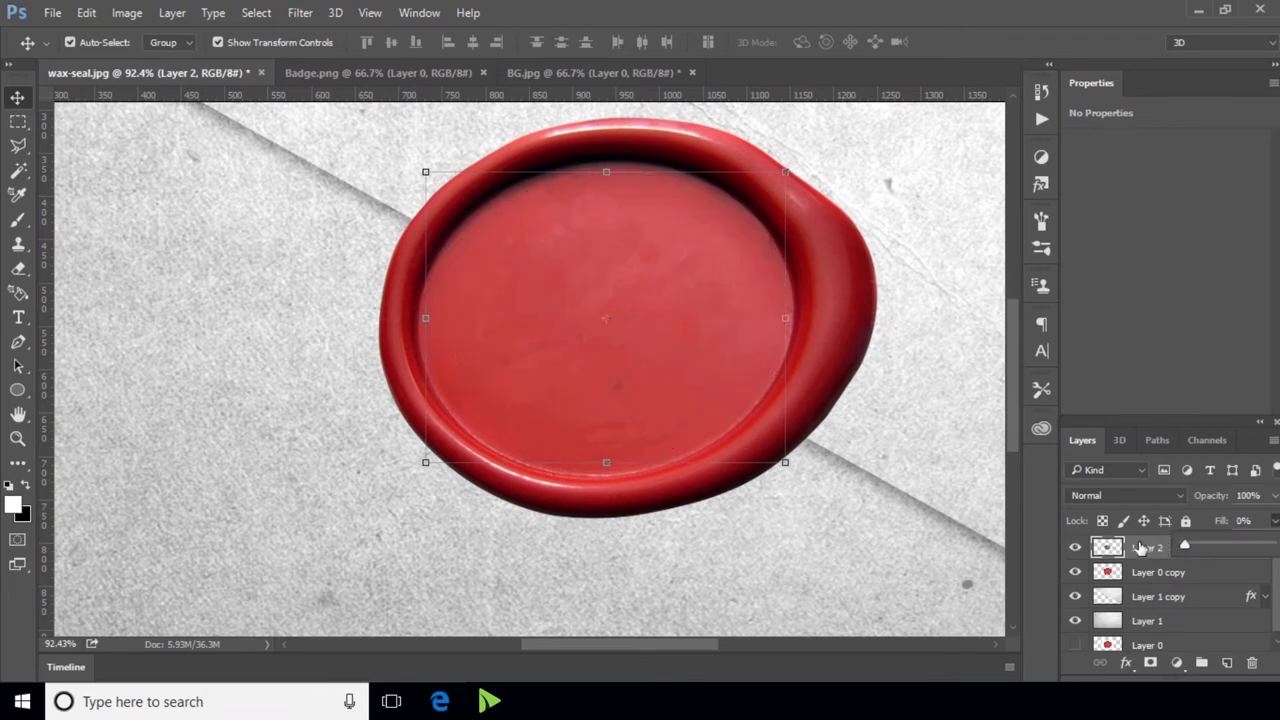
{"action": "right_click", "coordinate": [1151, 557]}
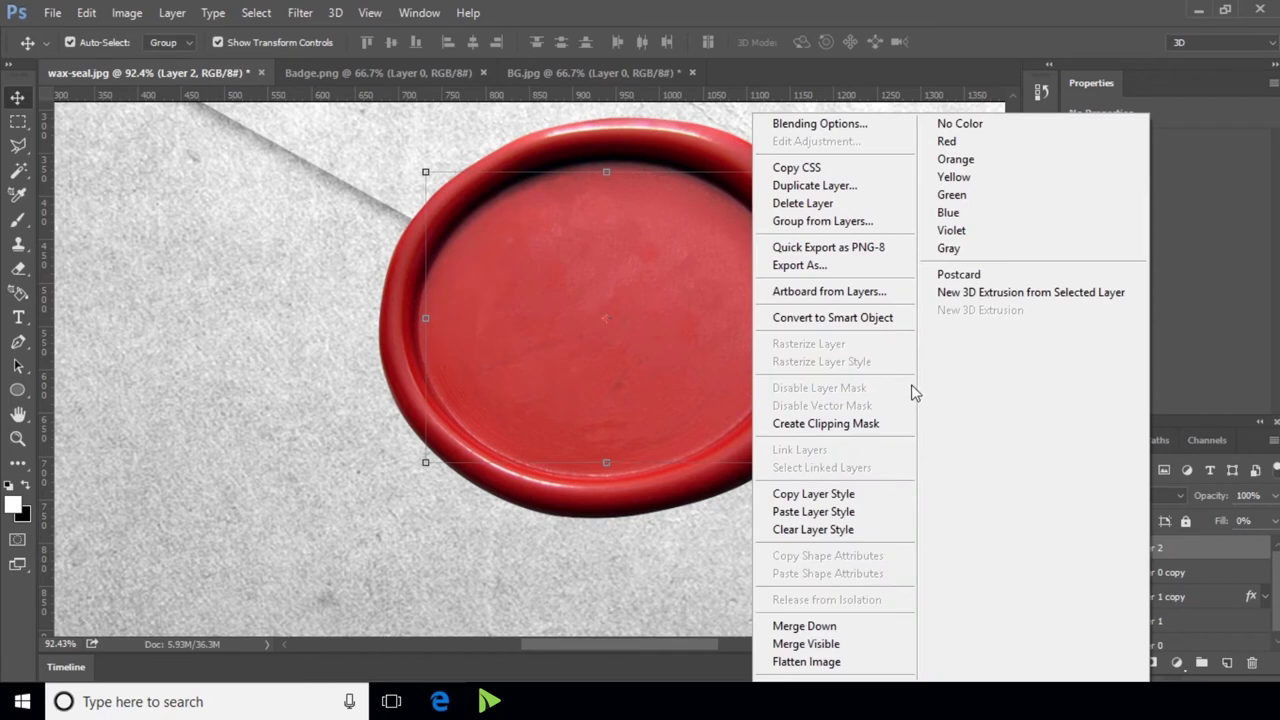
{"action": "left_click", "coordinate": [827, 186]}
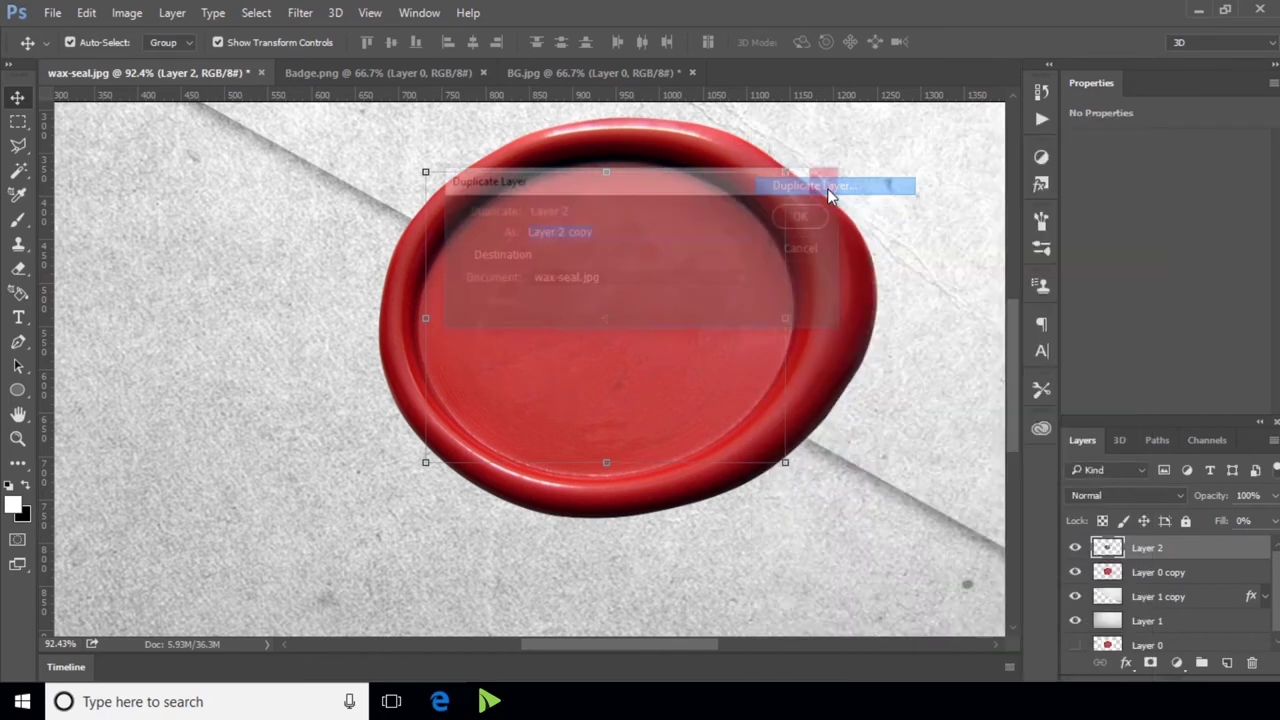
{"action": "left_click", "coordinate": [807, 217]}
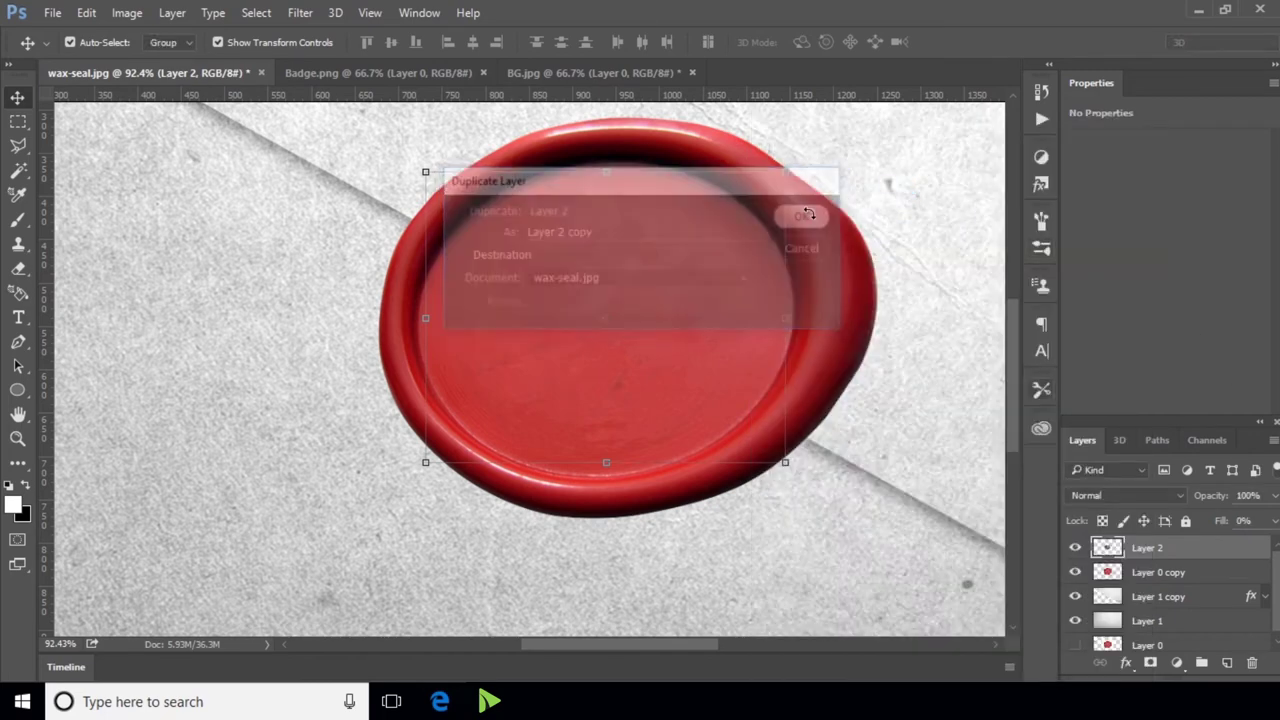
{"action": "left_click", "coordinate": [1189, 572]}
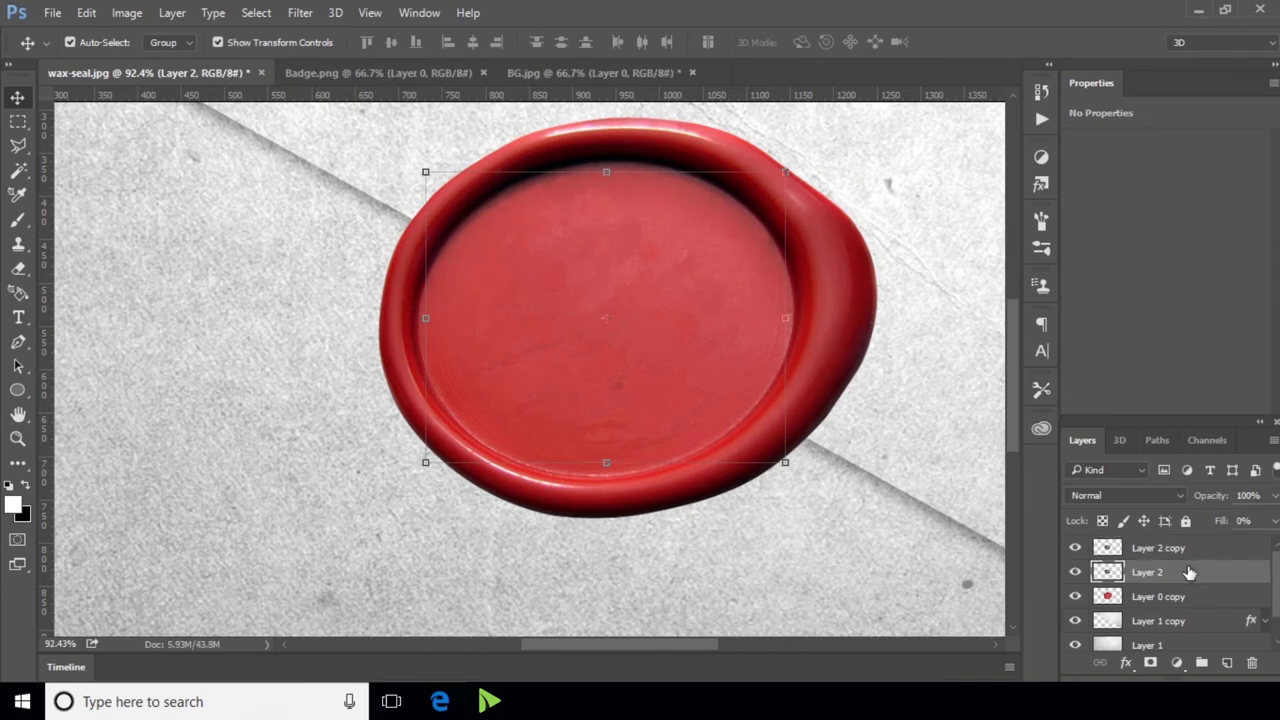
Try a Bevel & Emboss on Layer 2, inspect the seal, then cancel it.
{"action": "left_click", "coordinate": [1126, 664]}
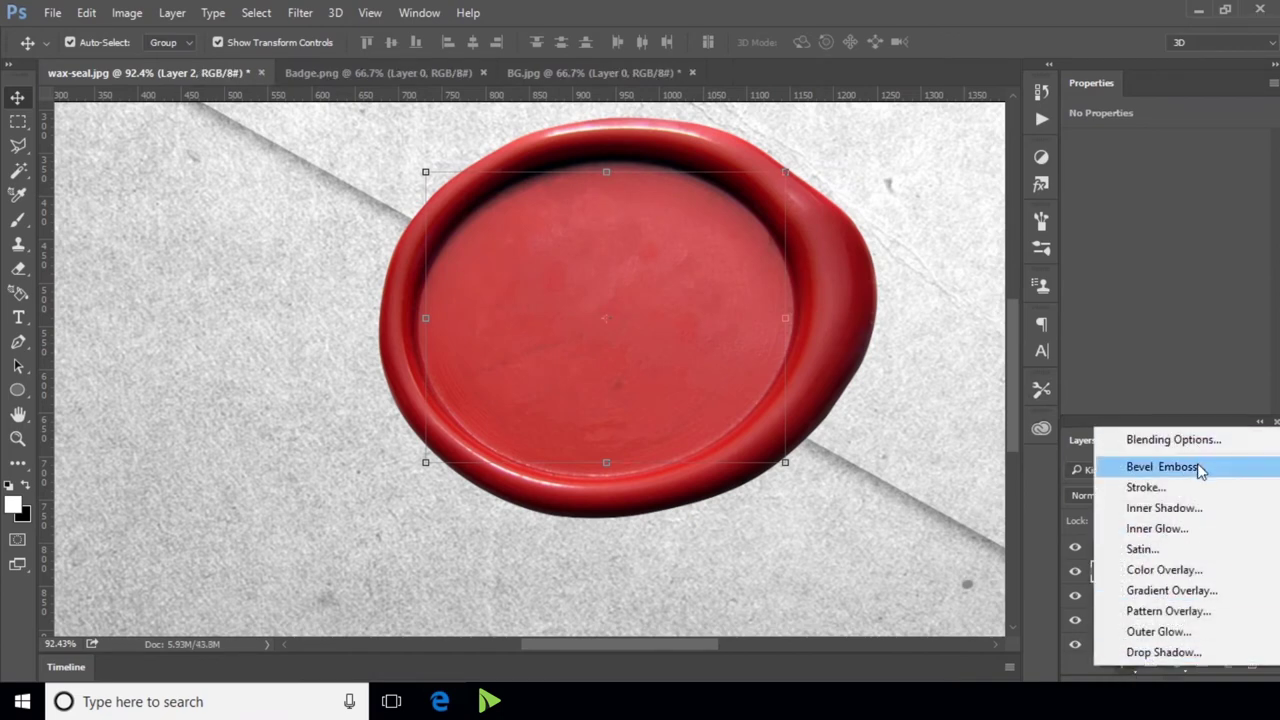
{"action": "left_click", "coordinate": [1160, 466]}
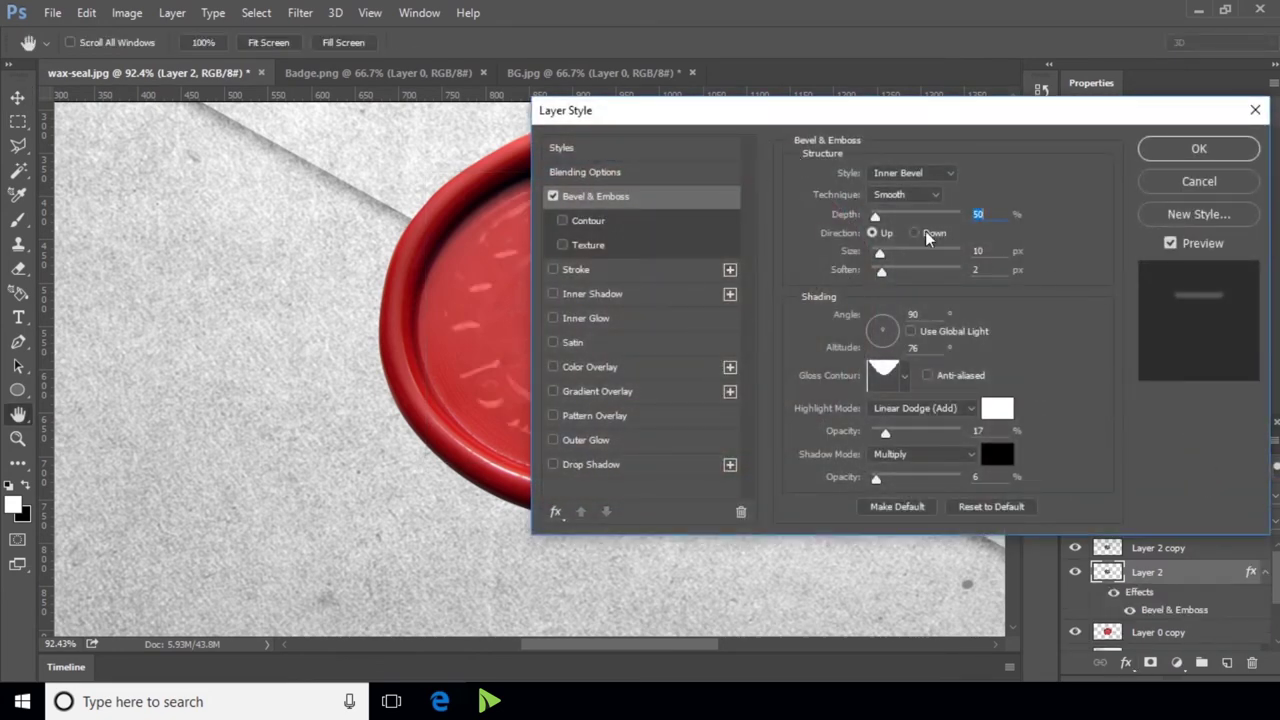
{"action": "left_click_drag", "start_coordinate": [655, 117], "coordinate": [900, 194]}
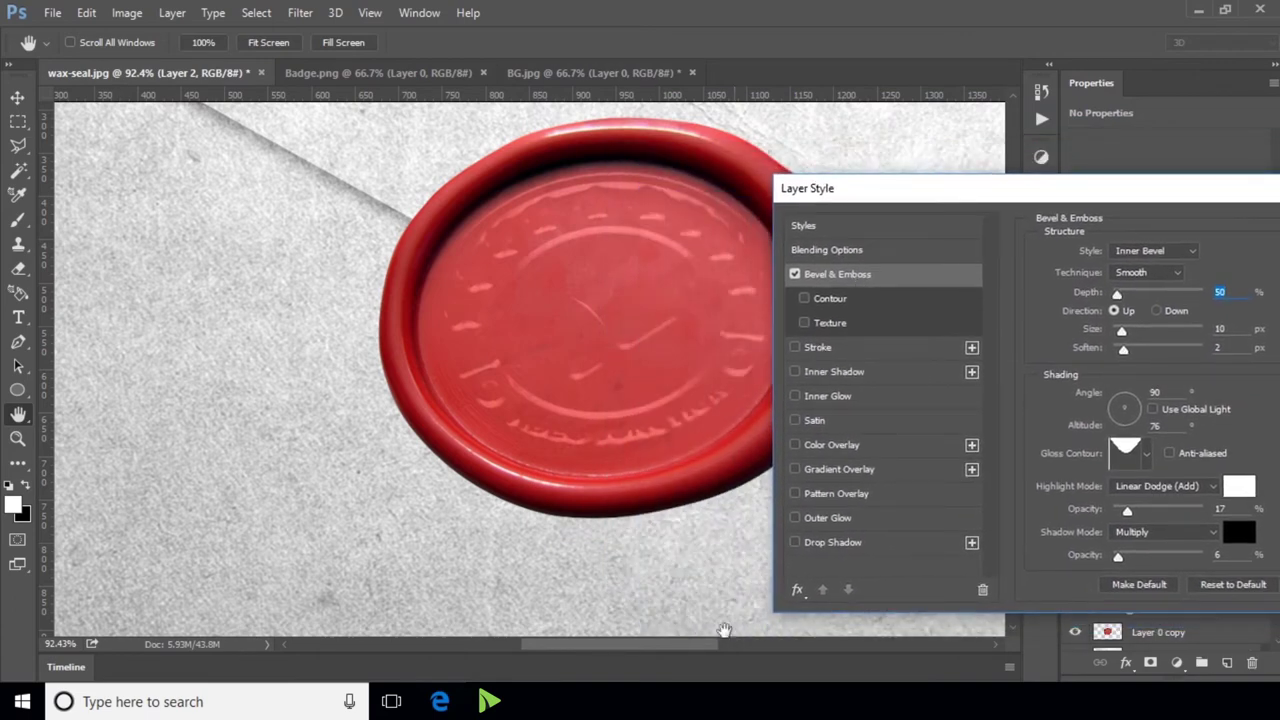
{"action": "left_click_drag", "start_coordinate": [1037, 195], "coordinate": [678, 202]}
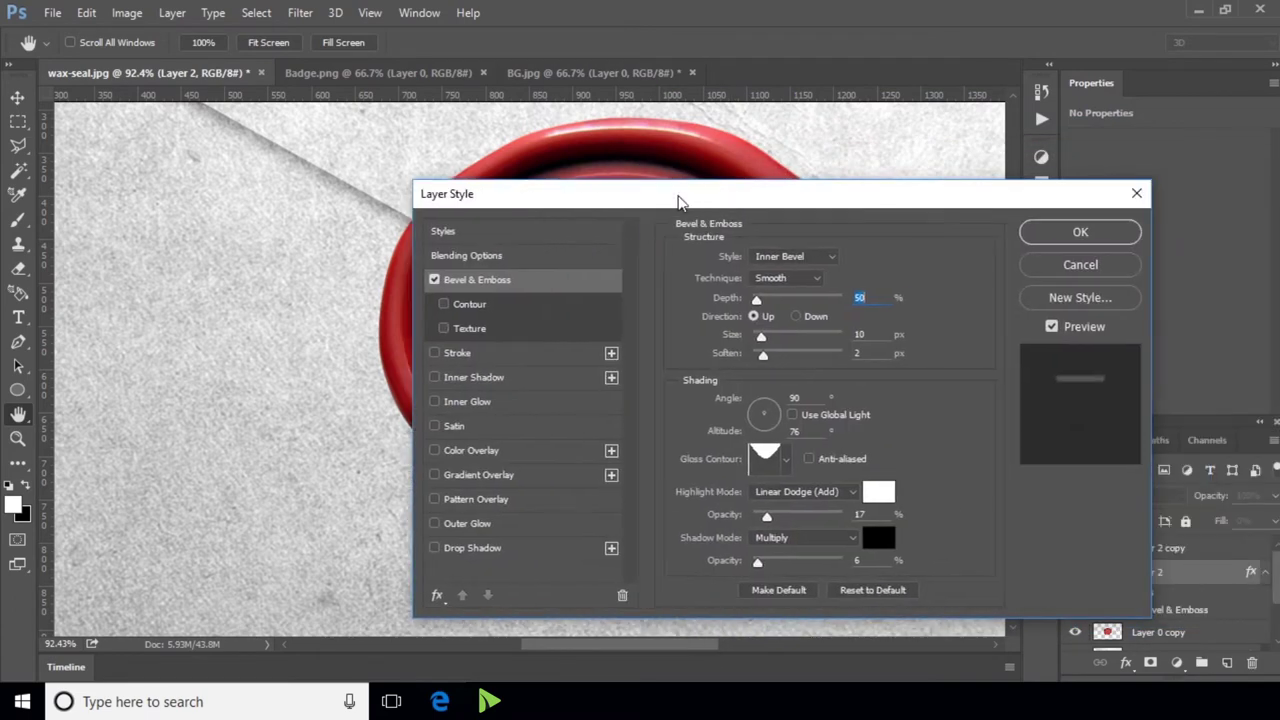
{"action": "left_click", "coordinate": [1085, 265]}
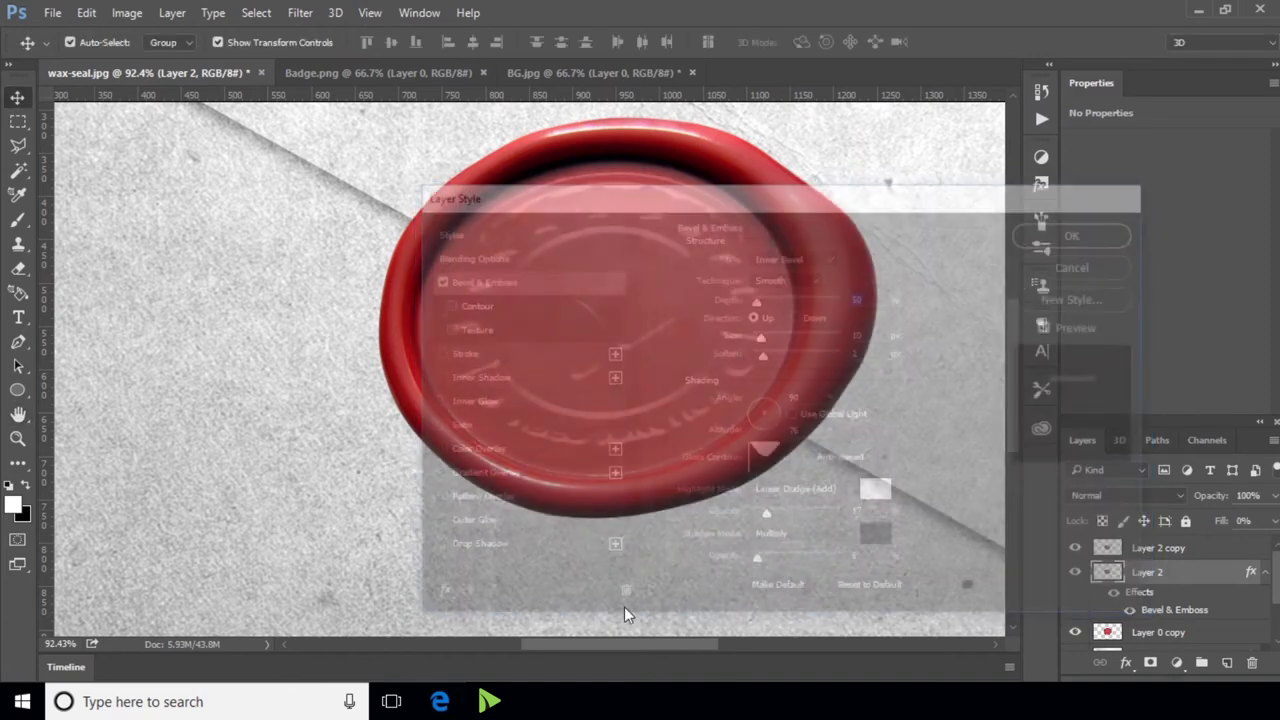
{"action": "left_click_drag", "start_coordinate": [644, 644], "coordinate": [704, 648]}
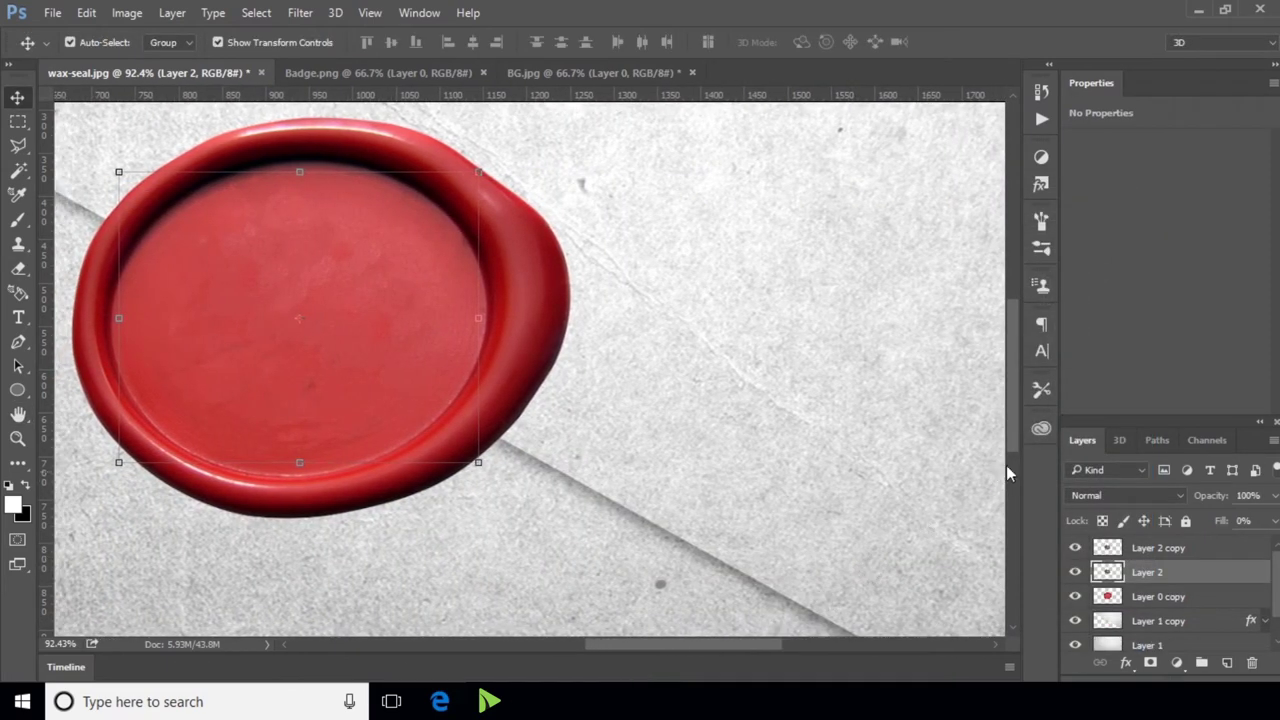
{"action": "left_click_drag", "start_coordinate": [1014, 455], "coordinate": [1014, 428]}
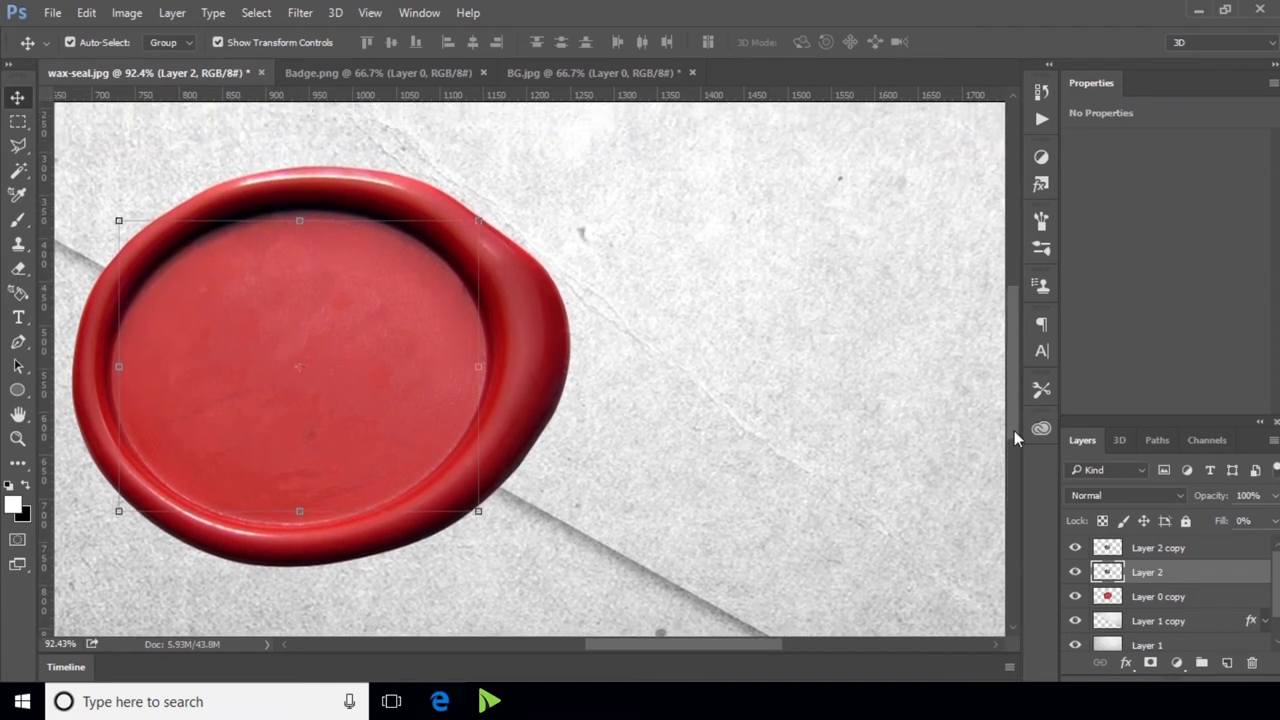
{"action": "left_click_drag", "start_coordinate": [740, 643], "coordinate": [754, 644]}
Add a Bevel & Emboss to the seal with 100% depth, size 2 and soften 6.
{"action": "left_click", "coordinate": [1126, 663]}
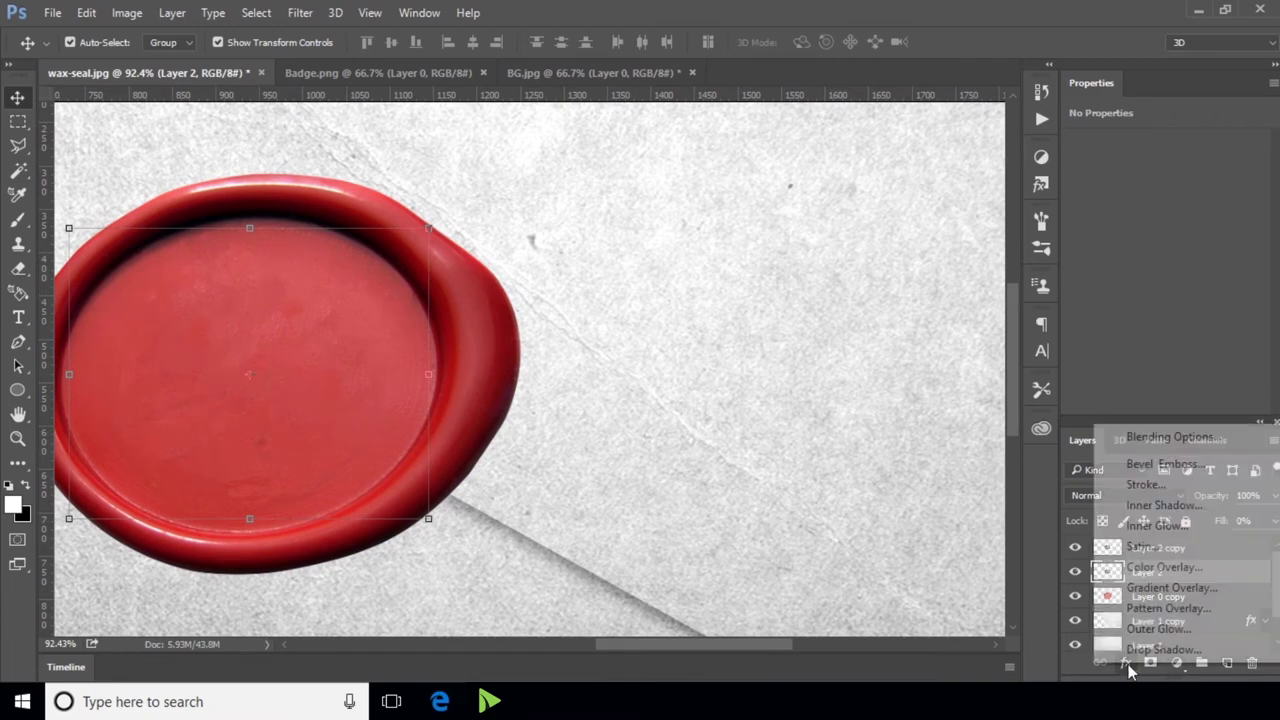
{"action": "left_click", "coordinate": [1150, 468]}
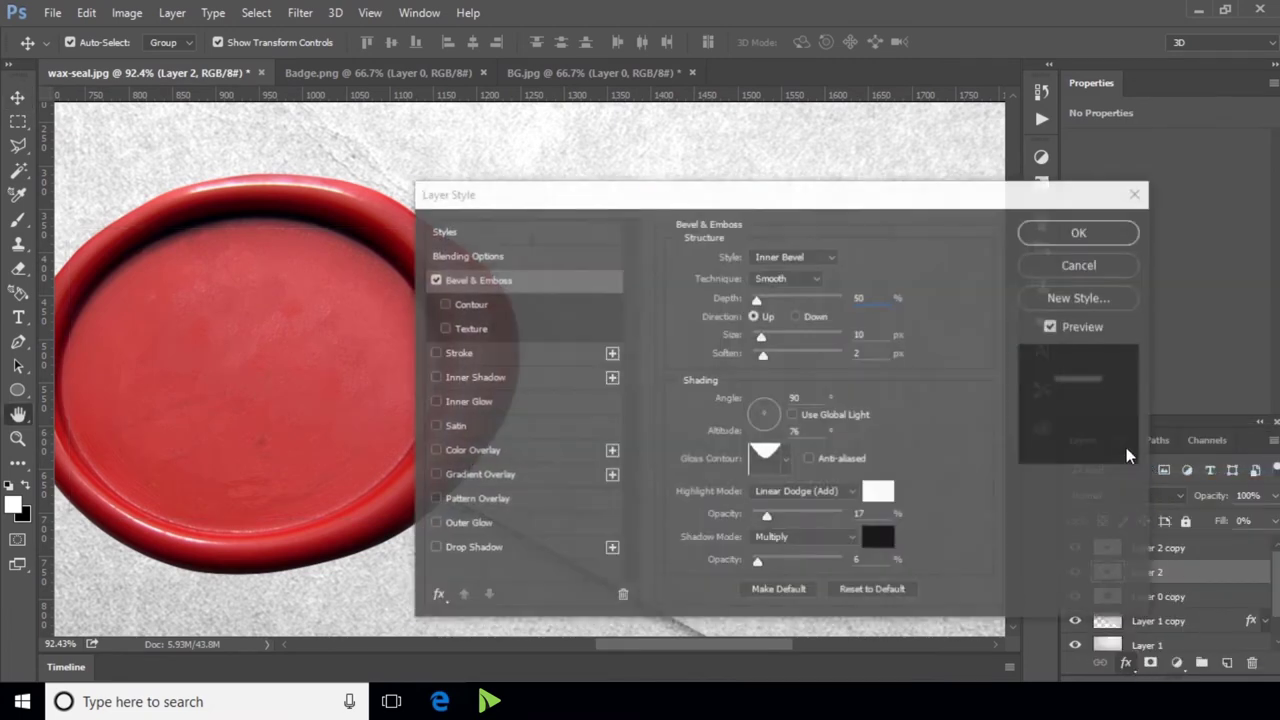
{"action": "left_click_drag", "start_coordinate": [723, 198], "coordinate": [836, 158]}
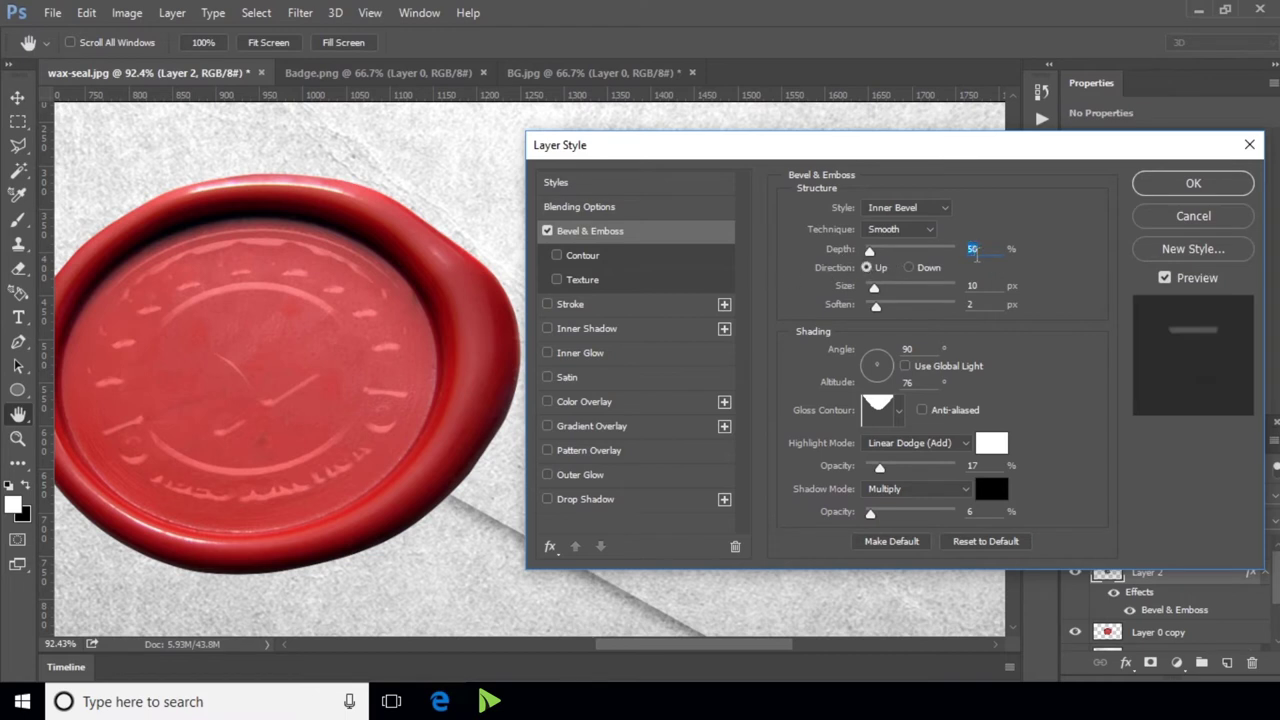
{"action": "type", "text": "100"}
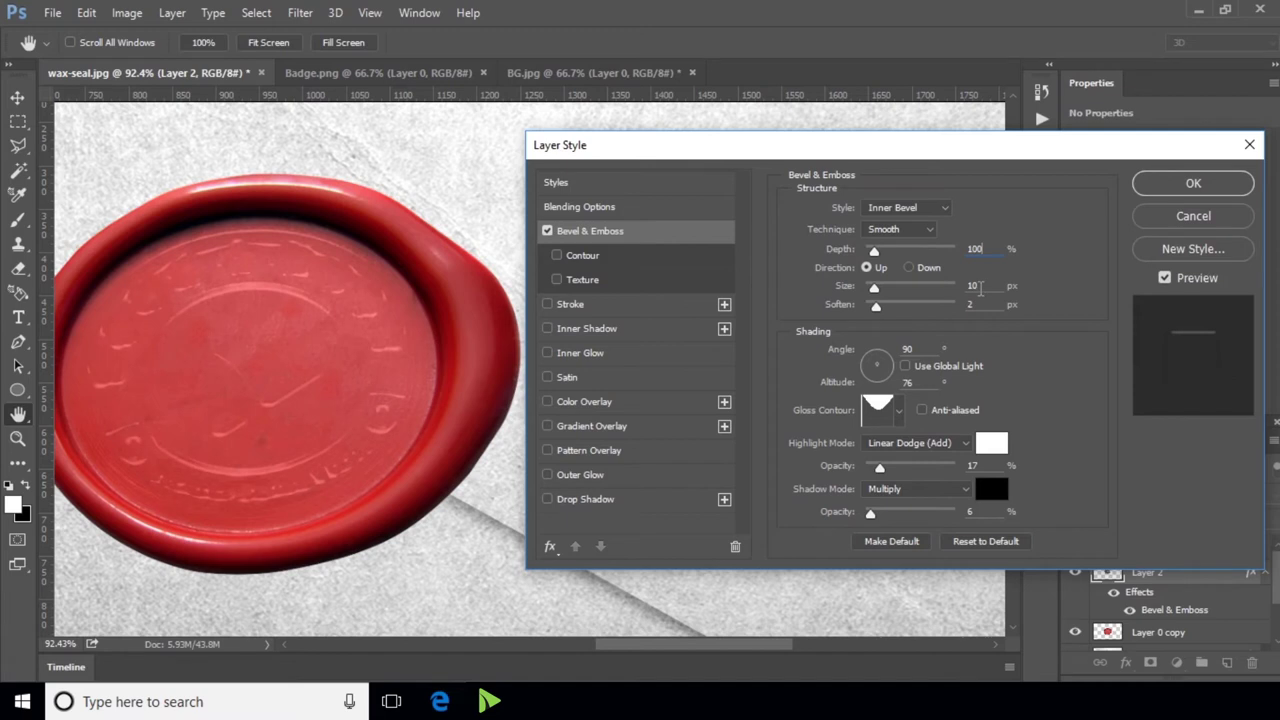
{"action": "left_click_drag", "start_coordinate": [874, 293], "coordinate": [898, 310]}
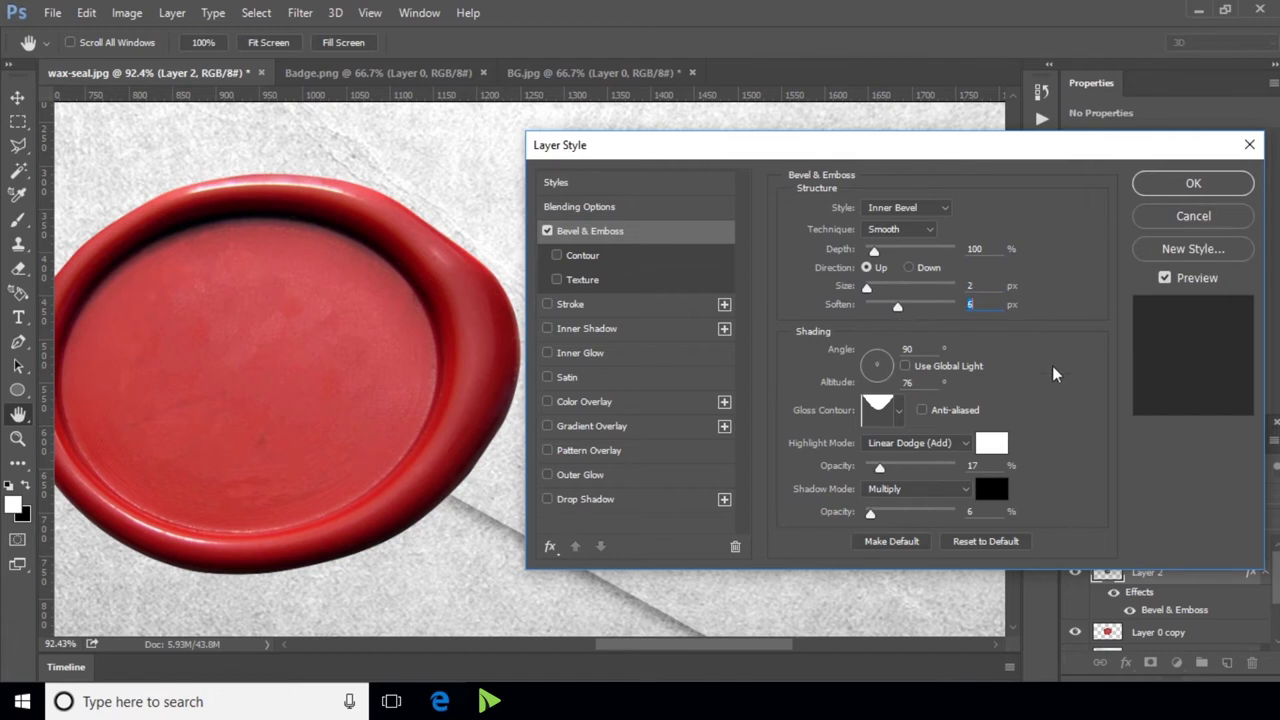
Set the bevel angle to 70°, altitude to 30, and use a Linear gloss contour.
{"action": "double_click", "coordinate": [908, 349]}
{"action": "type", "text": "70"}
{"action": "double_click", "coordinate": [930, 382]}
{"action": "type", "text": "30"}
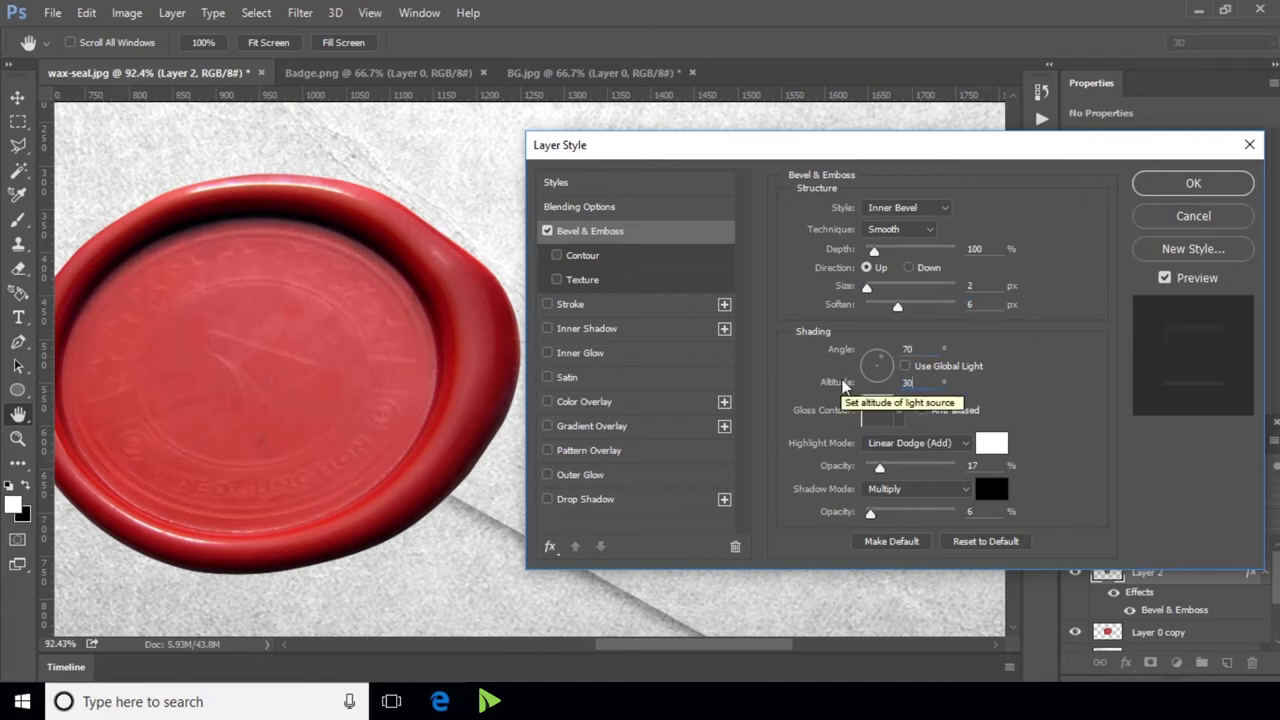
{"action": "left_click", "coordinate": [898, 410]}
{"action": "left_click", "coordinate": [806, 464]}
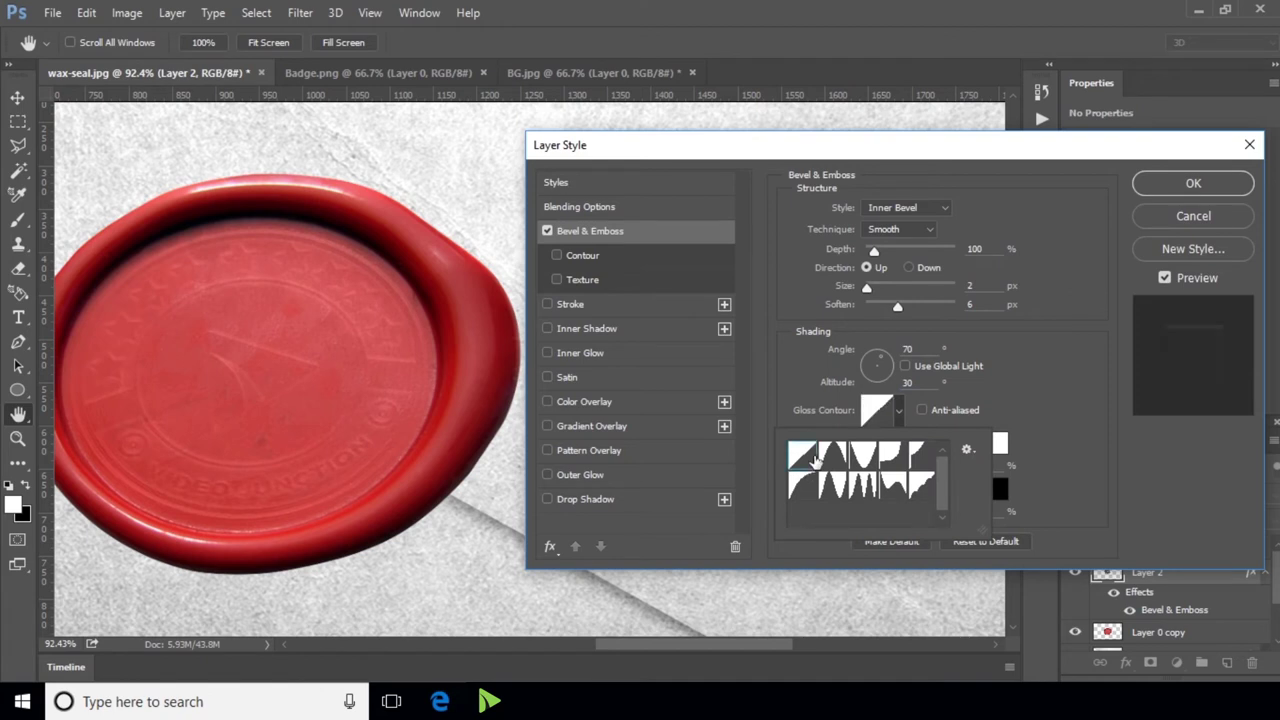
{"action": "left_click", "coordinate": [901, 409]}
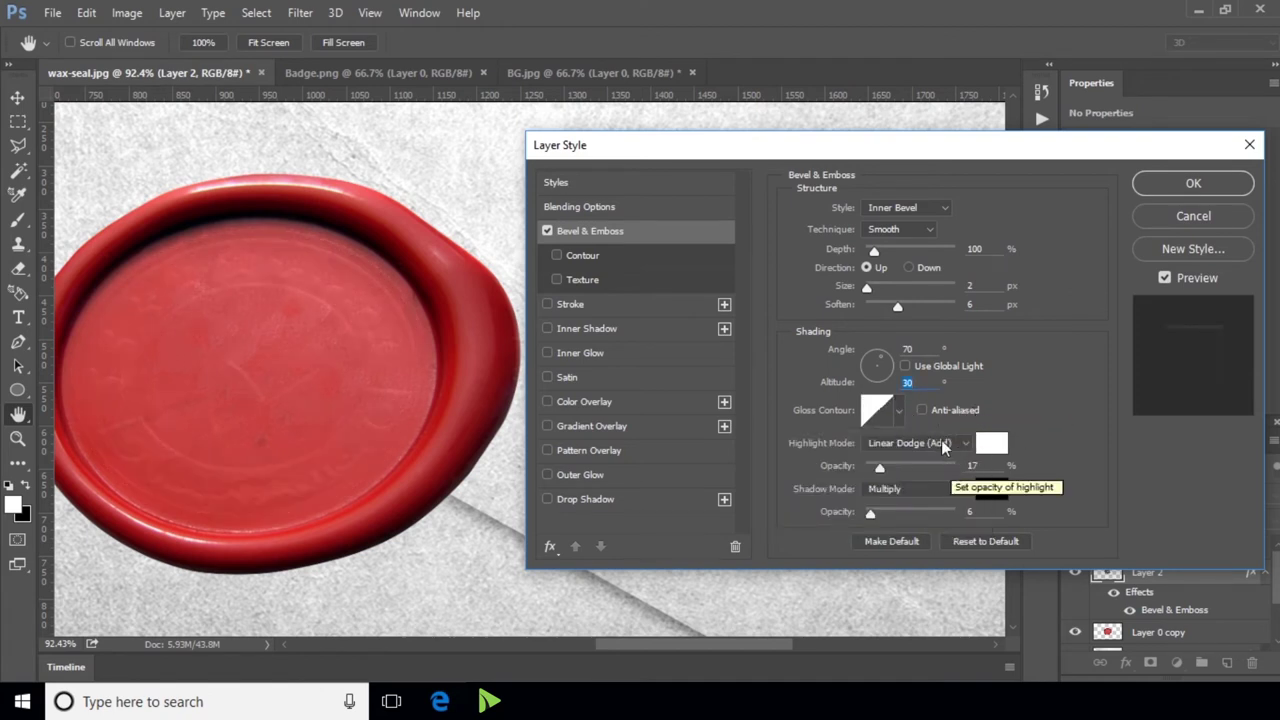
{"action": "left_click", "coordinate": [943, 449]}
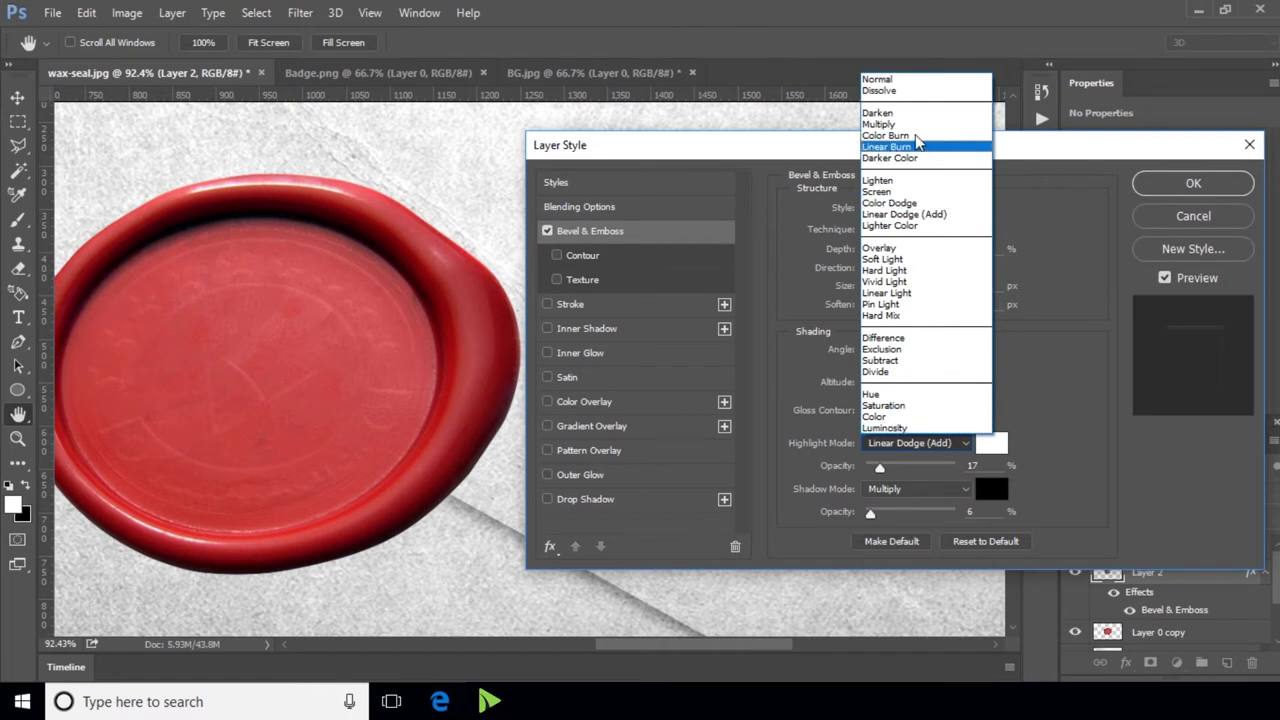
Set the bevel highlight mode to Color Burn and the shadow mode to Linear Burn.
{"action": "left_click", "coordinate": [916, 135]}
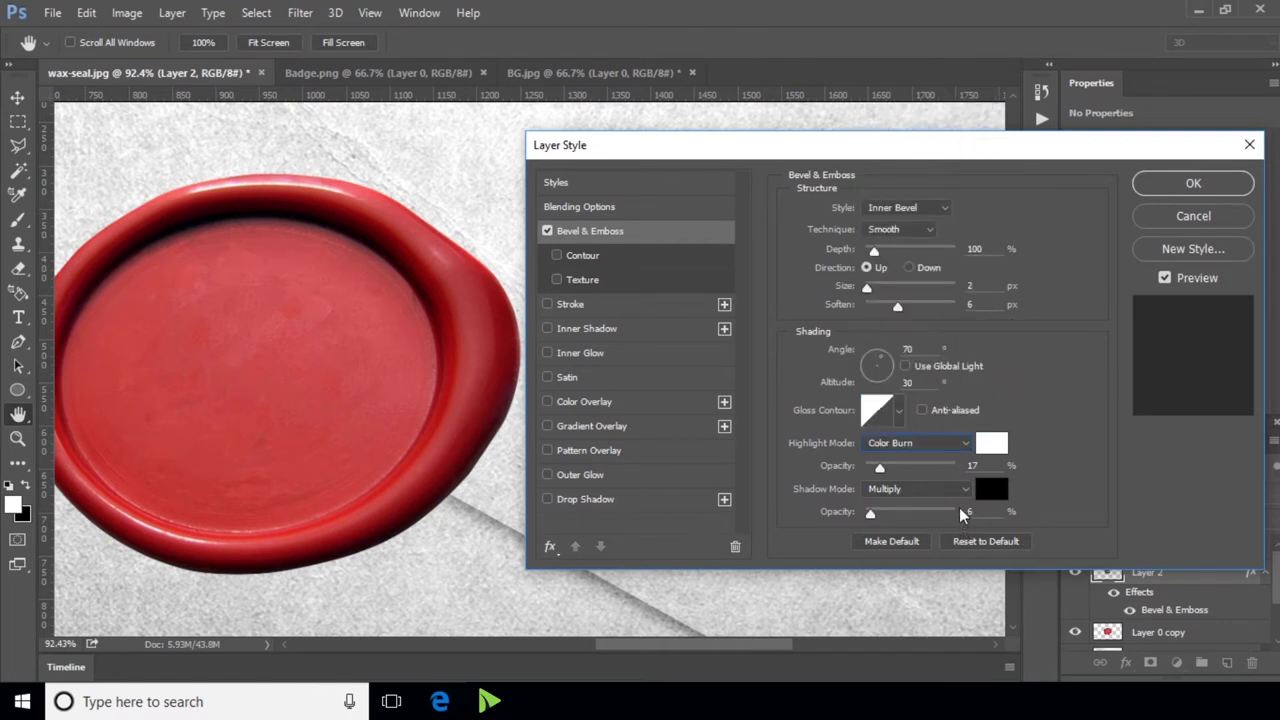
{"action": "left_click", "coordinate": [953, 488]}
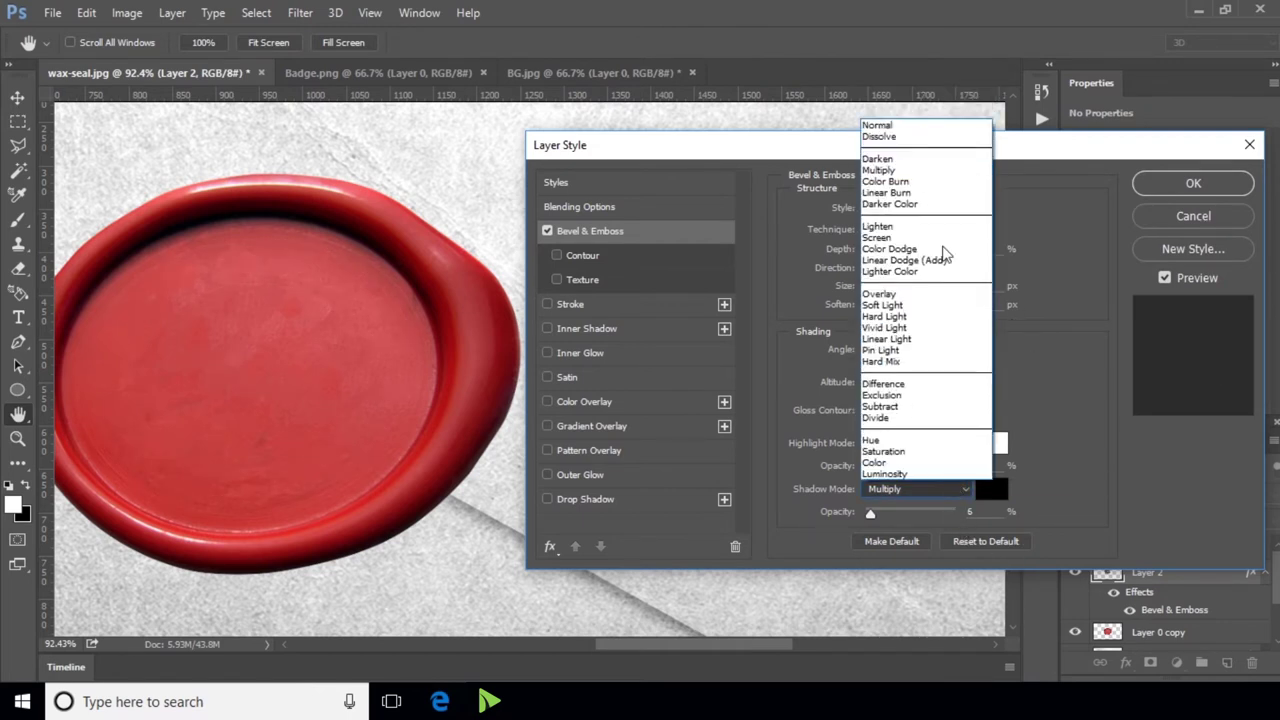
{"action": "left_click", "coordinate": [920, 192]}
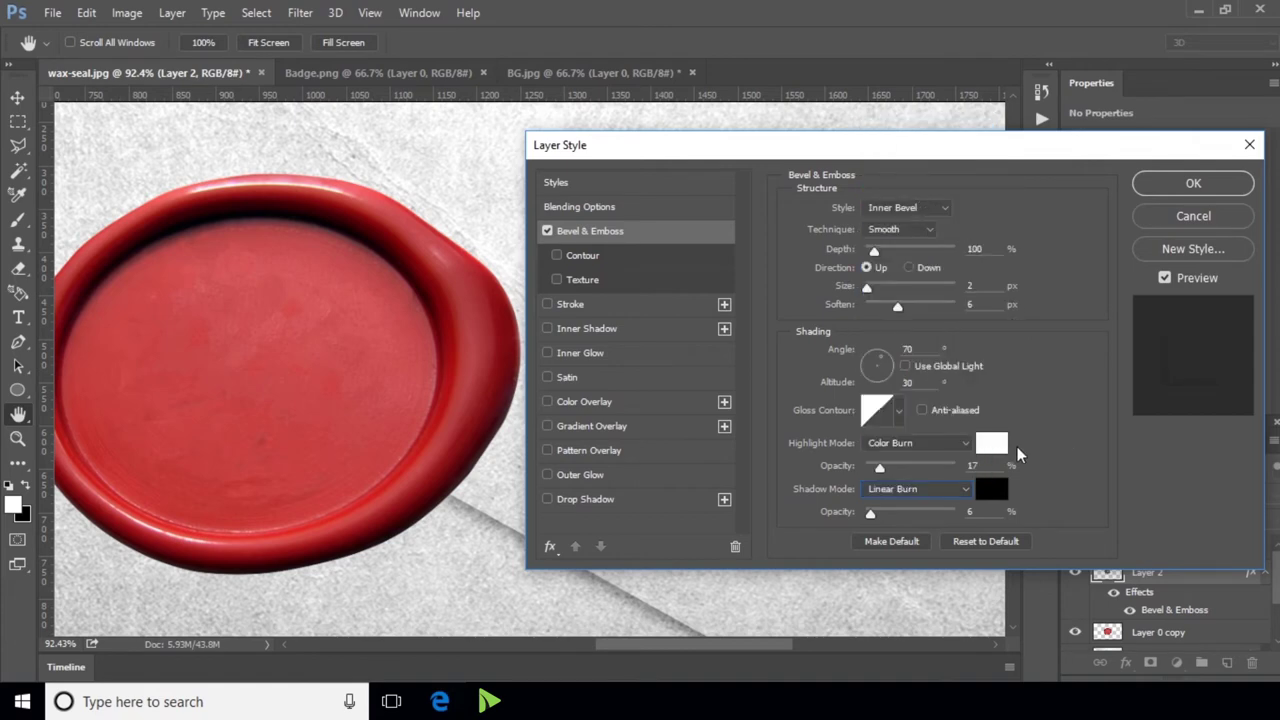
Colour the bevel highlight dark red (5c0000) and the bevel shadow bright red.
{"action": "left_click", "coordinate": [993, 447]}
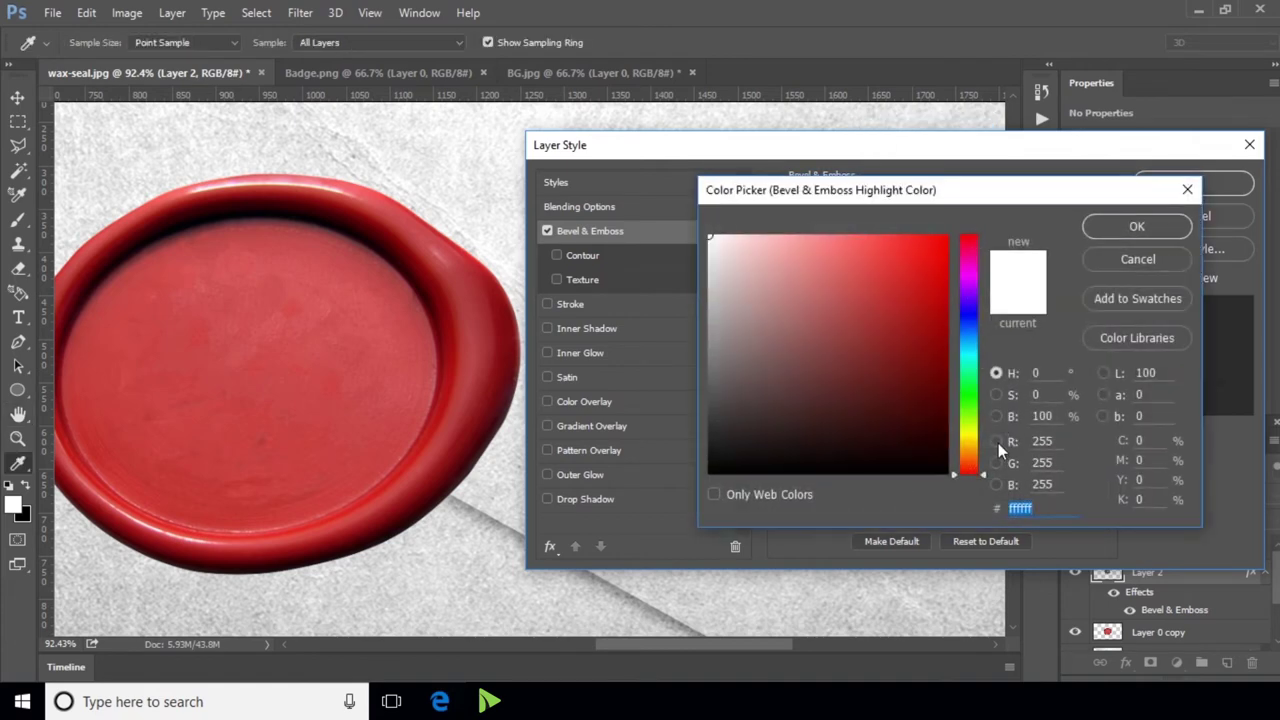
{"action": "left_click", "coordinate": [938, 382]}
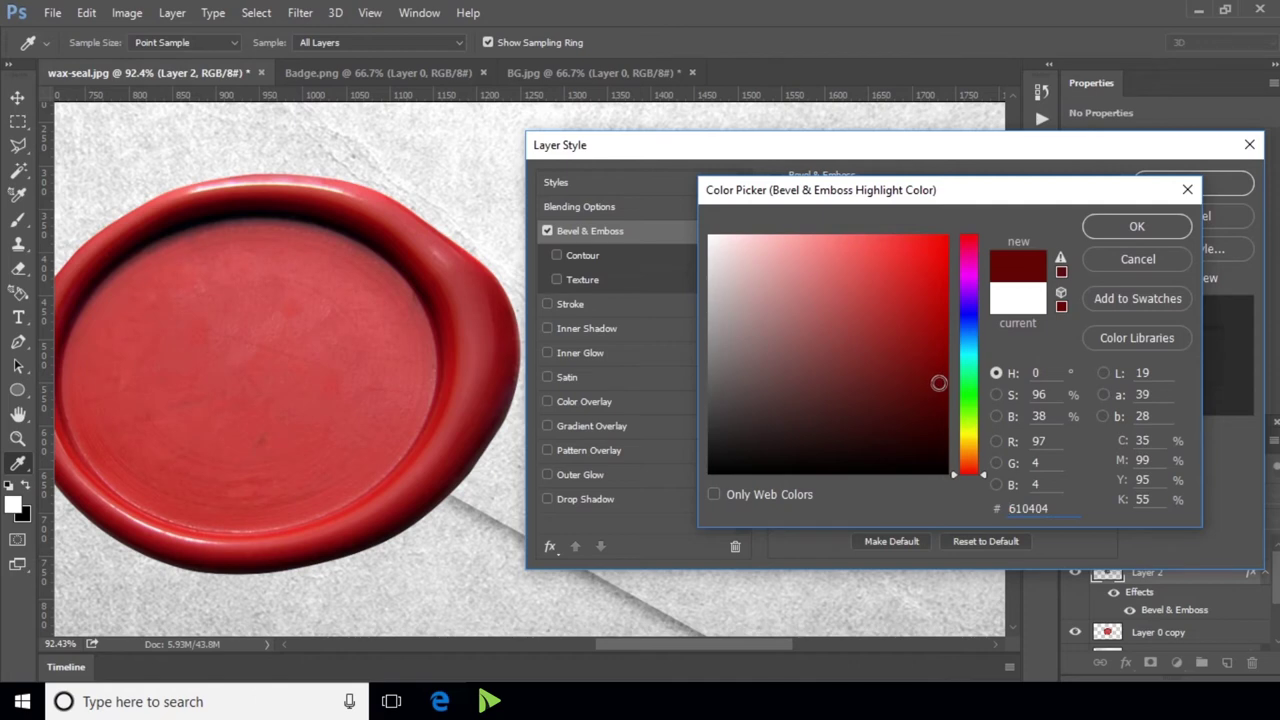
{"action": "left_click_drag", "start_coordinate": [938, 382], "coordinate": [976, 395]}
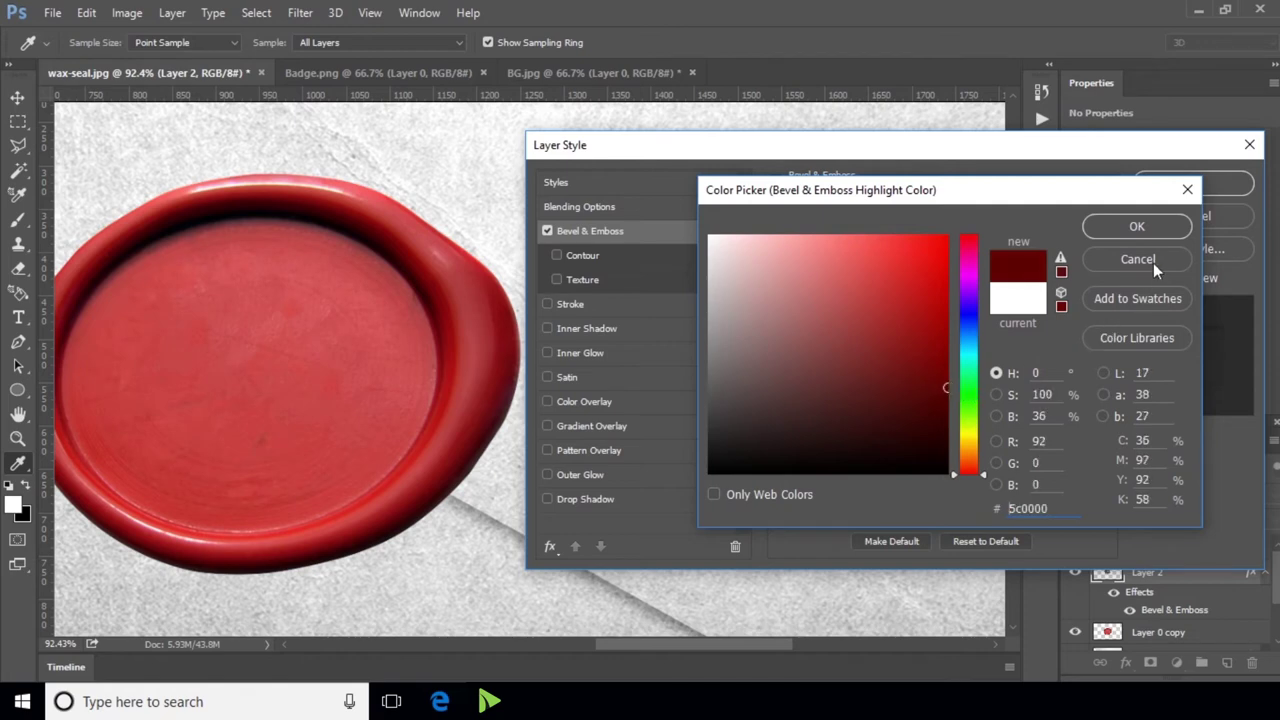
{"action": "left_click", "coordinate": [1146, 230]}
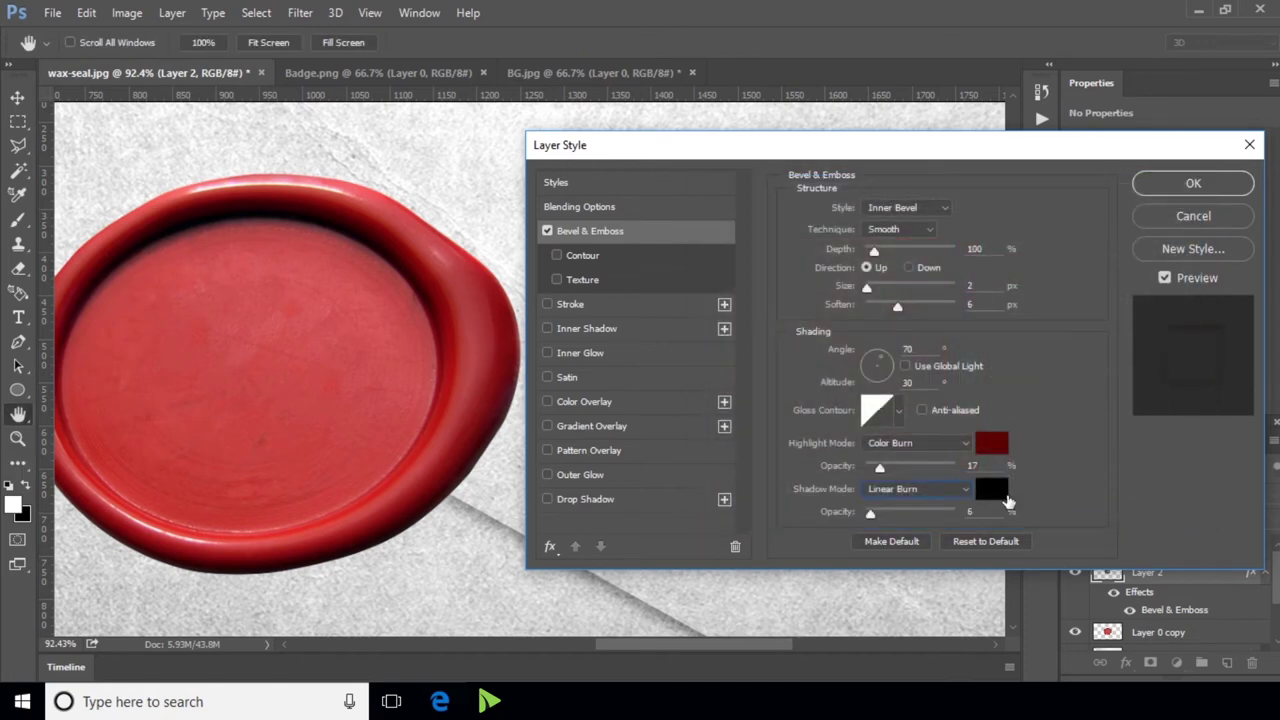
{"action": "left_click", "coordinate": [1000, 490]}
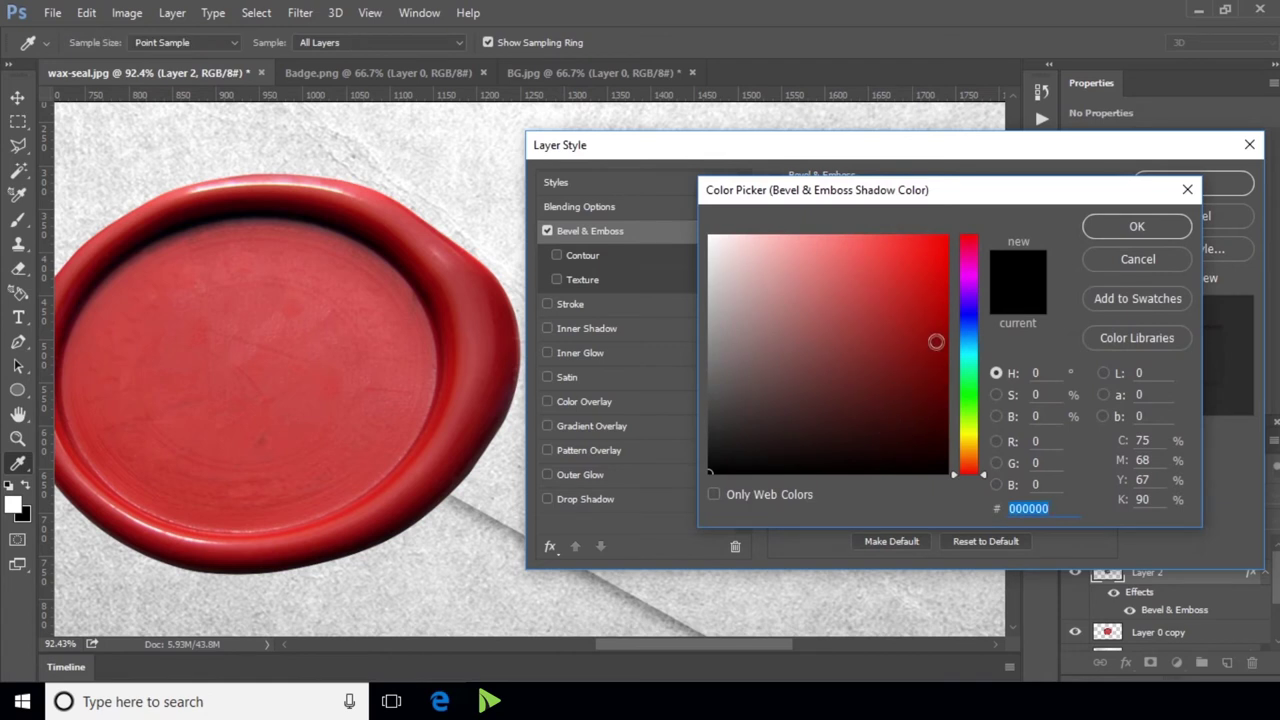
{"action": "left_click", "coordinate": [952, 311]}
{"action": "mouse_move", "coordinate": [952, 311]}
{"action": "left_mouse_down"}
{"action": "mouse_move", "coordinate": [946, 286]}
{"action": "mouse_move", "coordinate": [950, 307]}
{"action": "left_mouse_up"}
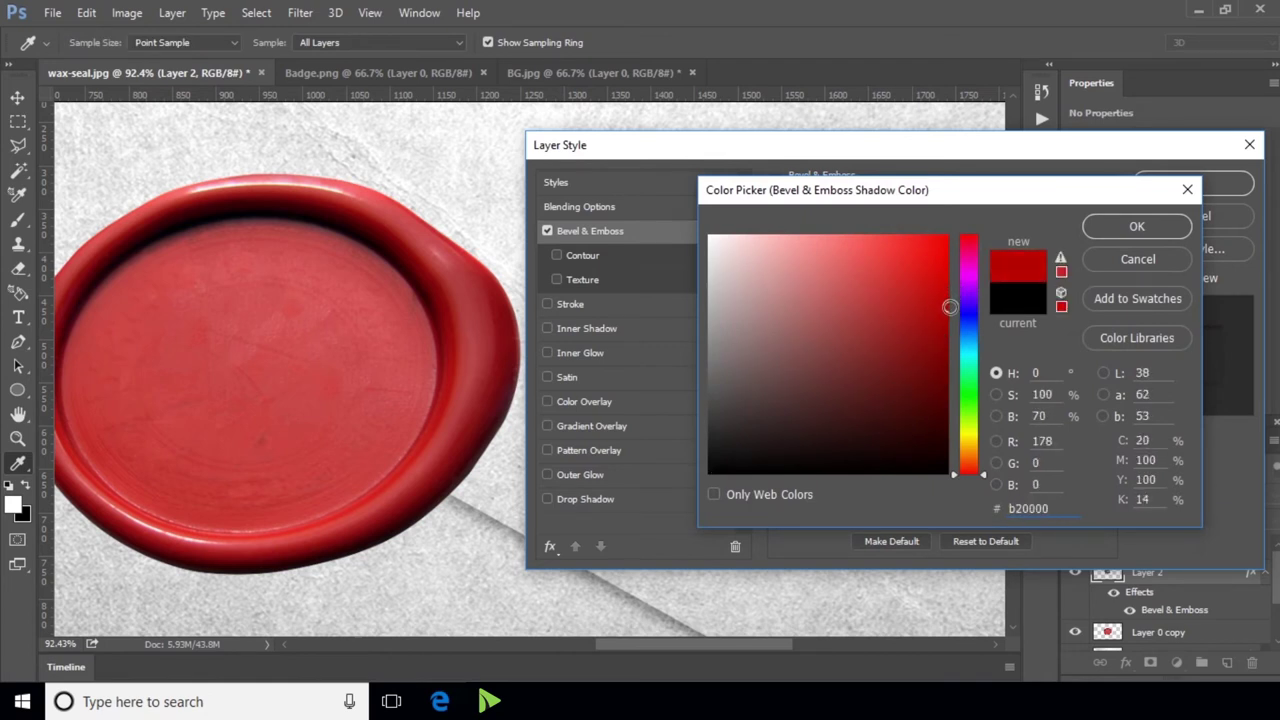
{"action": "left_click", "coordinate": [1100, 227]}
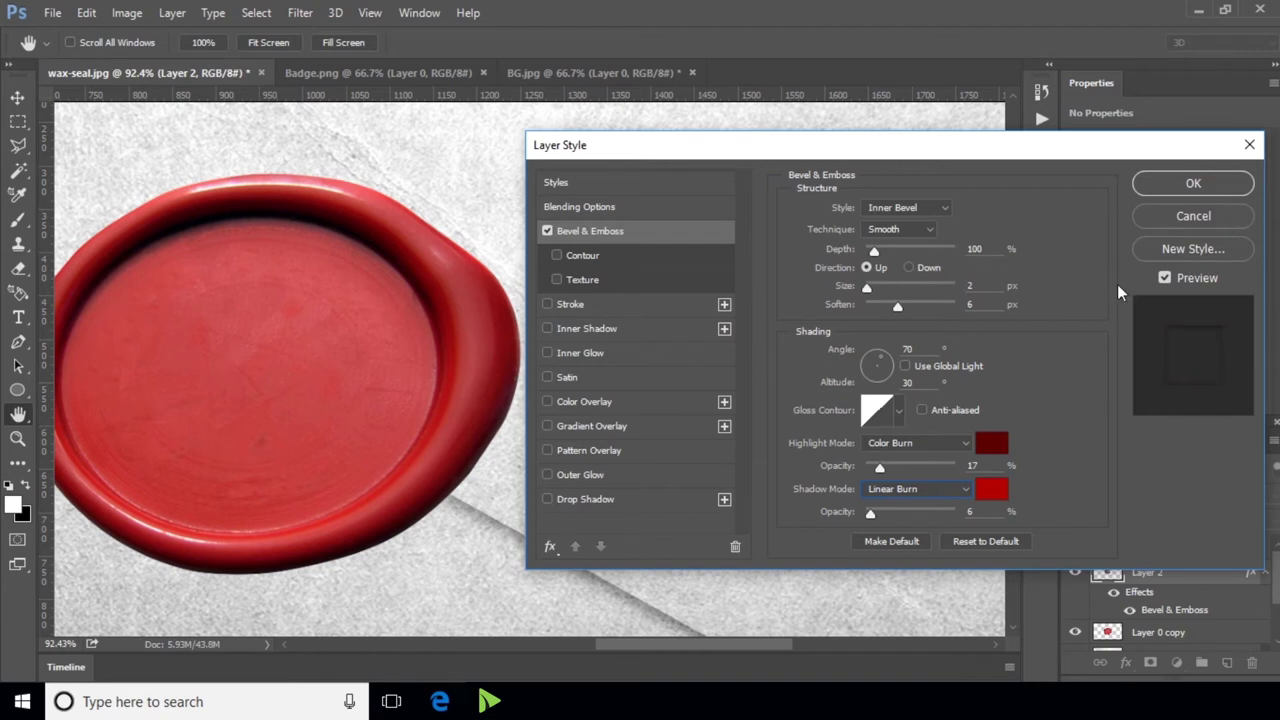
{"action": "left_click", "coordinate": [634, 498]}
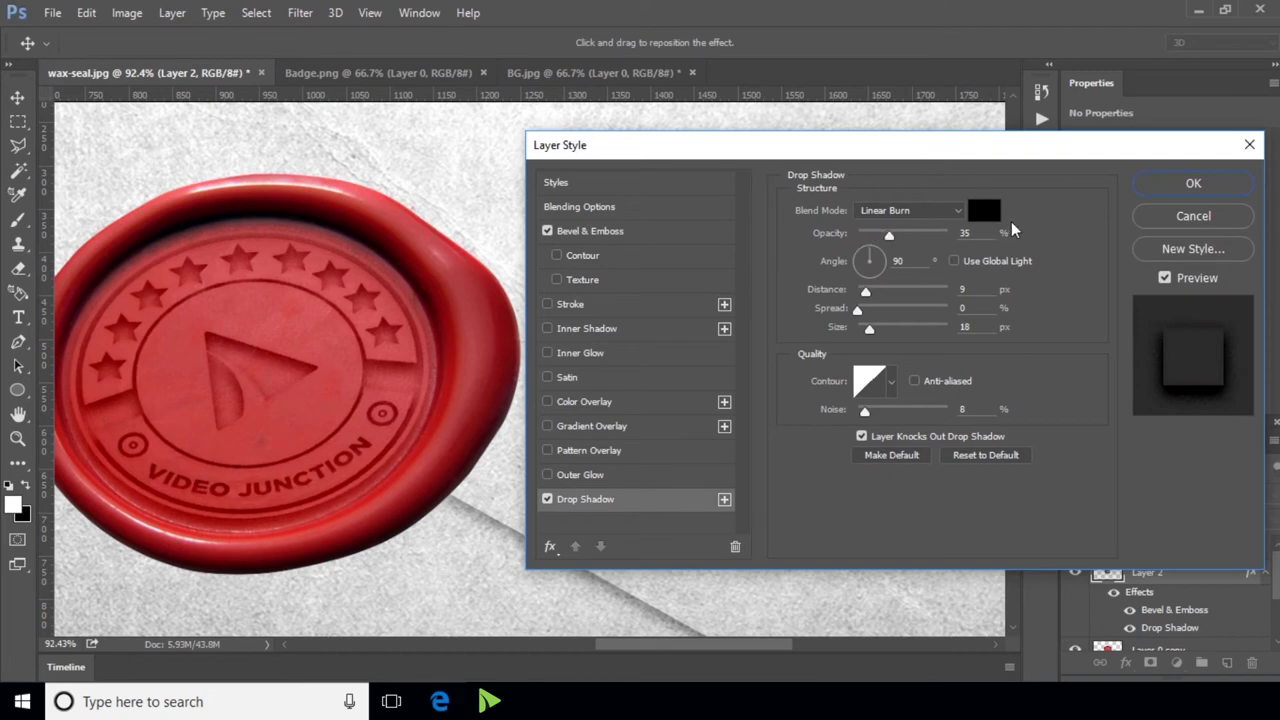
Give the seal a dark red drop shadow: 25% opacity, 80° angle, 5 px distance and size.
{"action": "left_click", "coordinate": [987, 211]}
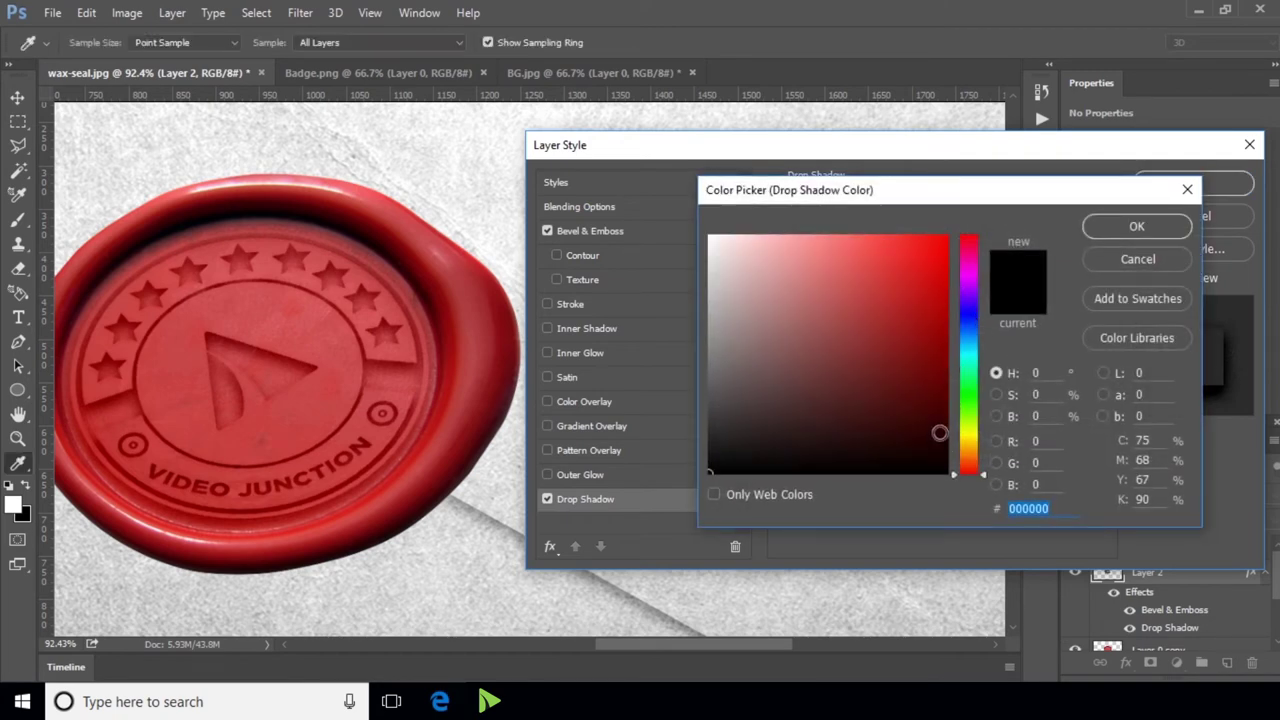
{"action": "left_click_drag", "start_coordinate": [939, 432], "coordinate": [944, 398]}
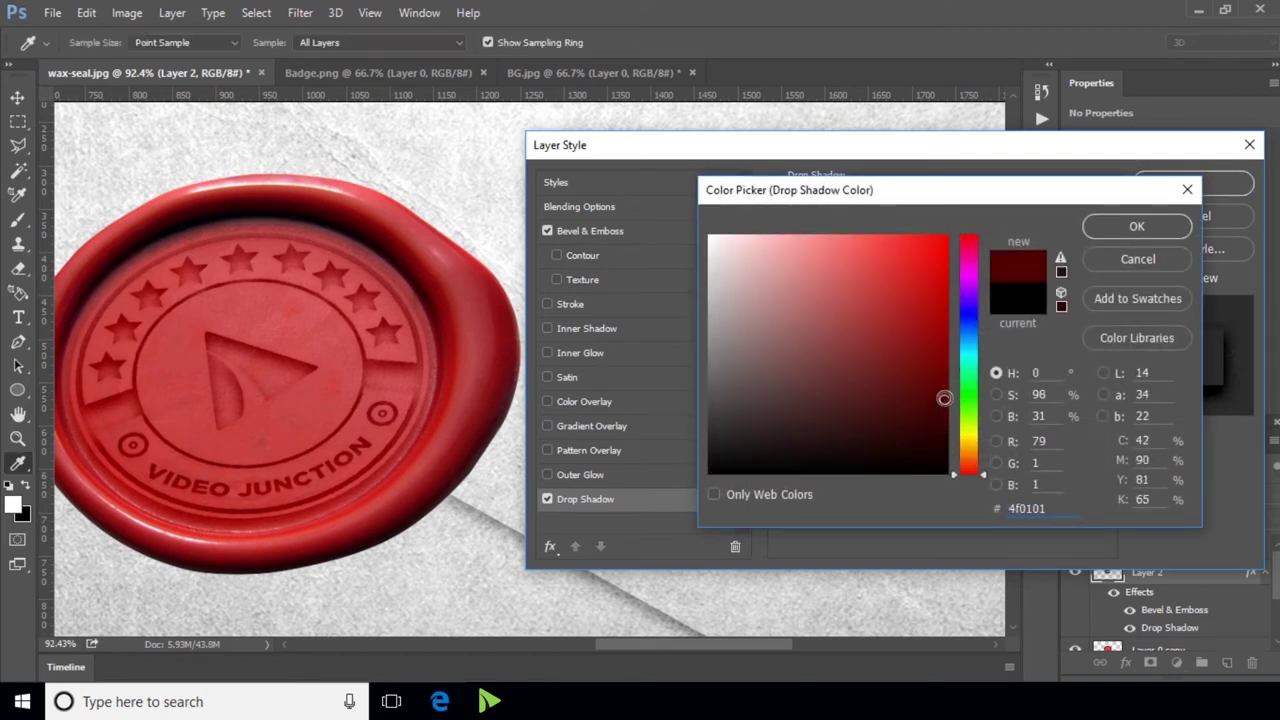
{"action": "left_click_drag", "start_coordinate": [944, 398], "coordinate": [944, 392]}
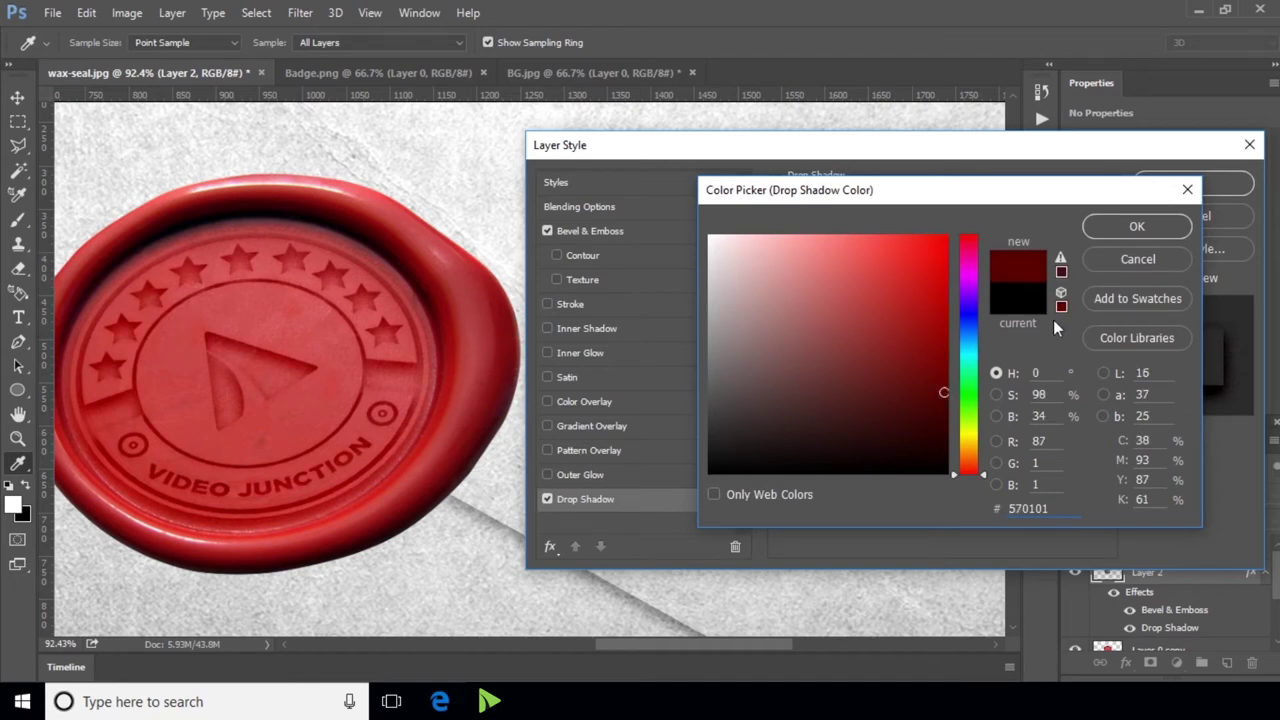
{"action": "left_click", "coordinate": [1134, 230]}
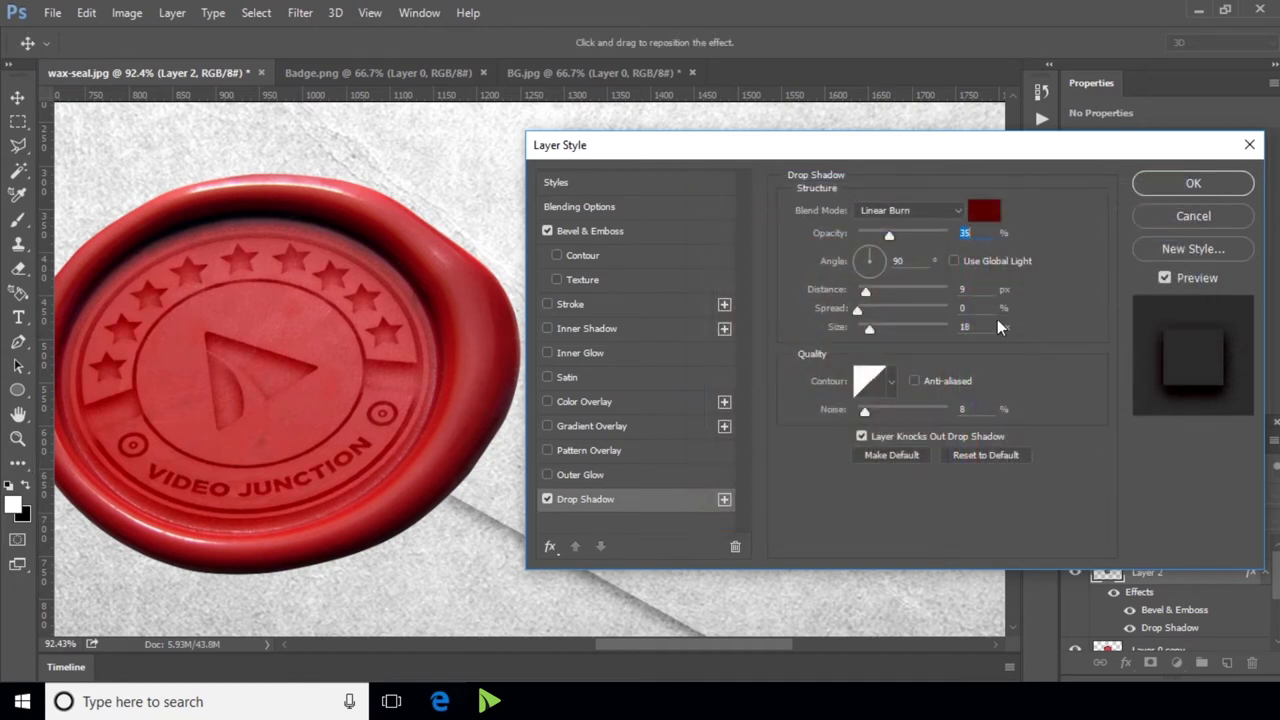
{"action": "type", "text": "25"}
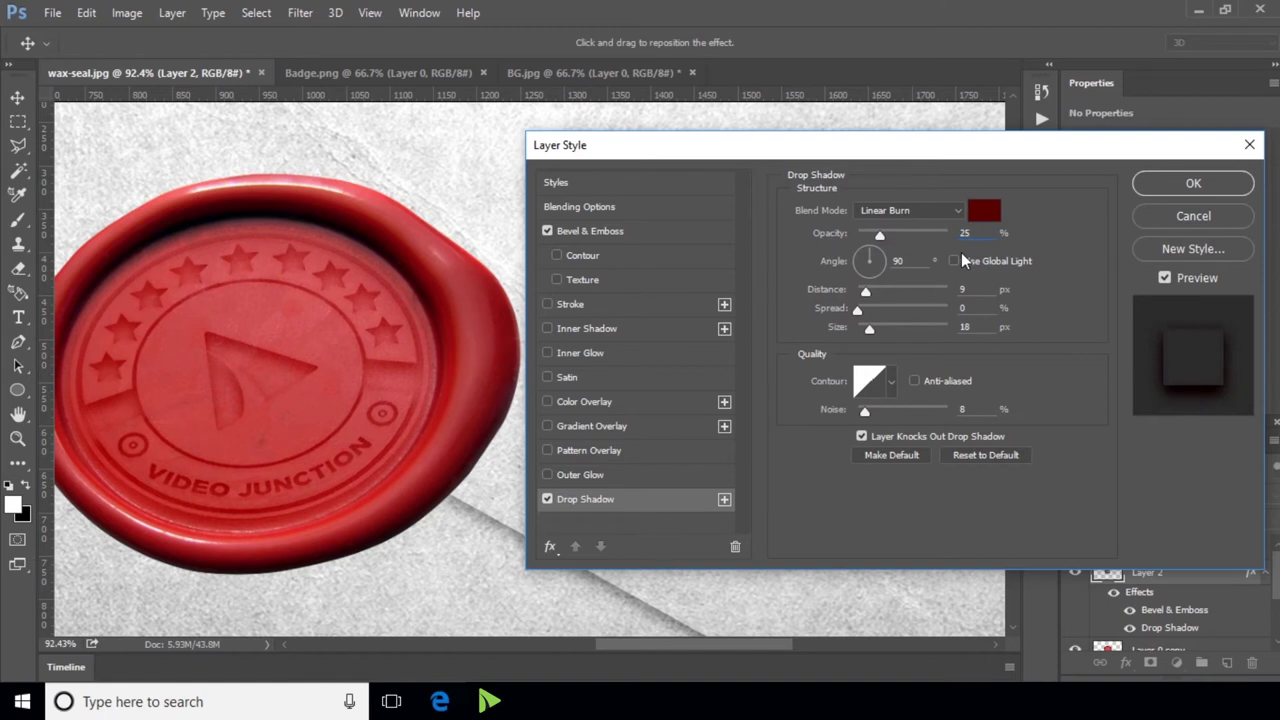
{"action": "type", "text": "8"}
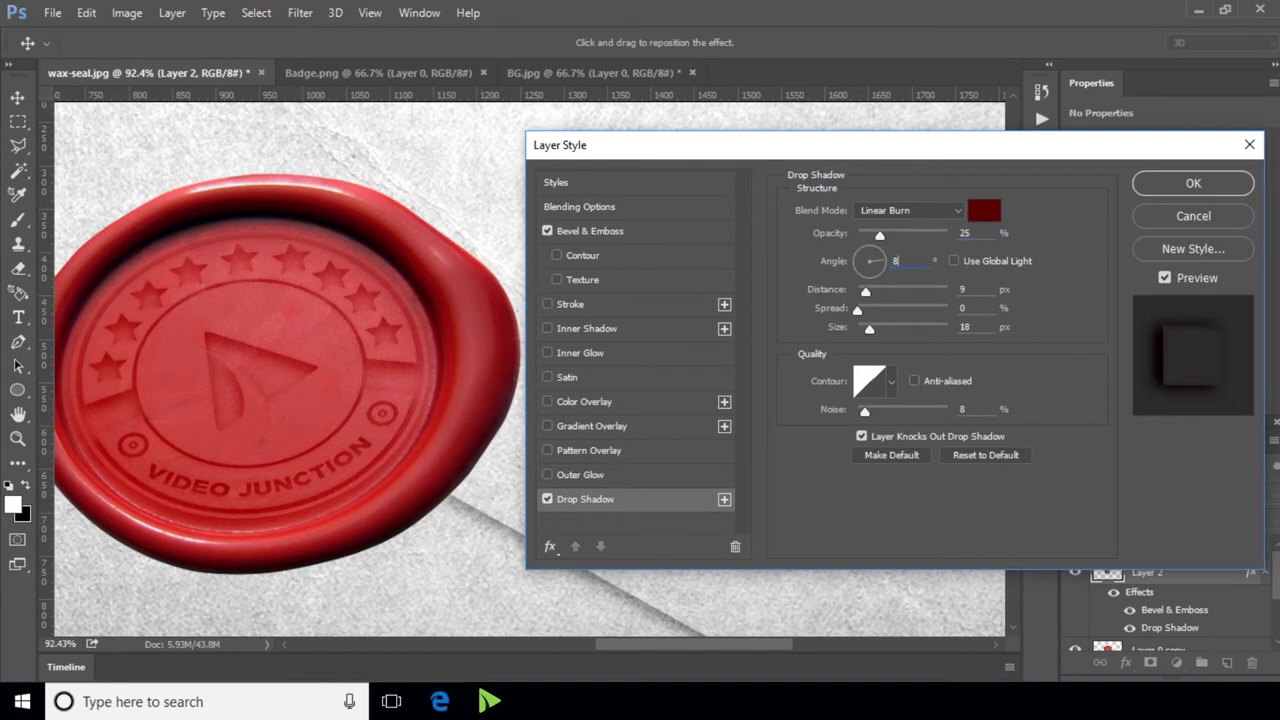
{"action": "type", "text": "0"}
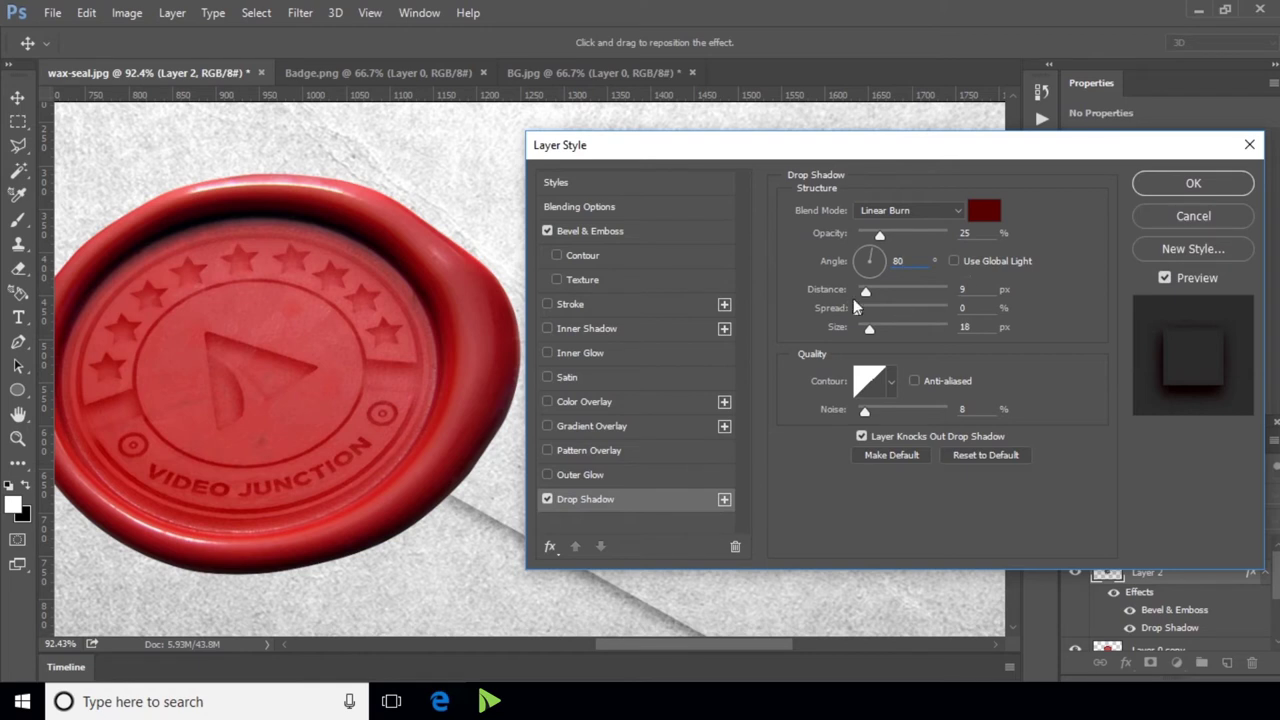
{"action": "type", "text": "4"}
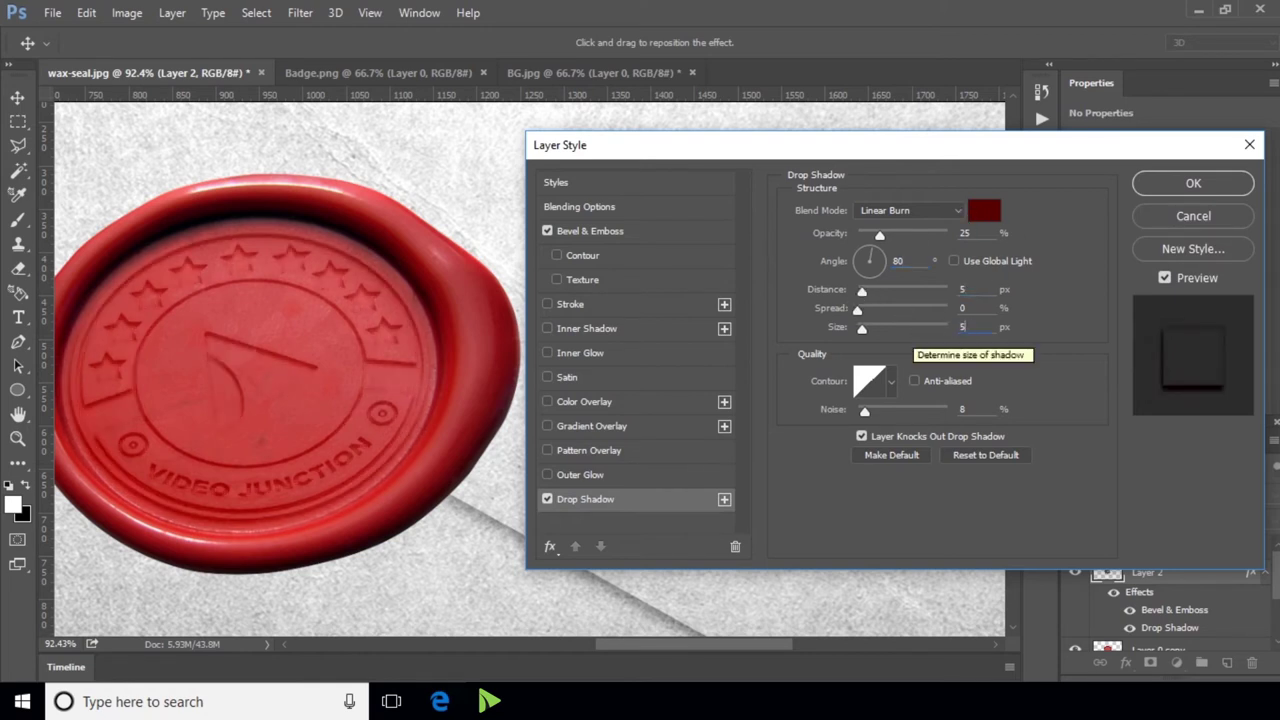
{"action": "left_click", "coordinate": [1205, 183]}
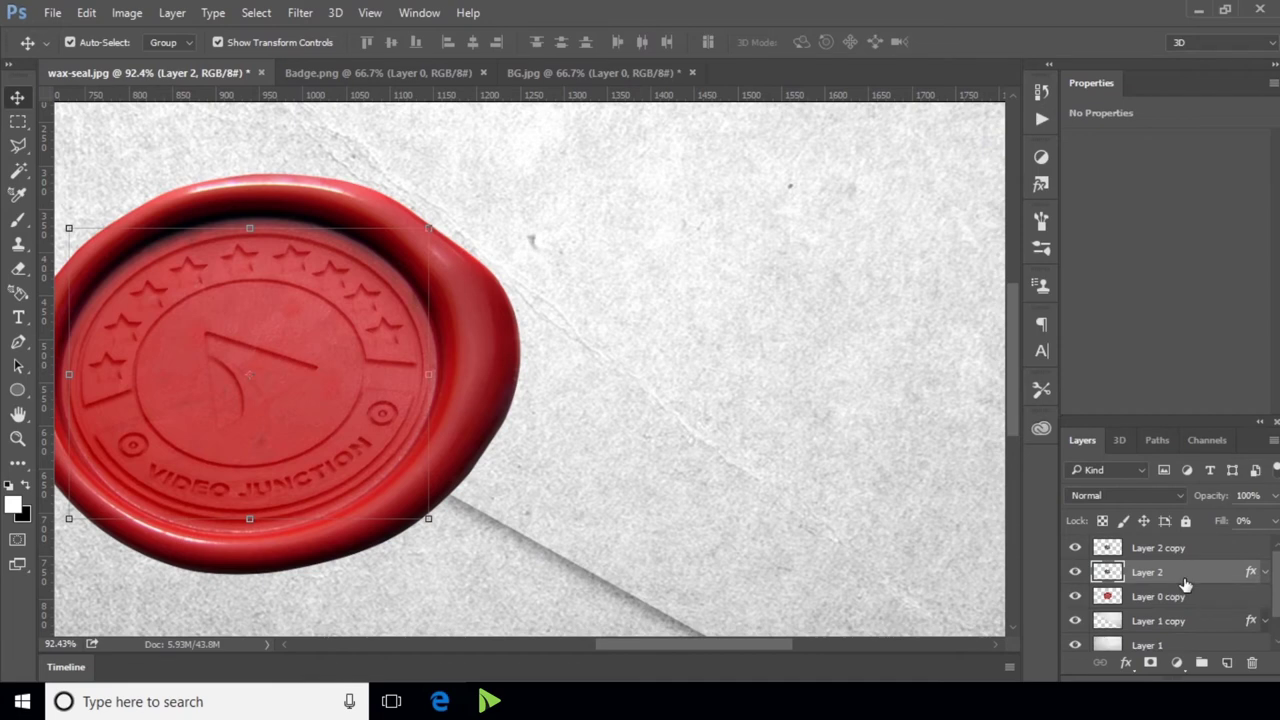
Apply a Ripple filter to Layer 2 with amount -40 at Medium size.
{"action": "left_click", "coordinate": [305, 14]}
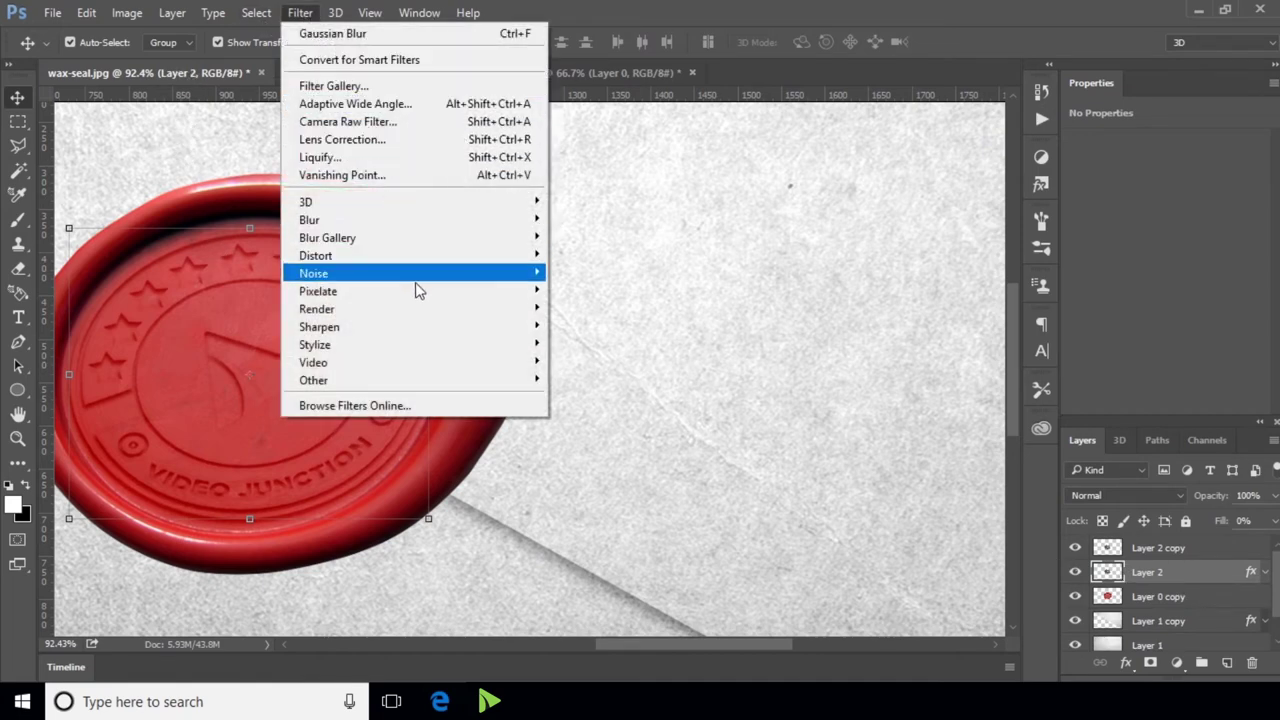
{"action": "mouse_move", "coordinate": [316, 256]}
{"action": "left_click", "coordinate": [630, 308]}
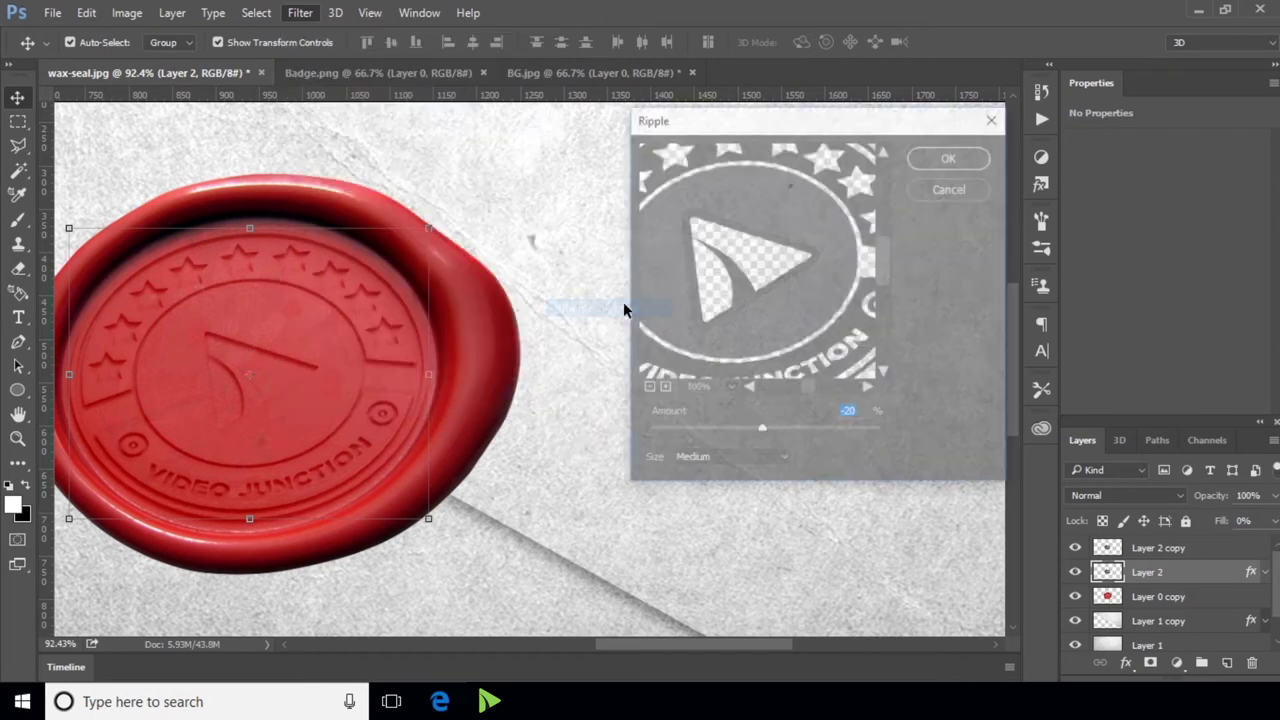
{"action": "type", "text": "-40"}
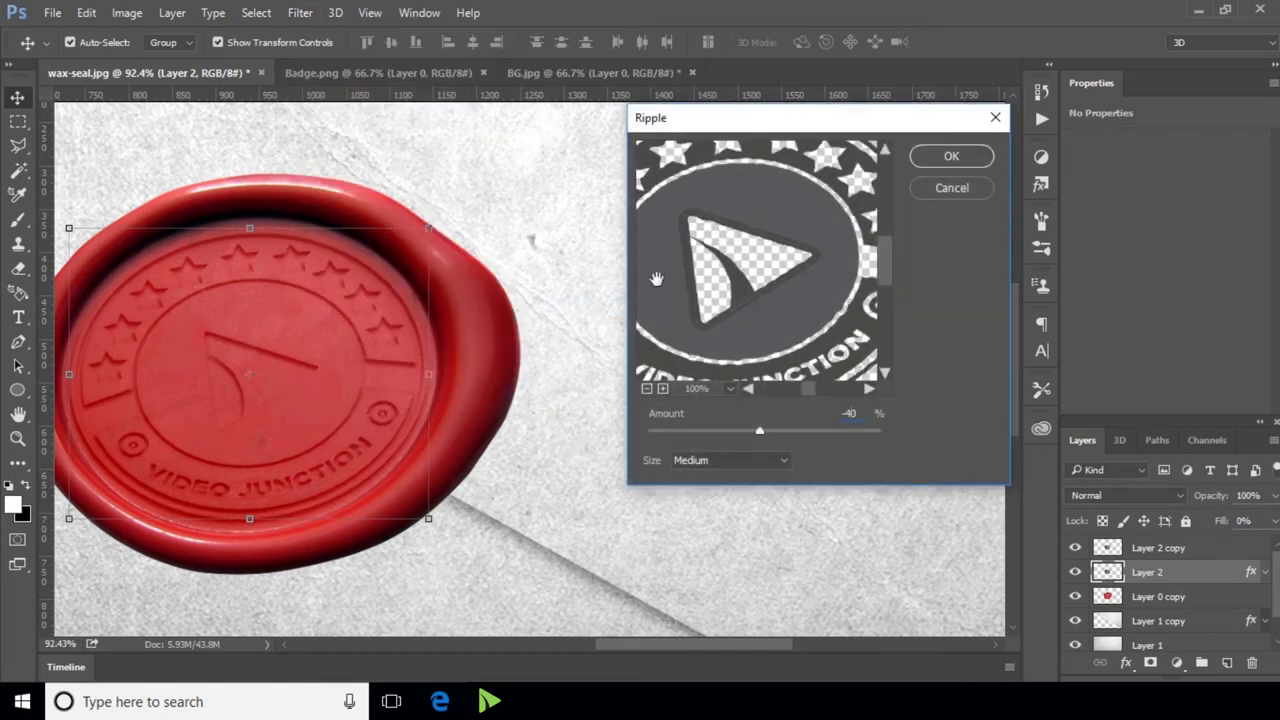
{"action": "left_click", "coordinate": [948, 160]}
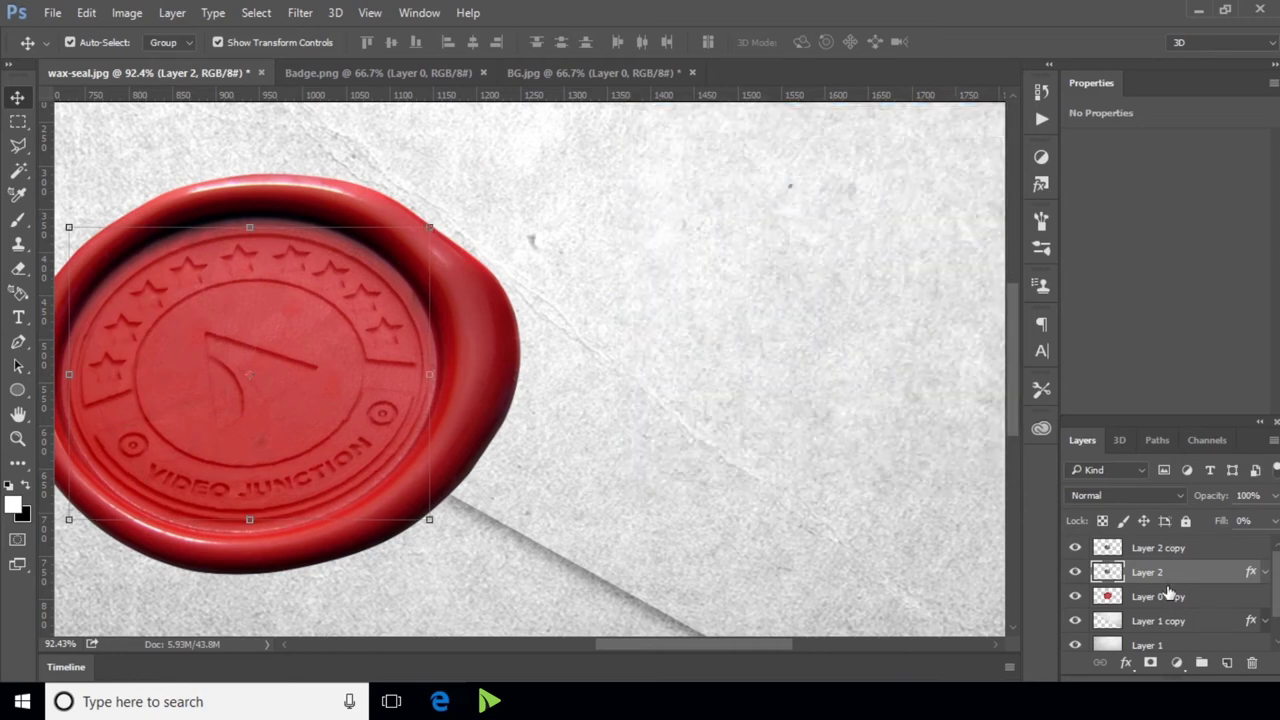
Soften Layer 2 with a 0.5 pixel Gaussian Blur.
{"action": "left_click", "coordinate": [300, 13]}
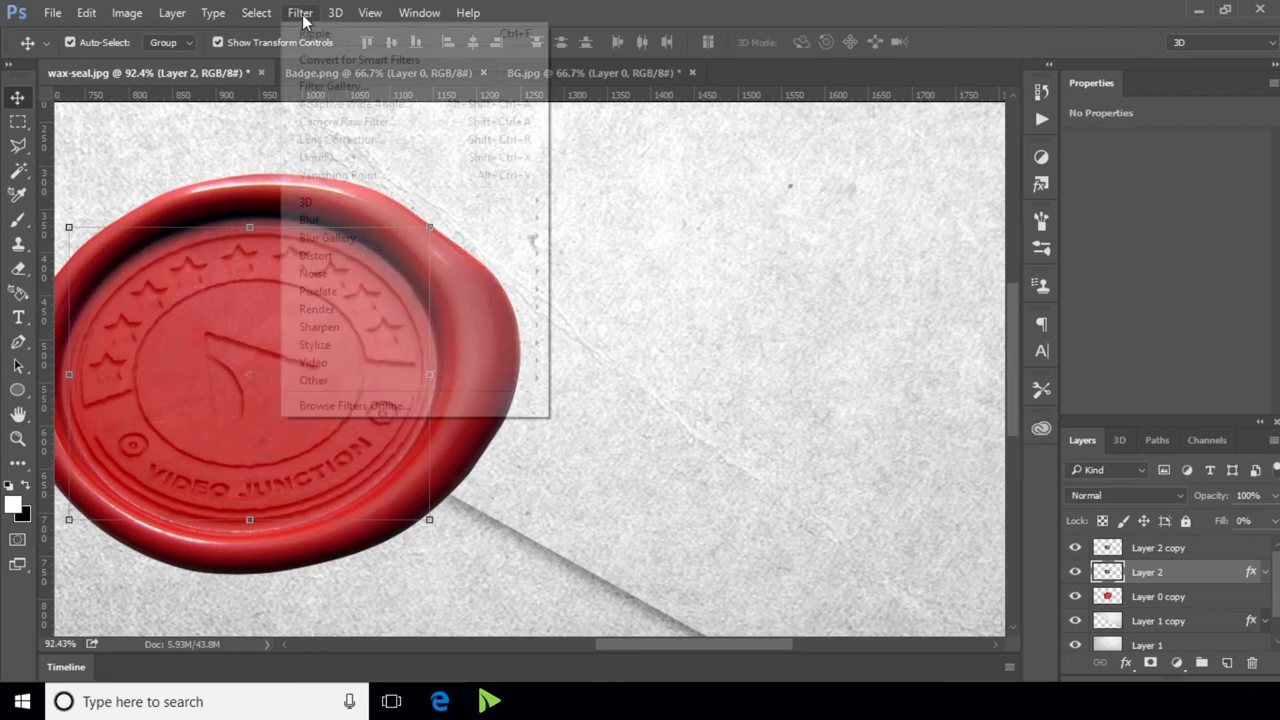
{"action": "mouse_move", "coordinate": [310, 220]}
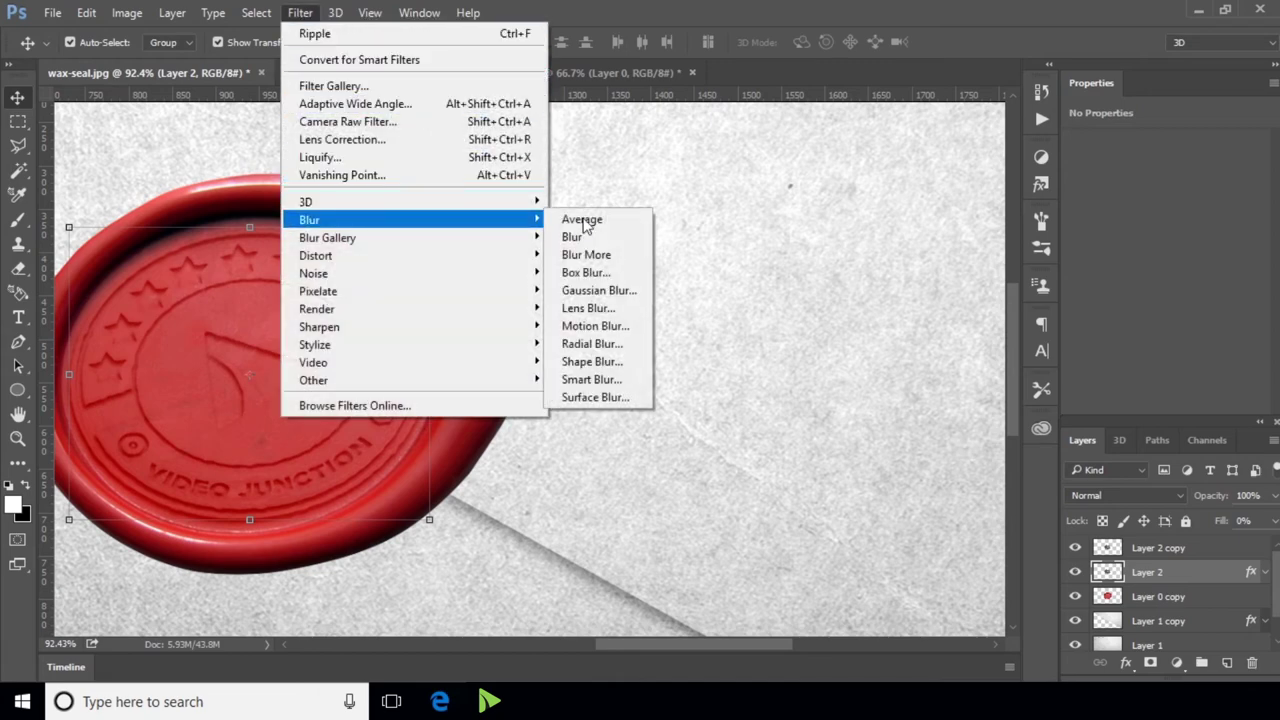
{"action": "left_click", "coordinate": [624, 288]}
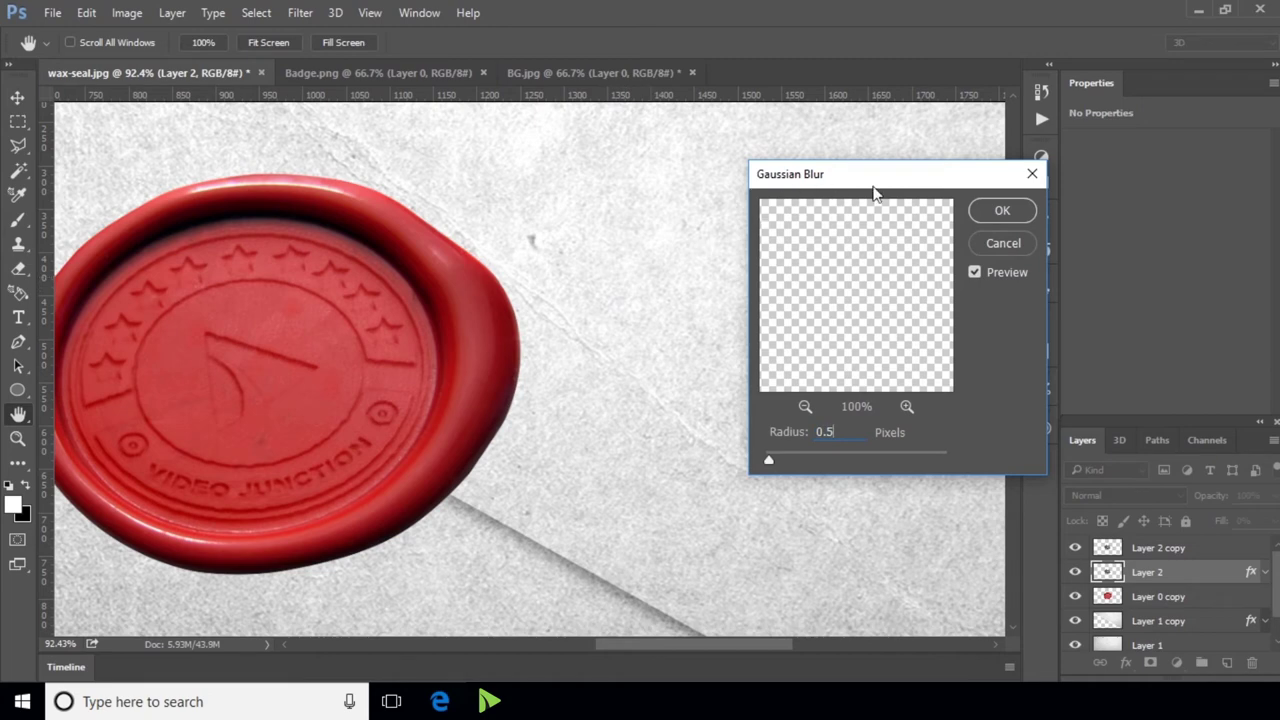
{"action": "left_click", "coordinate": [1010, 214]}
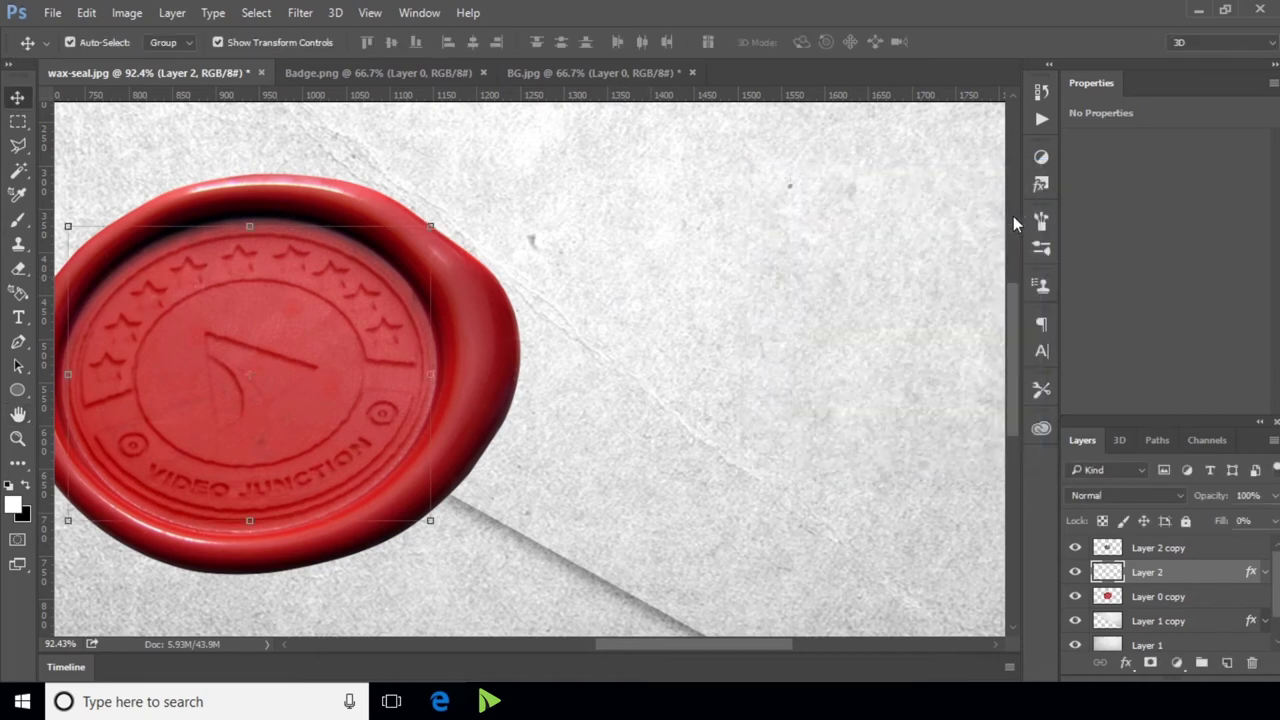
{"action": "left_click", "coordinate": [1190, 550]}
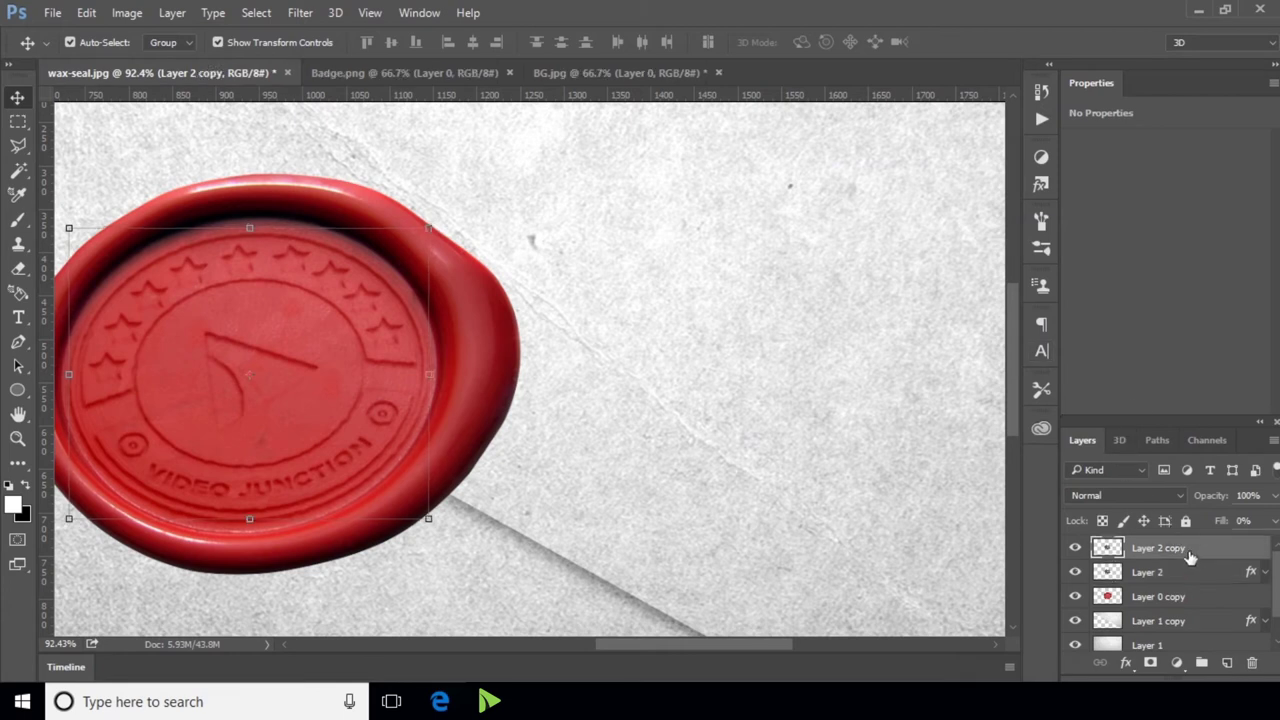
Add a Bevel & Emboss to Layer 2 copy: depth 50, size 10, soften 2, angle 90, altitude 60.
{"action": "left_click", "coordinate": [1125, 664]}
{"action": "left_click", "coordinate": [1195, 461]}
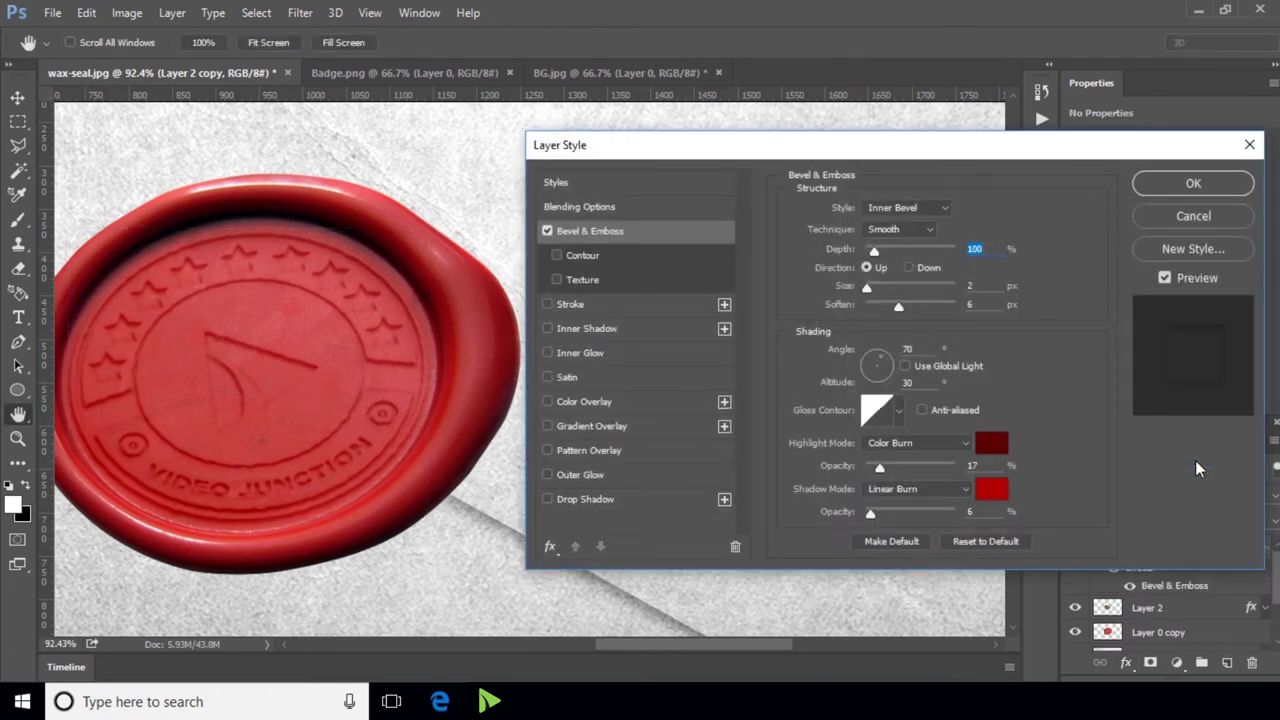
{"action": "type", "text": "50"}
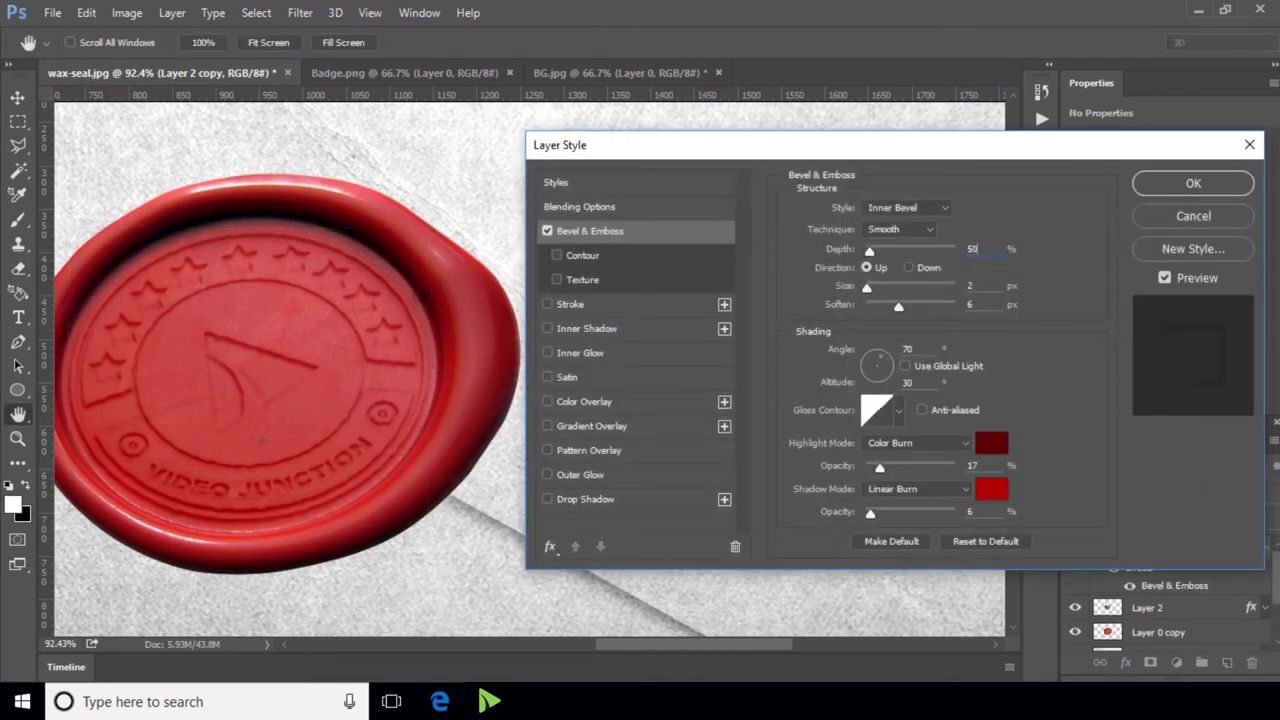
{"action": "left_click", "coordinate": [979, 286]}
{"action": "type", "text": "10"}
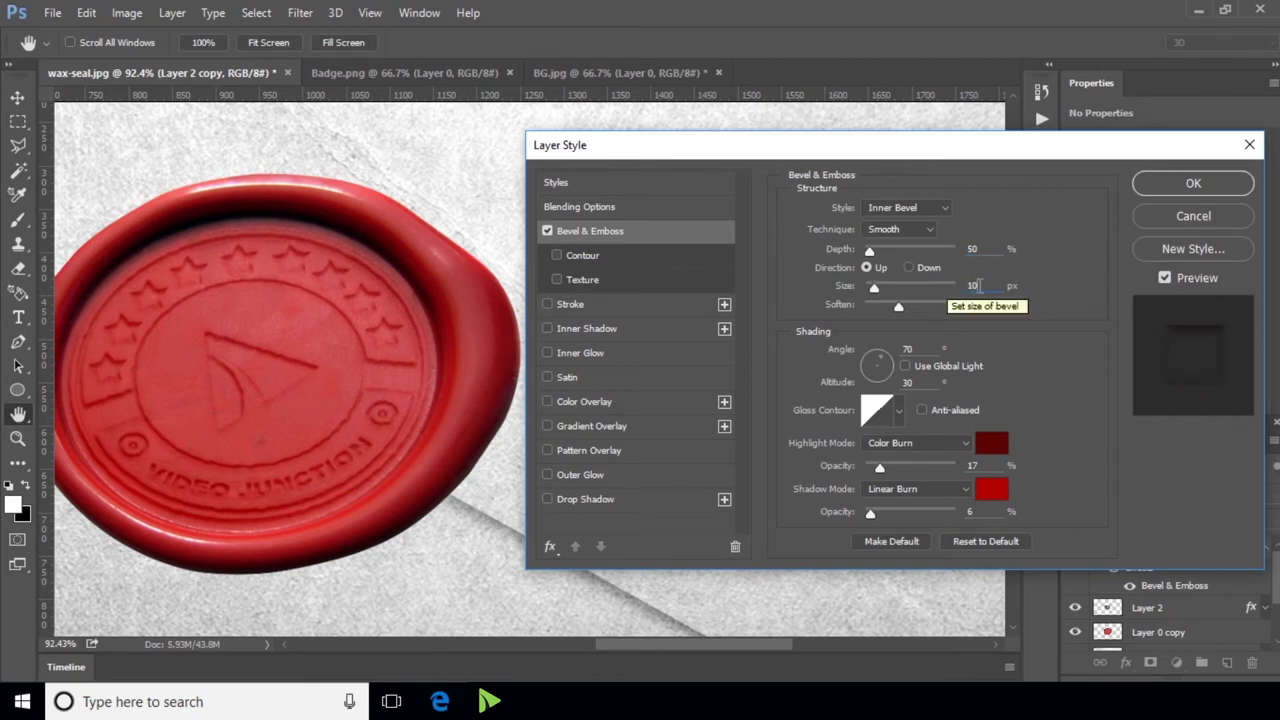
{"action": "left_click", "coordinate": [993, 303]}
{"action": "type", "text": "2"}
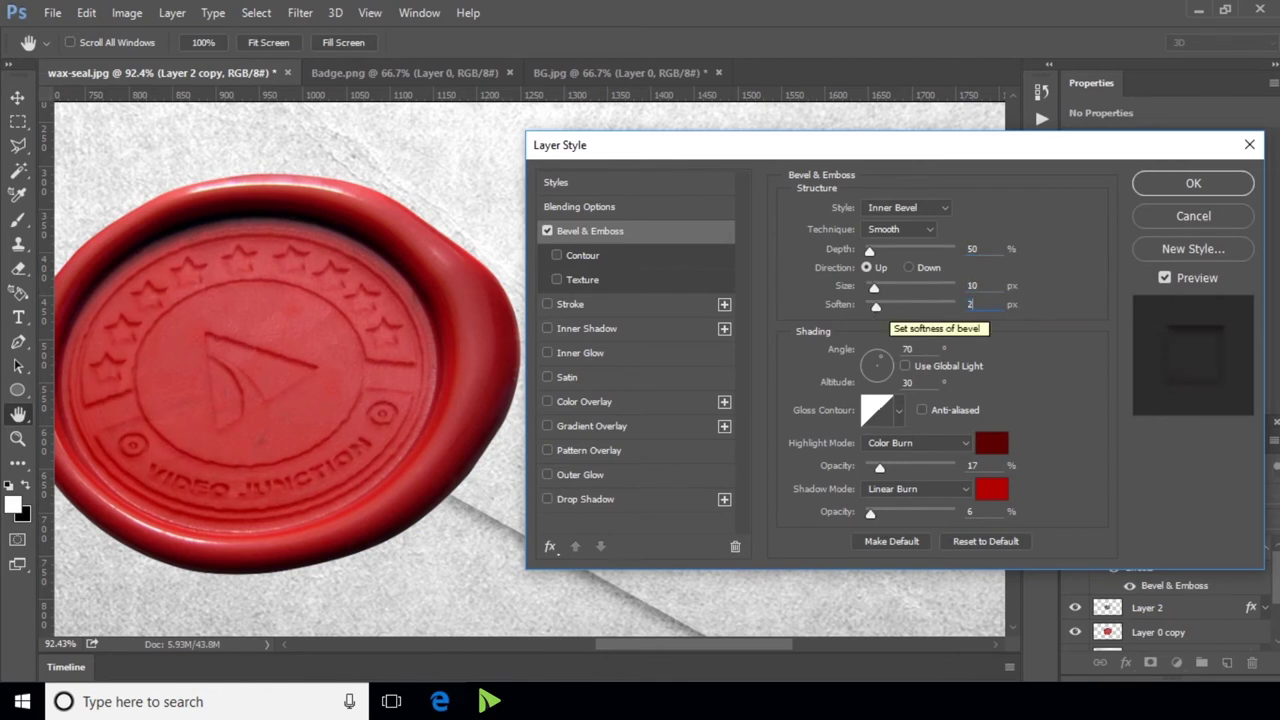
{"action": "type", "text": "90"}
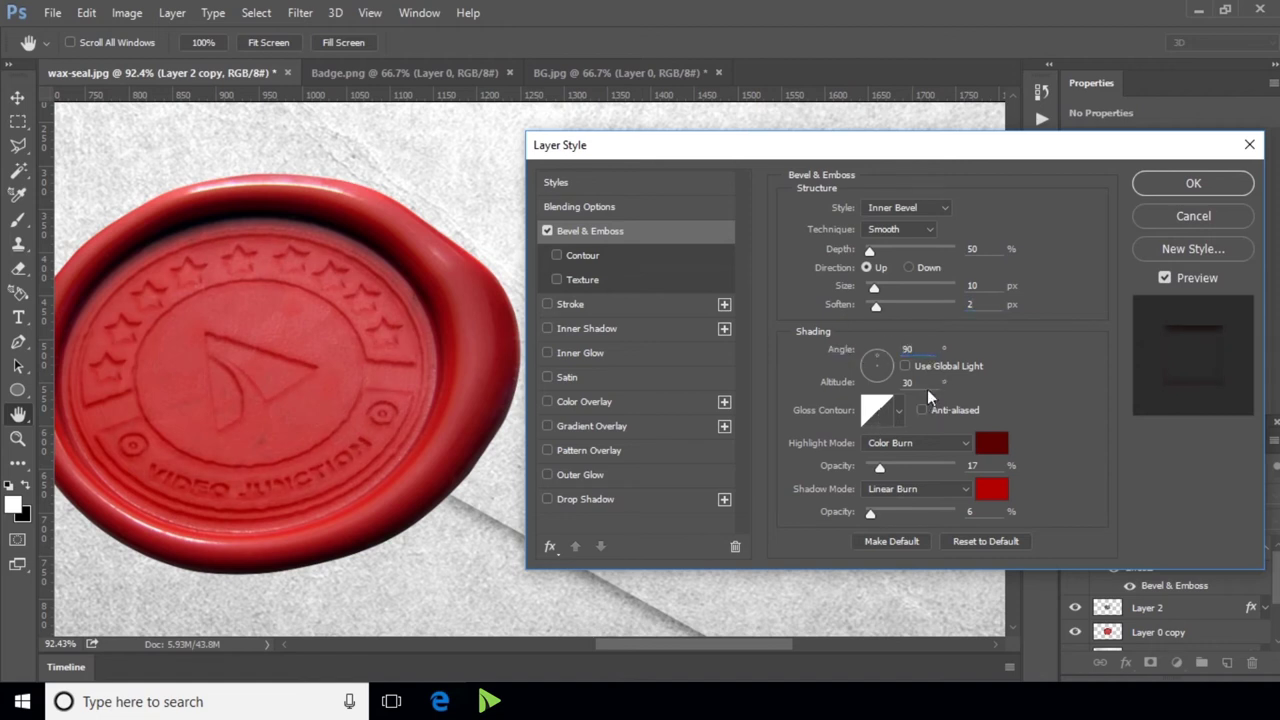
{"action": "type", "text": "60"}
Make the bevel highlight pure white in Linear Dodge (Add) mode.
{"action": "left_click", "coordinate": [1003, 447]}
{"action": "left_click_drag", "start_coordinate": [877, 409], "coordinate": [673, 197]}
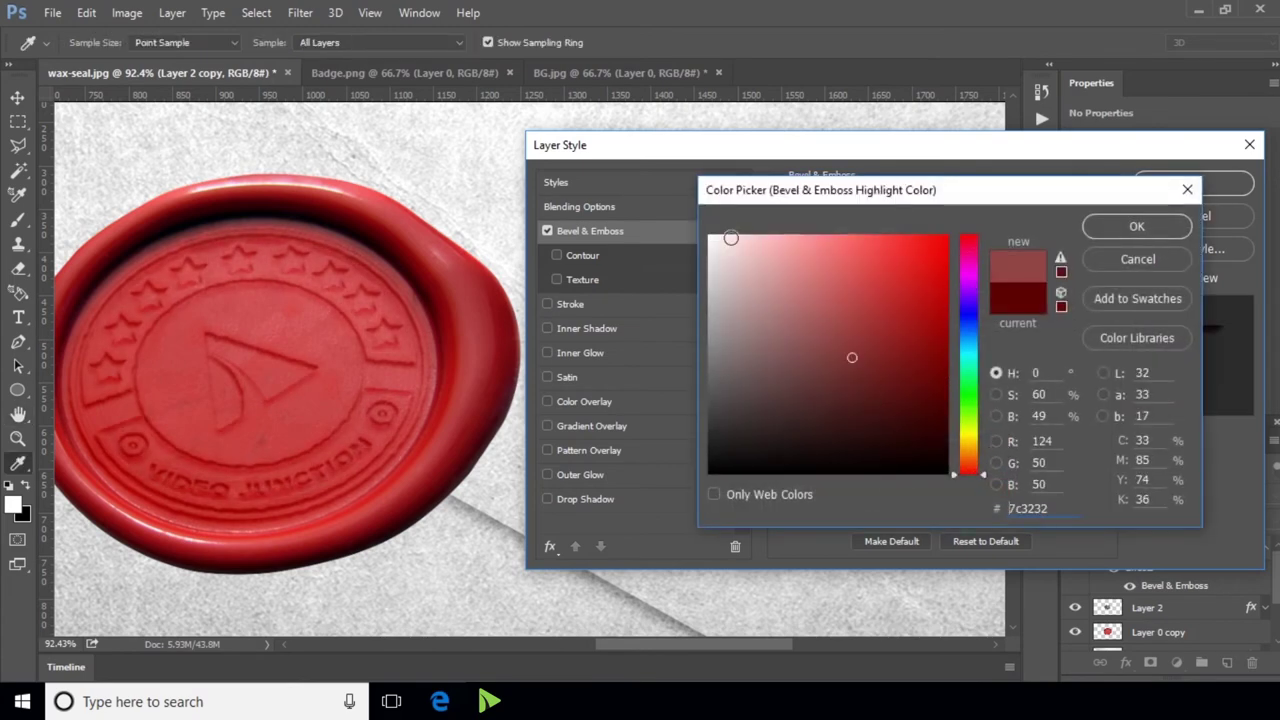
{"action": "left_click", "coordinate": [1107, 228]}
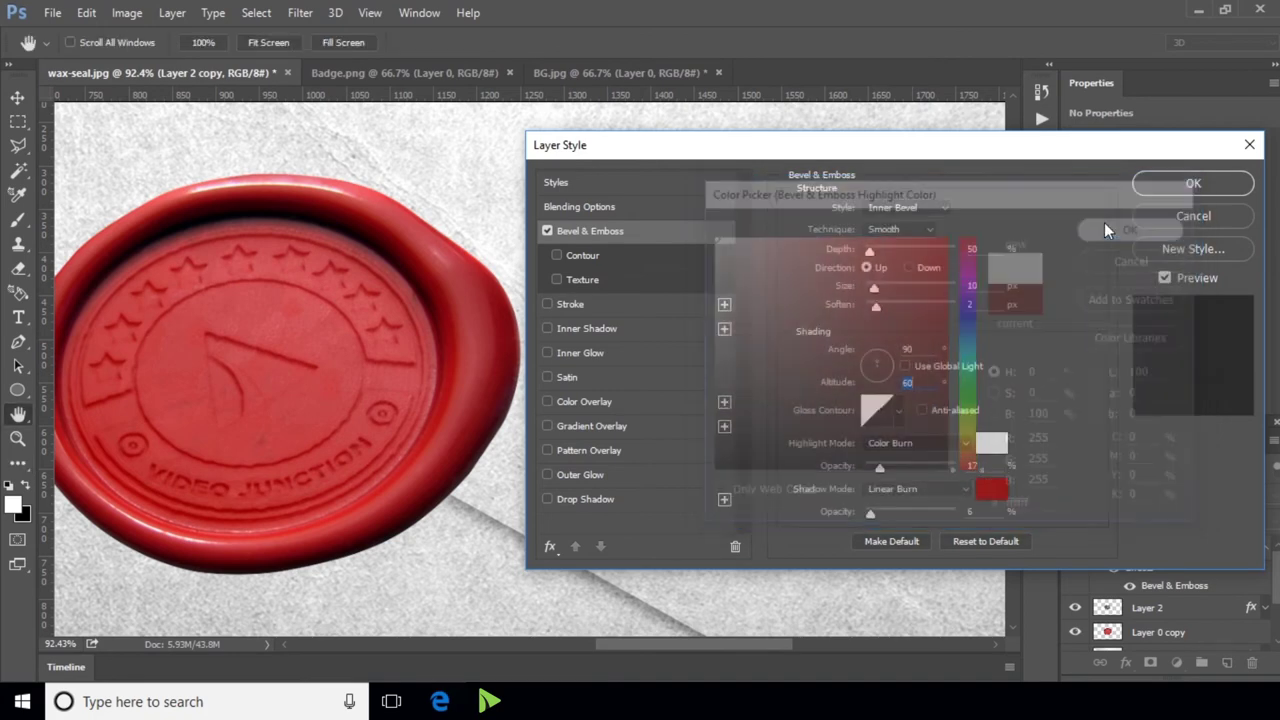
{"action": "left_click", "coordinate": [949, 442]}
{"action": "left_click", "coordinate": [911, 210]}
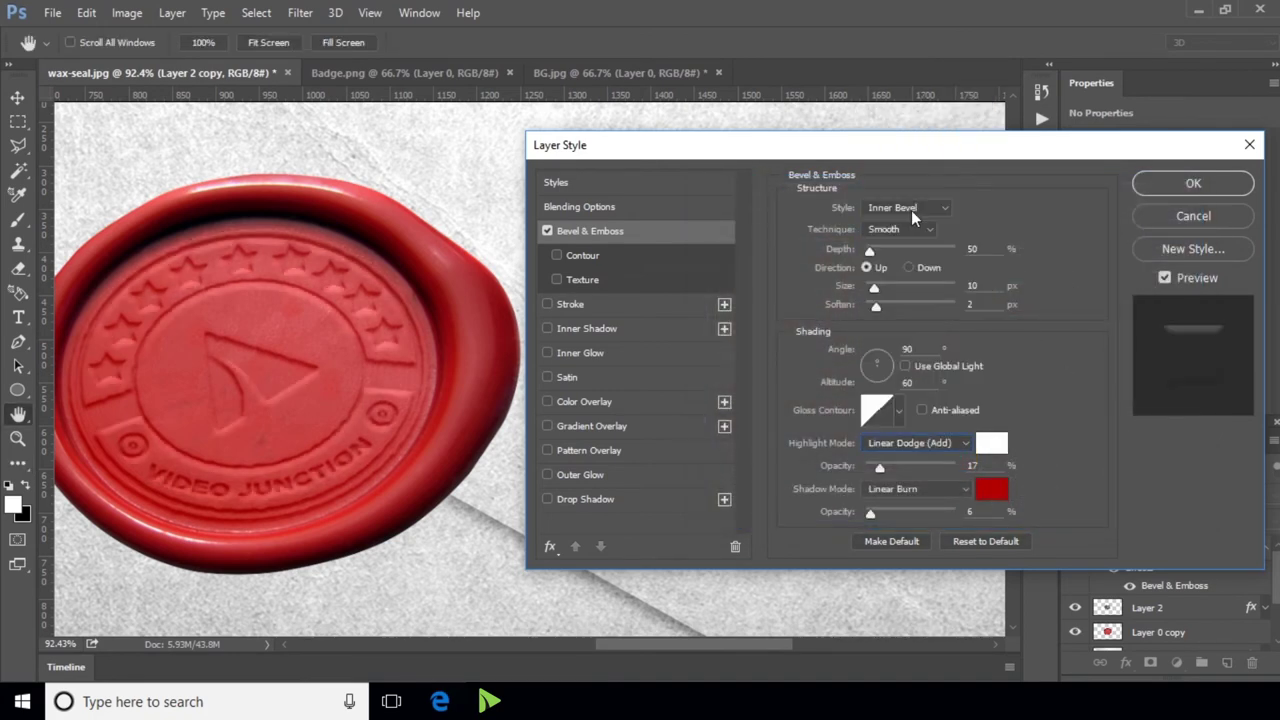
Make the bevel shadow black (000000) in Multiply mode.
{"action": "left_click", "coordinate": [998, 492]}
{"action": "type", "text": "000000"}
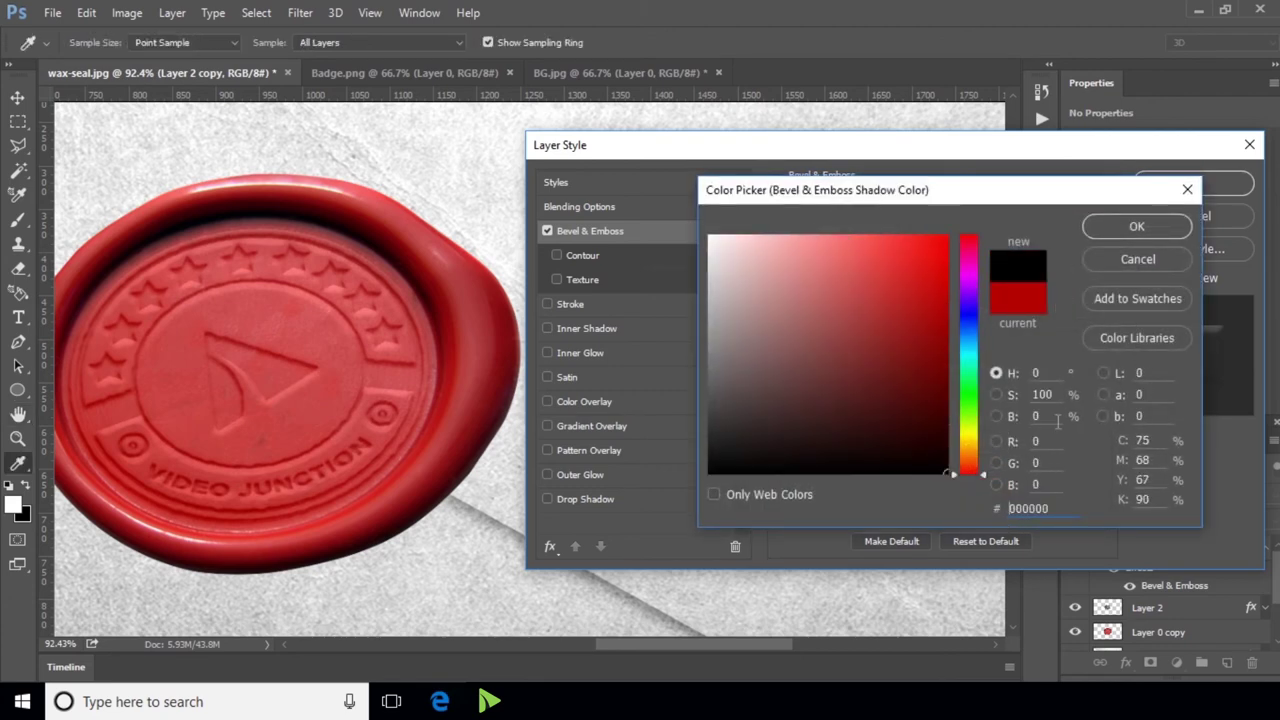
{"action": "left_click", "coordinate": [1108, 232]}
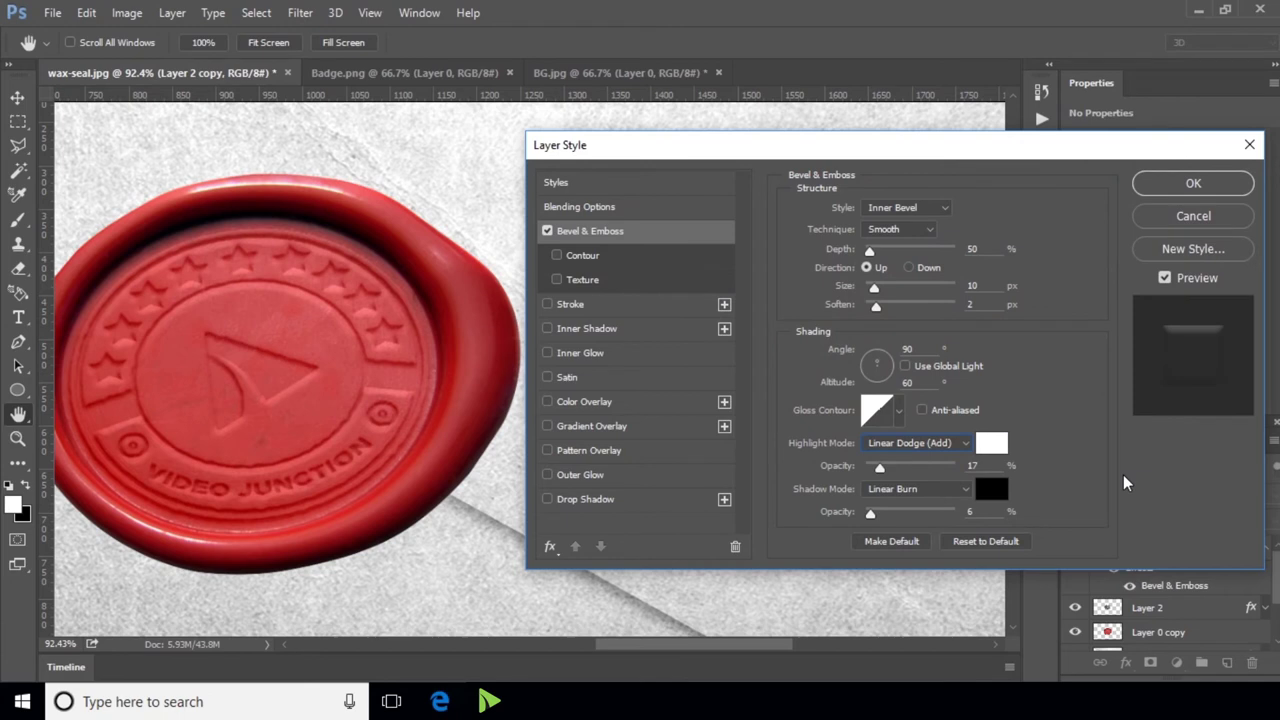
{"action": "left_click", "coordinate": [951, 497]}
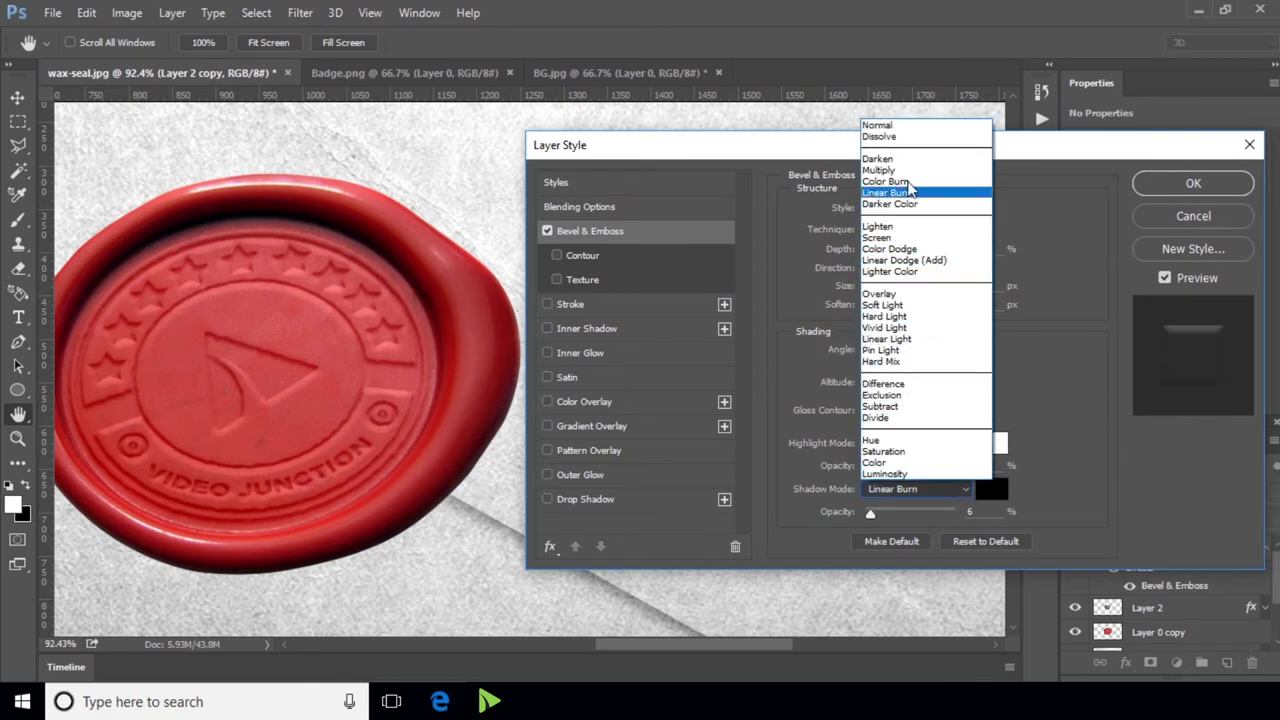
{"action": "left_click", "coordinate": [880, 170]}
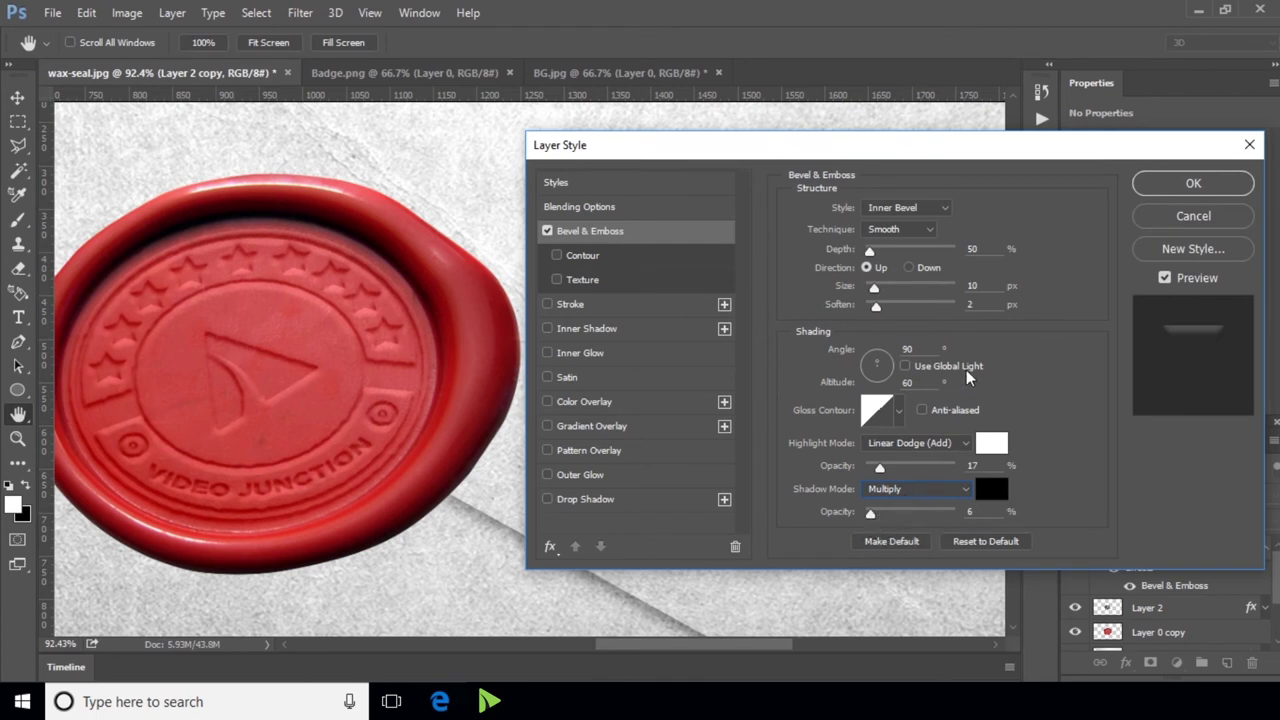
{"action": "left_click", "coordinate": [884, 416]}
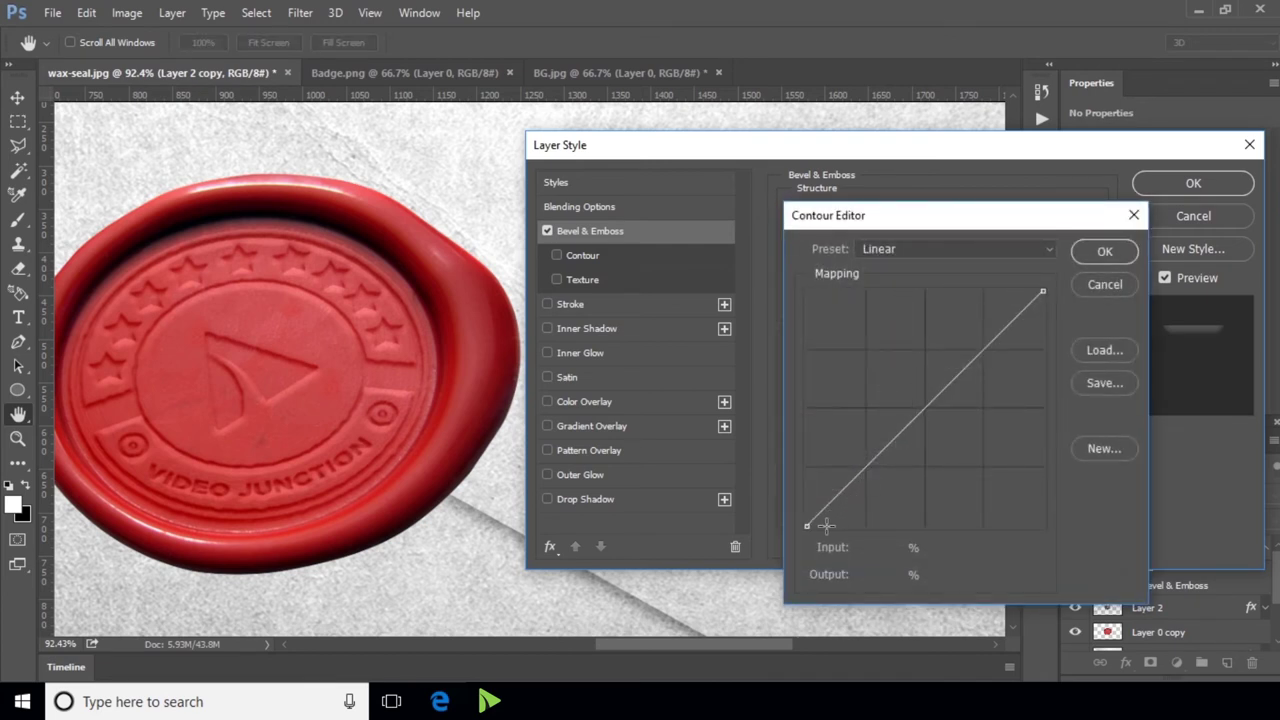
Shape the gloss contour into a U: both ends at 100, midpoint dipped to about 50/75.
{"action": "mouse_move", "coordinate": [808, 525]}
{"action": "left_mouse_down"}
{"action": "mouse_move", "coordinate": [811, 346]}
{"action": "mouse_move", "coordinate": [797, 289]}
{"action": "mouse_move", "coordinate": [817, 345]}
{"action": "left_mouse_up"}
{"action": "left_click_drag", "start_coordinate": [919, 329], "coordinate": [921, 346]}
{"action": "mouse_move", "coordinate": [819, 347]}
{"action": "left_mouse_down"}
{"action": "mouse_move", "coordinate": [807, 300]}
{"action": "mouse_move", "coordinate": [797, 306]}
{"action": "left_mouse_up"}
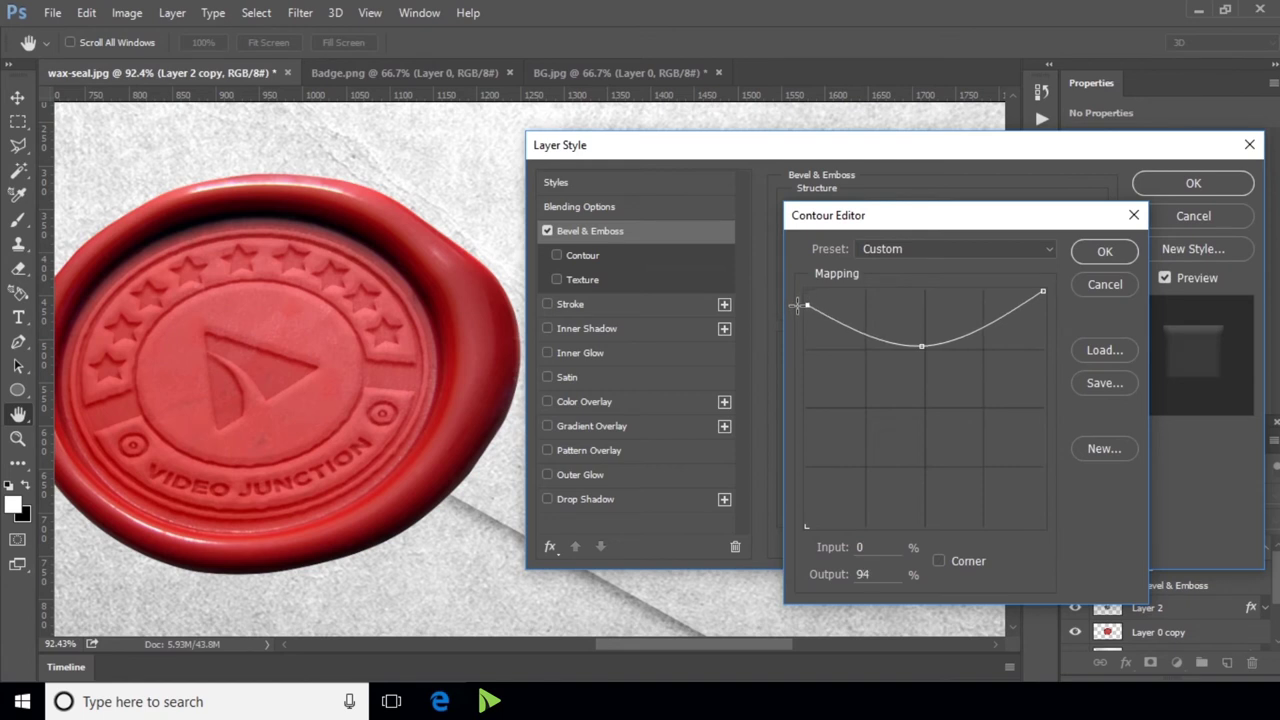
{"action": "mouse_move", "coordinate": [919, 349]}
{"action": "left_mouse_down"}
{"action": "mouse_move", "coordinate": [924, 442]}
{"action": "mouse_move", "coordinate": [925, 349]}
{"action": "left_mouse_up"}
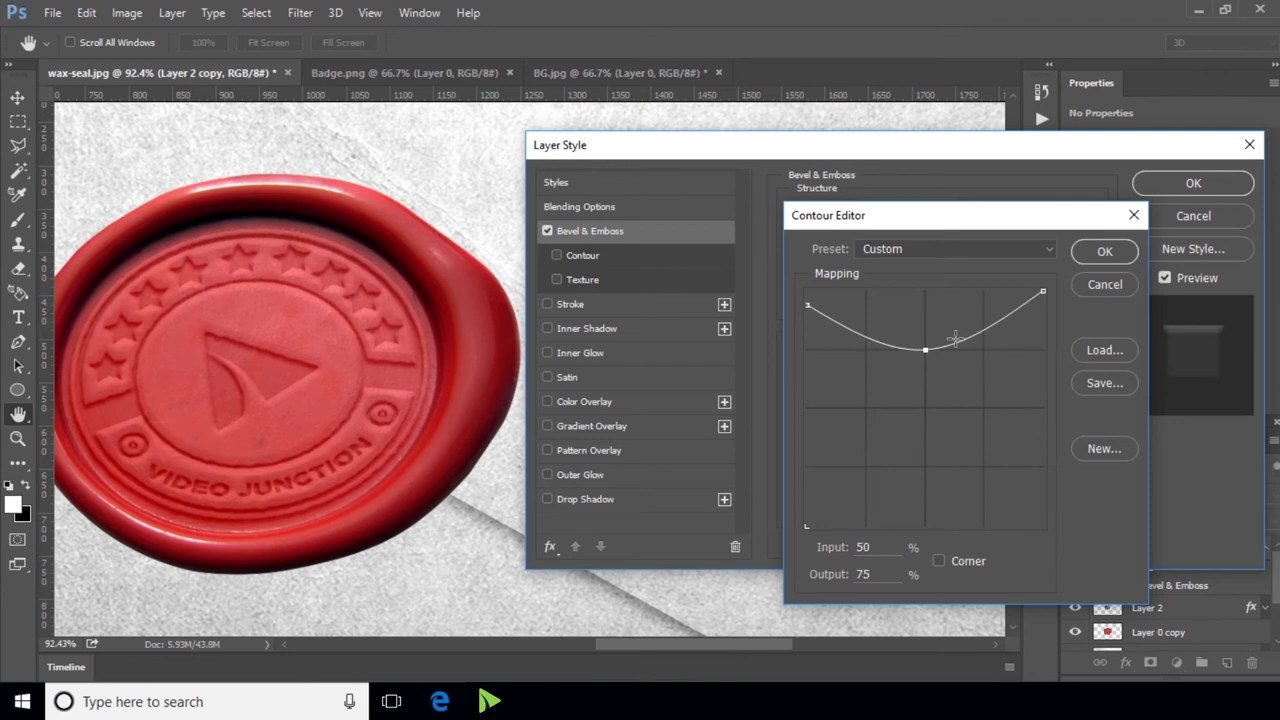
{"action": "left_click_drag", "start_coordinate": [1043, 292], "coordinate": [1046, 279]}
{"action": "mouse_move", "coordinate": [806, 304]}
{"action": "left_mouse_down"}
{"action": "mouse_move", "coordinate": [838, 290]}
{"action": "mouse_move", "coordinate": [810, 293]}
{"action": "mouse_move", "coordinate": [797, 277]}
{"action": "left_mouse_up"}
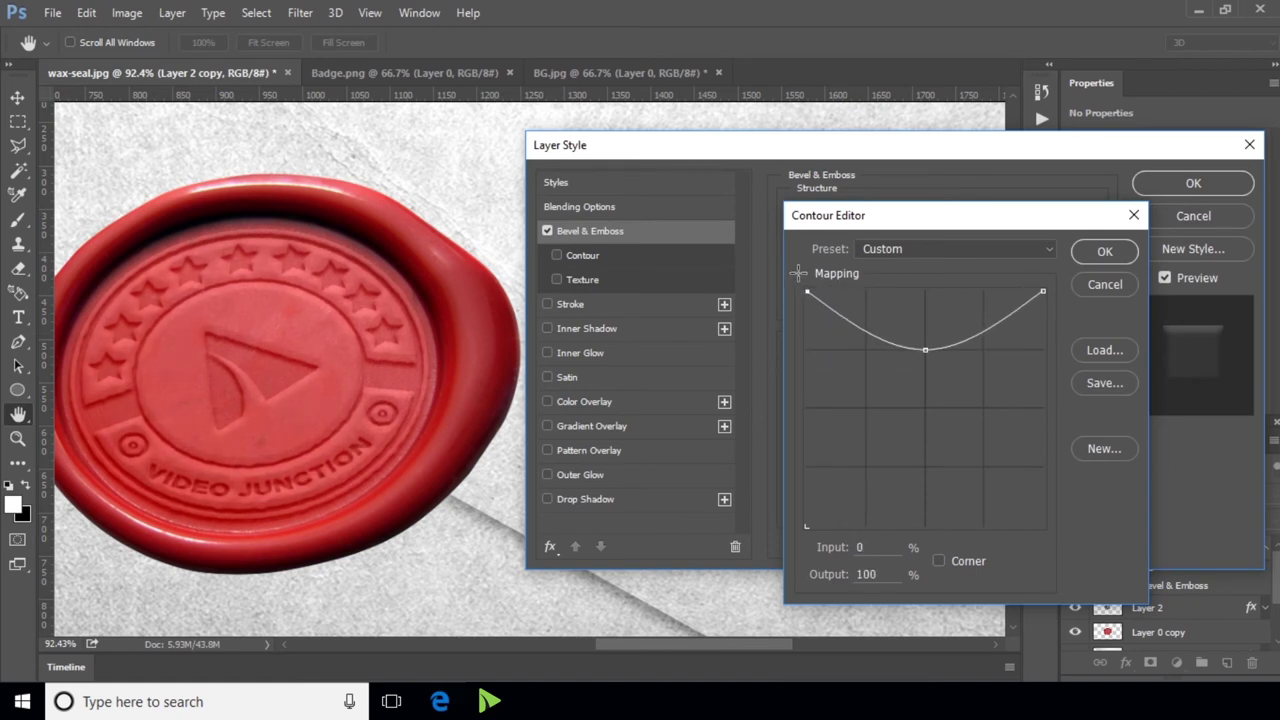
{"action": "left_click", "coordinate": [1114, 256]}
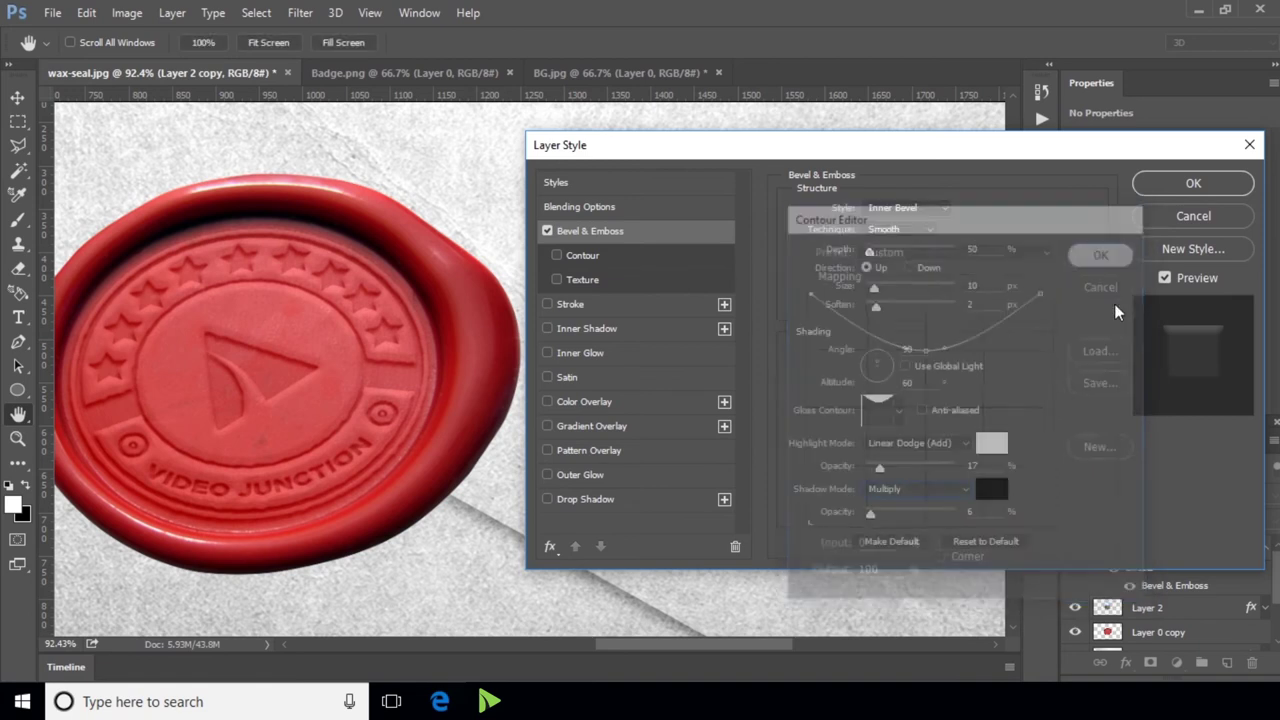
Give Layer 2 copy a dark red drop shadow: 40% opacity, distance 3, spread 10, size 6, noise 5.
{"action": "left_click", "coordinate": [671, 506]}
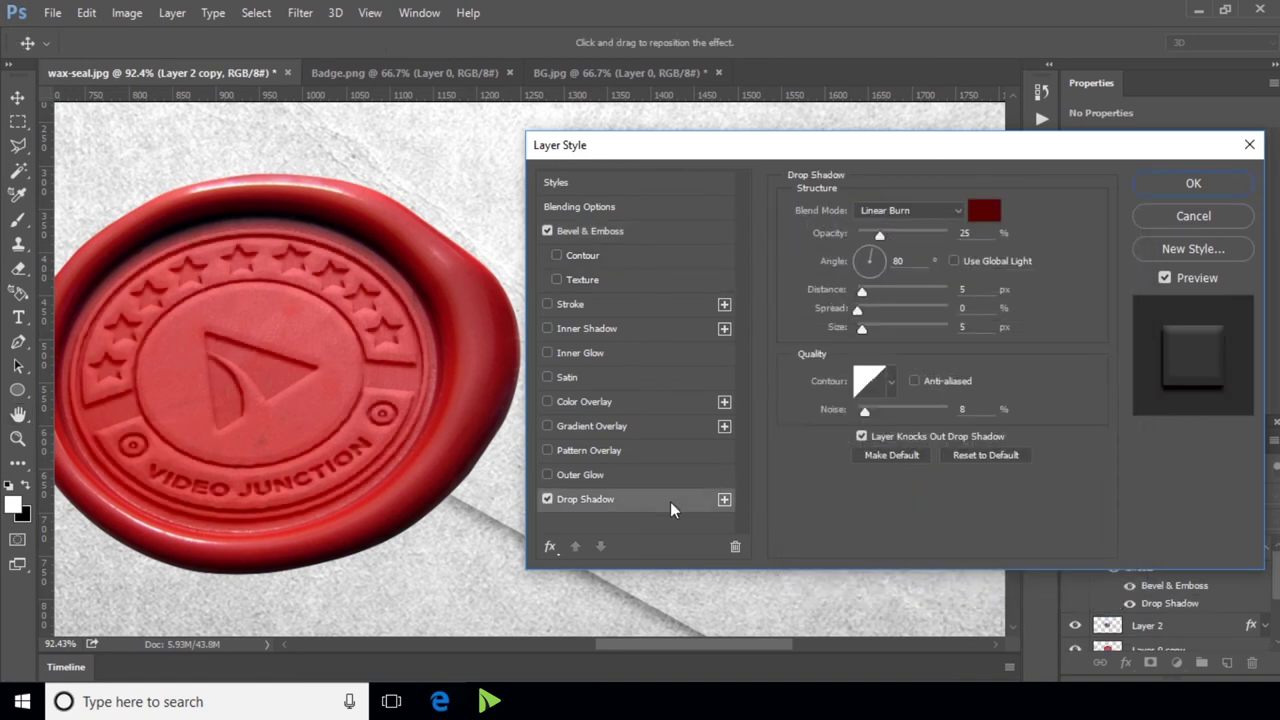
{"action": "left_click", "coordinate": [985, 212]}
{"action": "left_click_drag", "start_coordinate": [942, 397], "coordinate": [946, 387]}
{"action": "left_click", "coordinate": [1107, 226]}
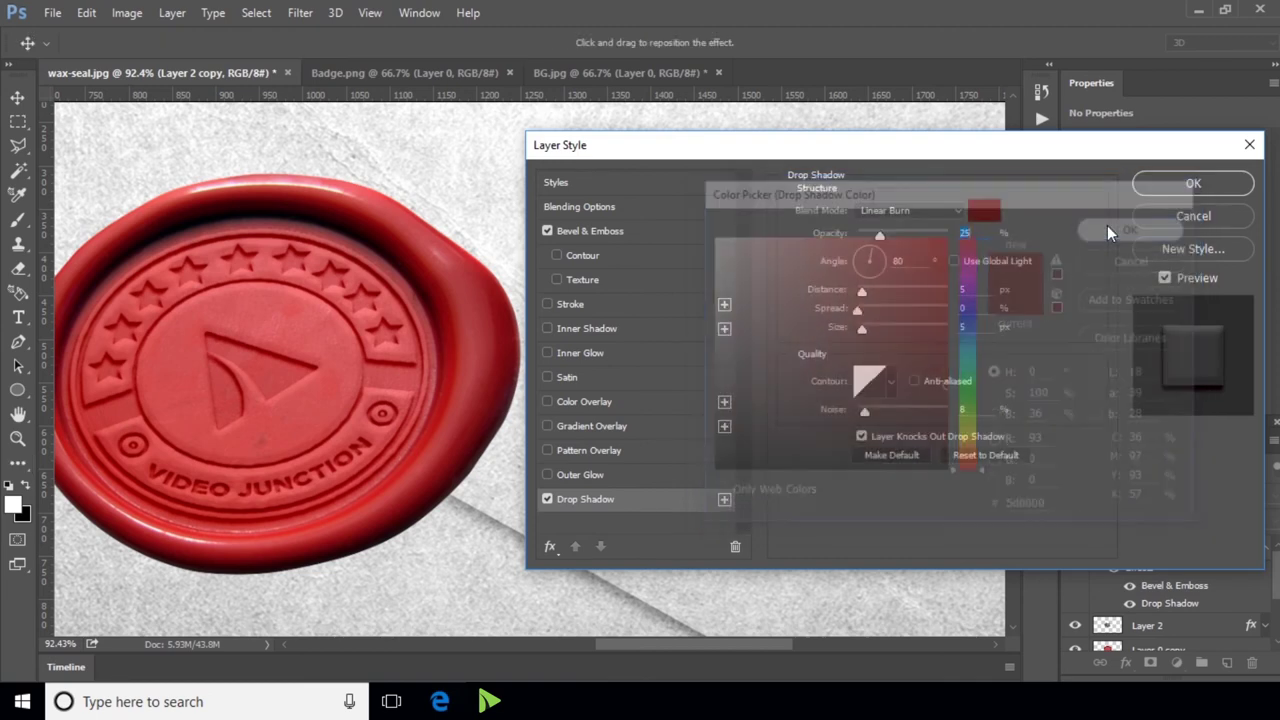
{"action": "type", "text": "40"}
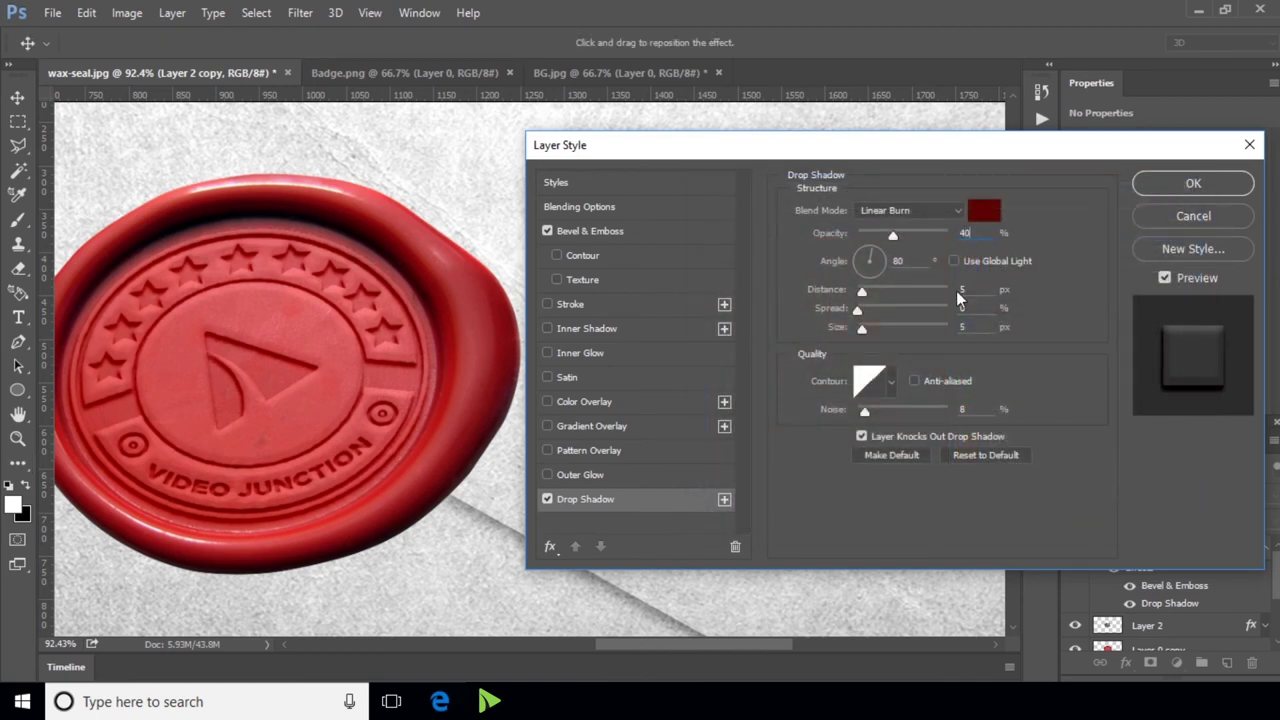
{"action": "type", "text": "3"}
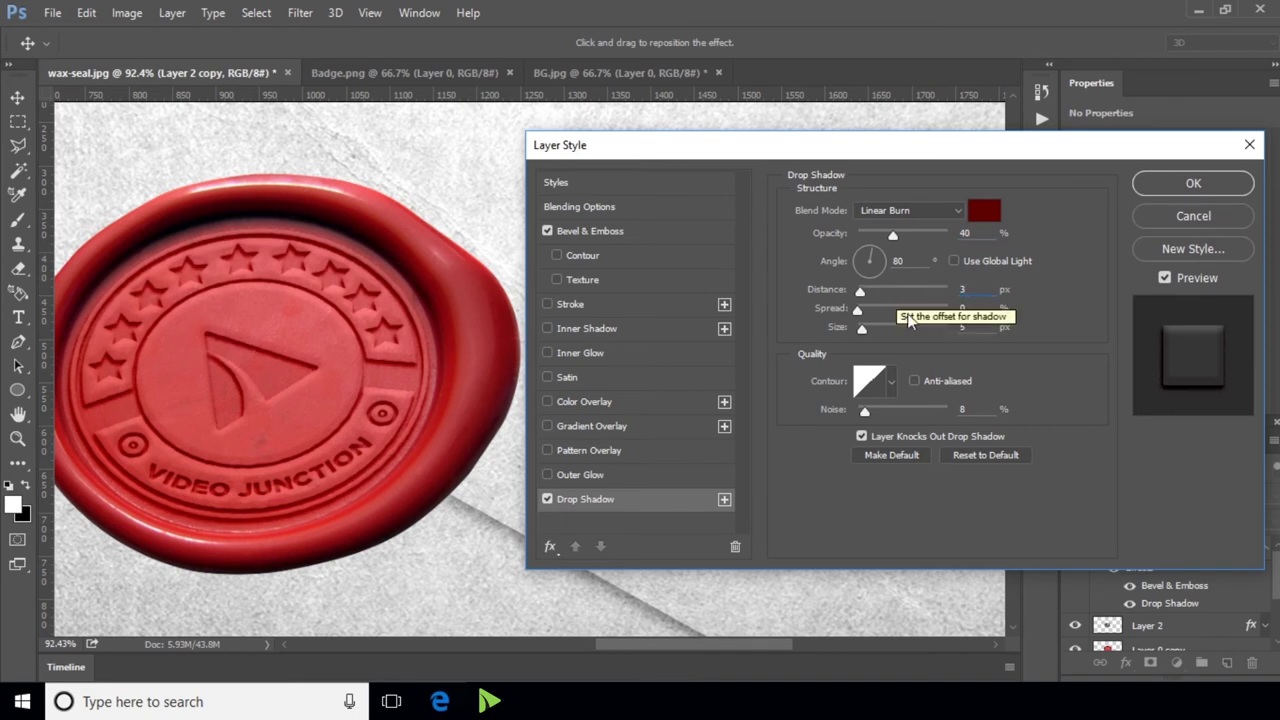
{"action": "left_click", "coordinate": [974, 308]}
{"action": "type", "text": "10"}
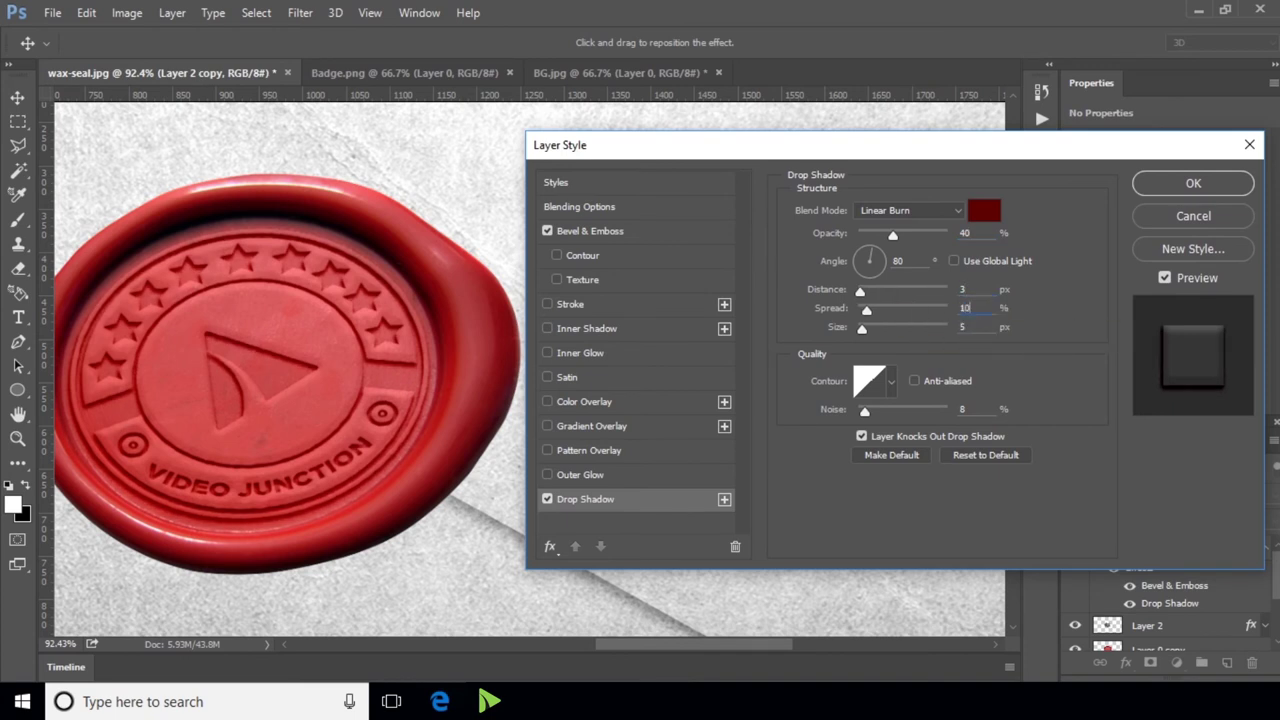
{"action": "key", "text": "Tab"}
{"action": "type", "text": "6"}
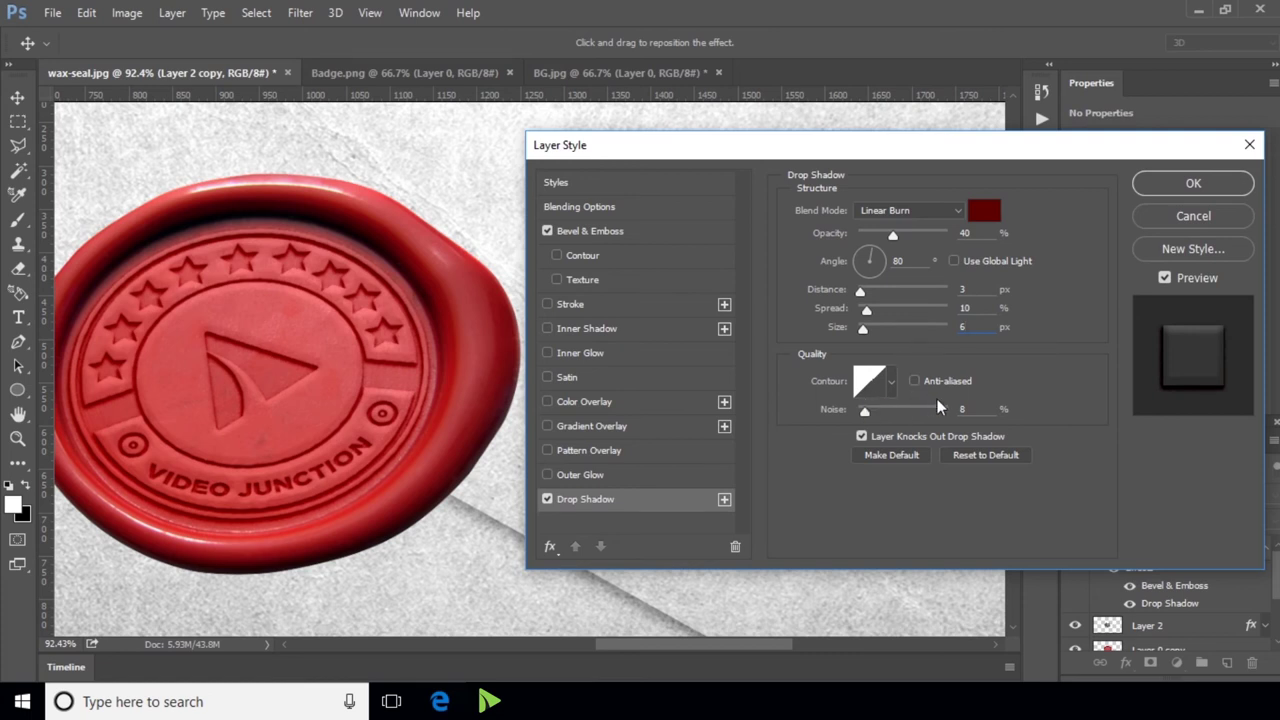
{"action": "type", "text": "5"}
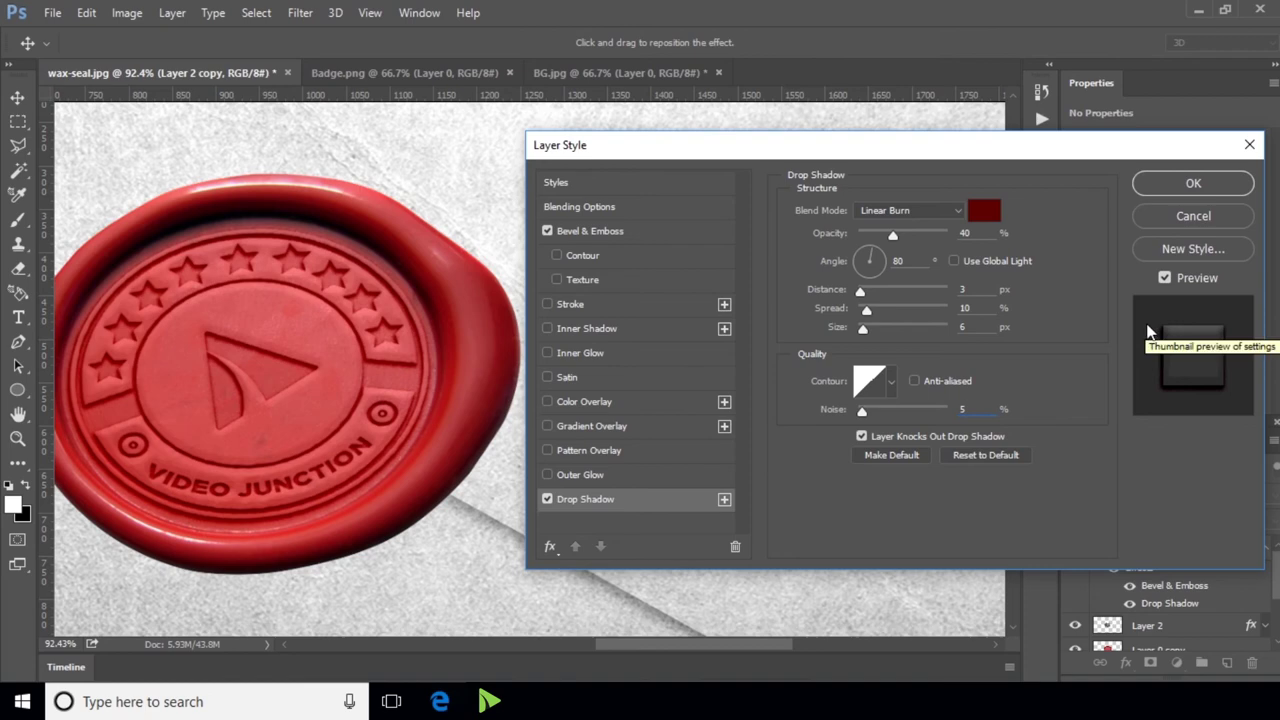
{"action": "left_click", "coordinate": [1182, 187]}
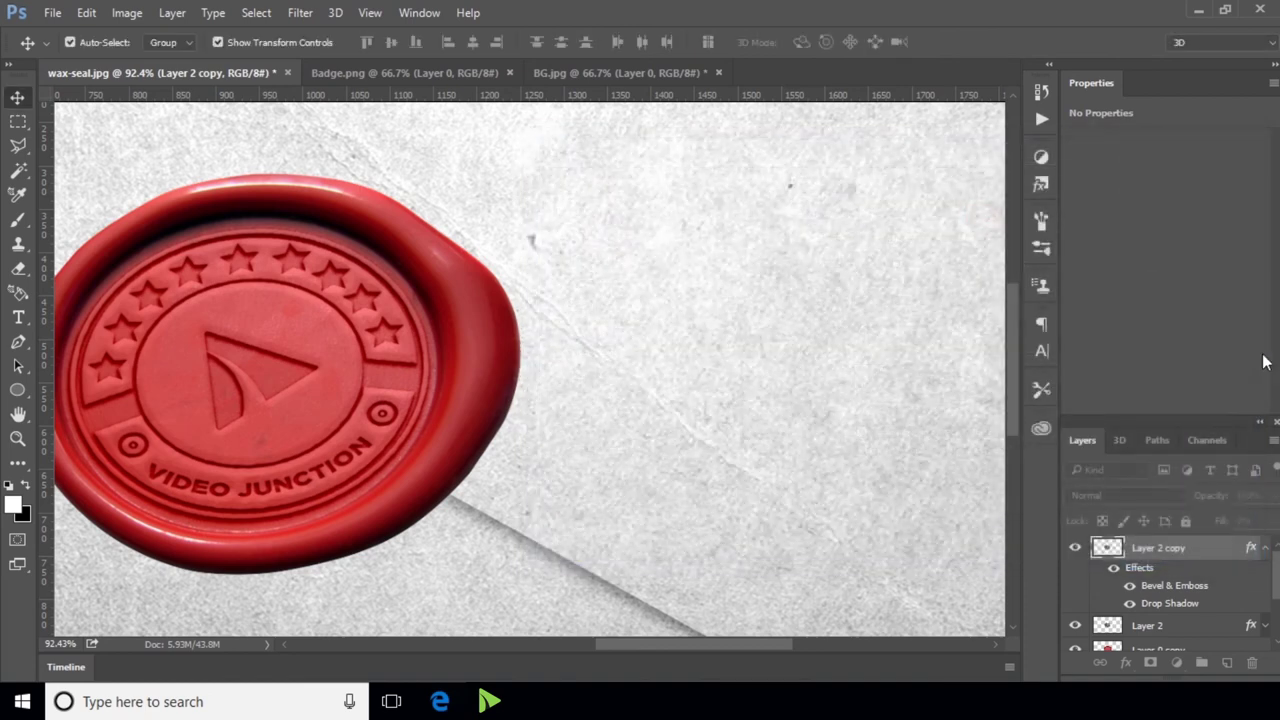
Apply a Ripple distortion with amount -20 to the badge layer.
{"action": "left_click", "coordinate": [297, 14]}
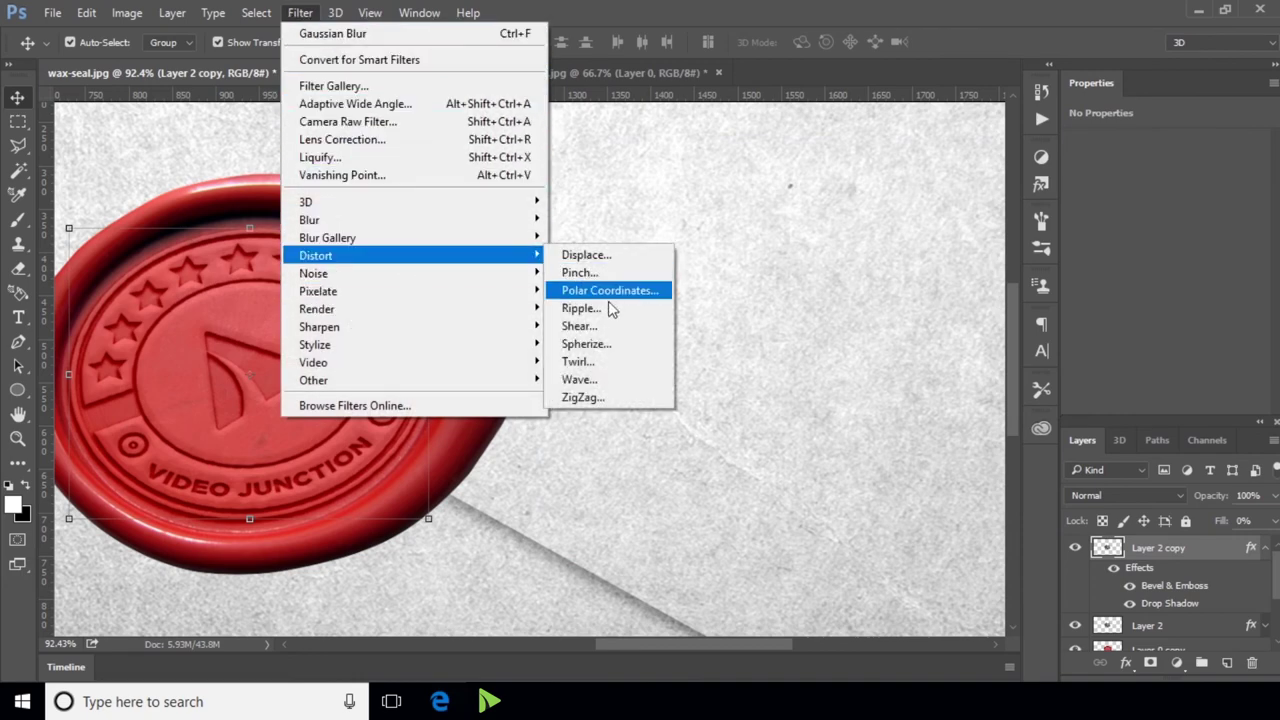
{"action": "mouse_move", "coordinate": [315, 256]}
{"action": "left_click", "coordinate": [588, 306]}
{"action": "type", "text": "-20"}
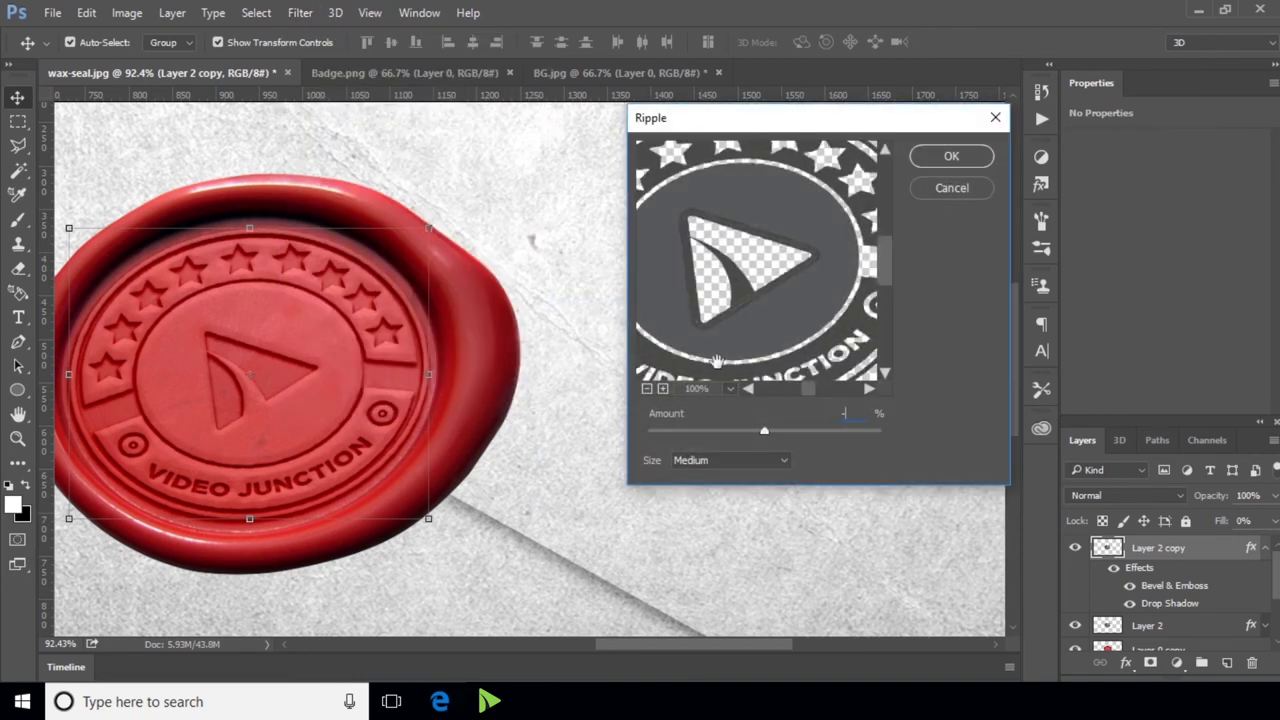
{"action": "left_click", "coordinate": [951, 156]}
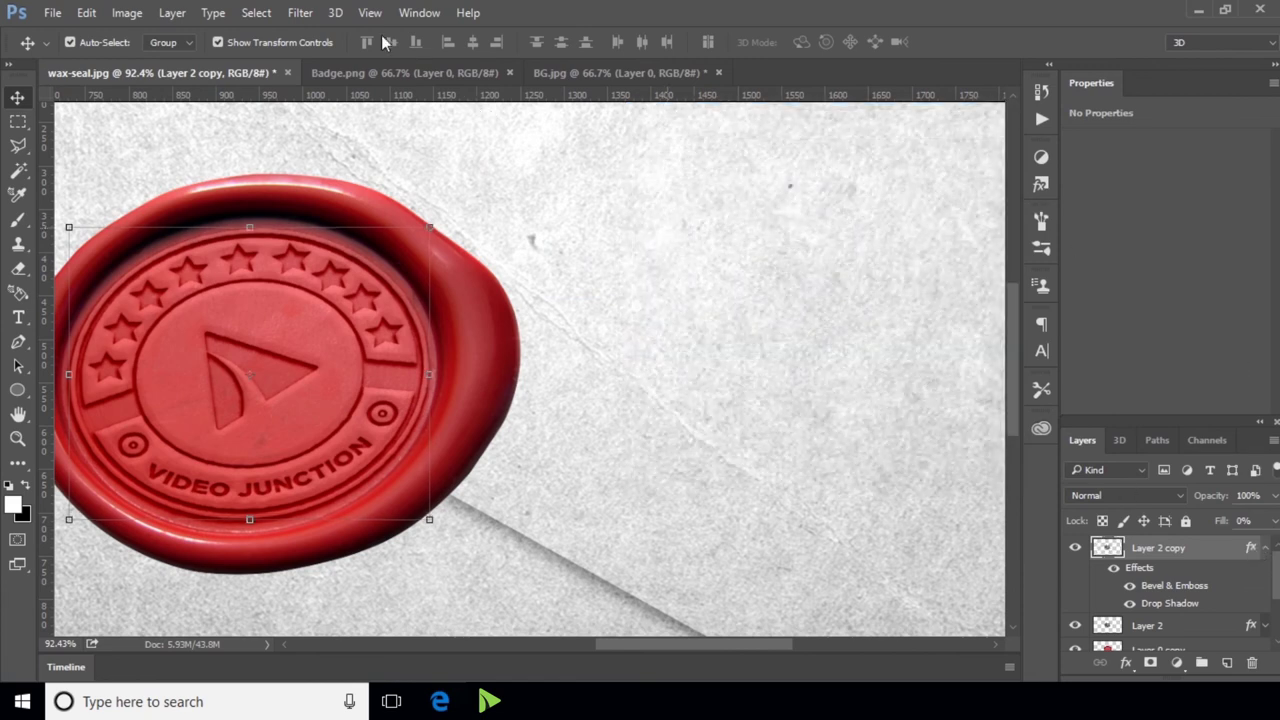
Apply a light 0.9 px Gaussian Blur to the badge layer.
{"action": "left_click", "coordinate": [300, 12]}
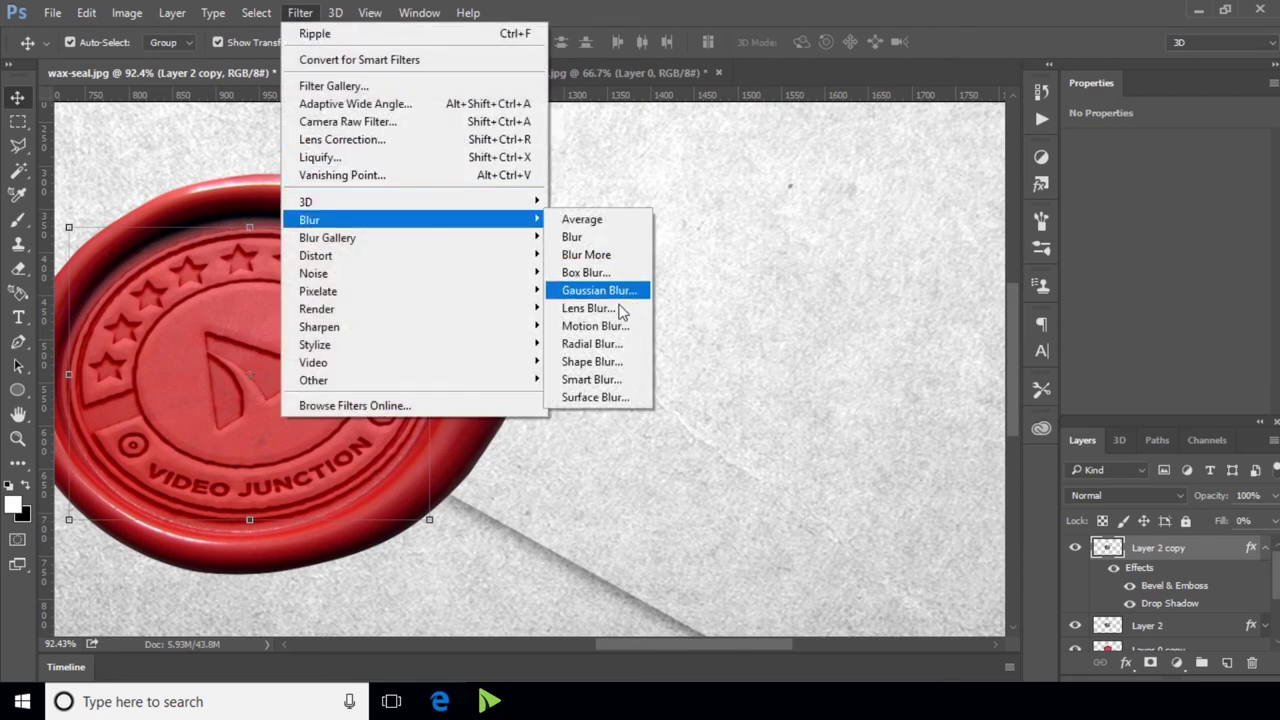
{"action": "left_click", "coordinate": [636, 292]}
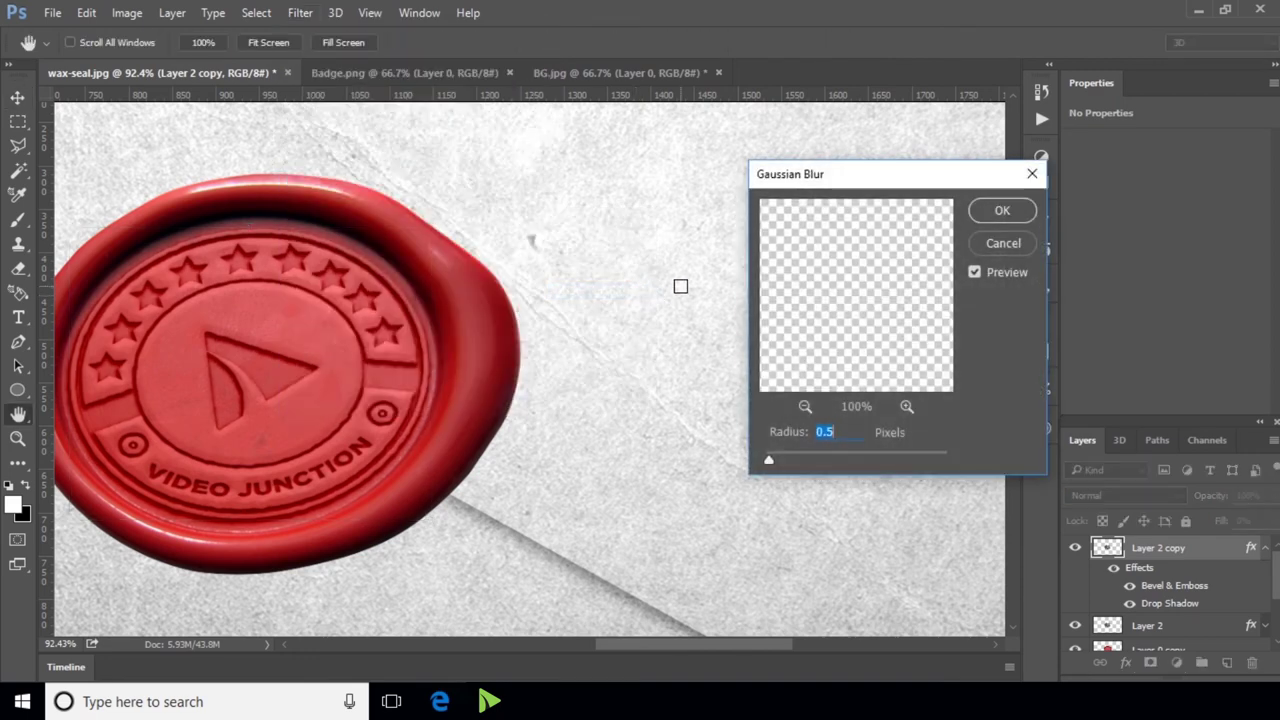
{"action": "type", "text": "0.7"}
{"action": "type", "text": "9"}
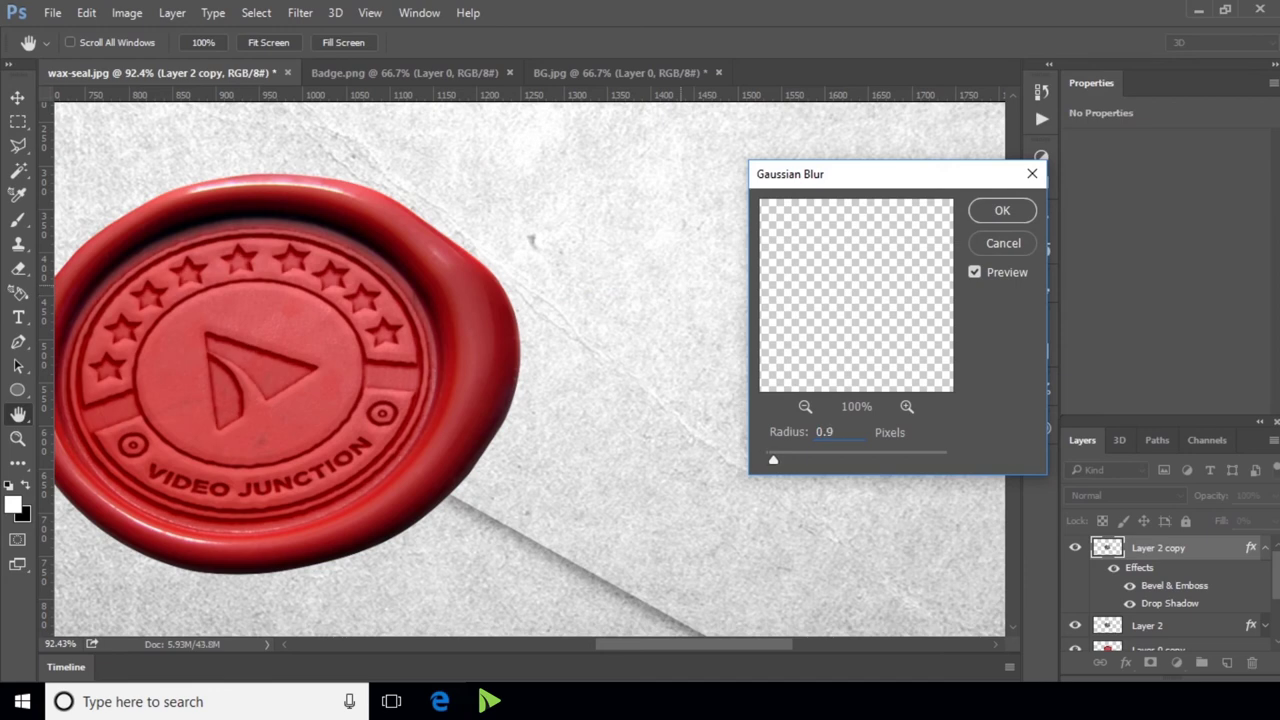
{"action": "left_click", "coordinate": [985, 215]}
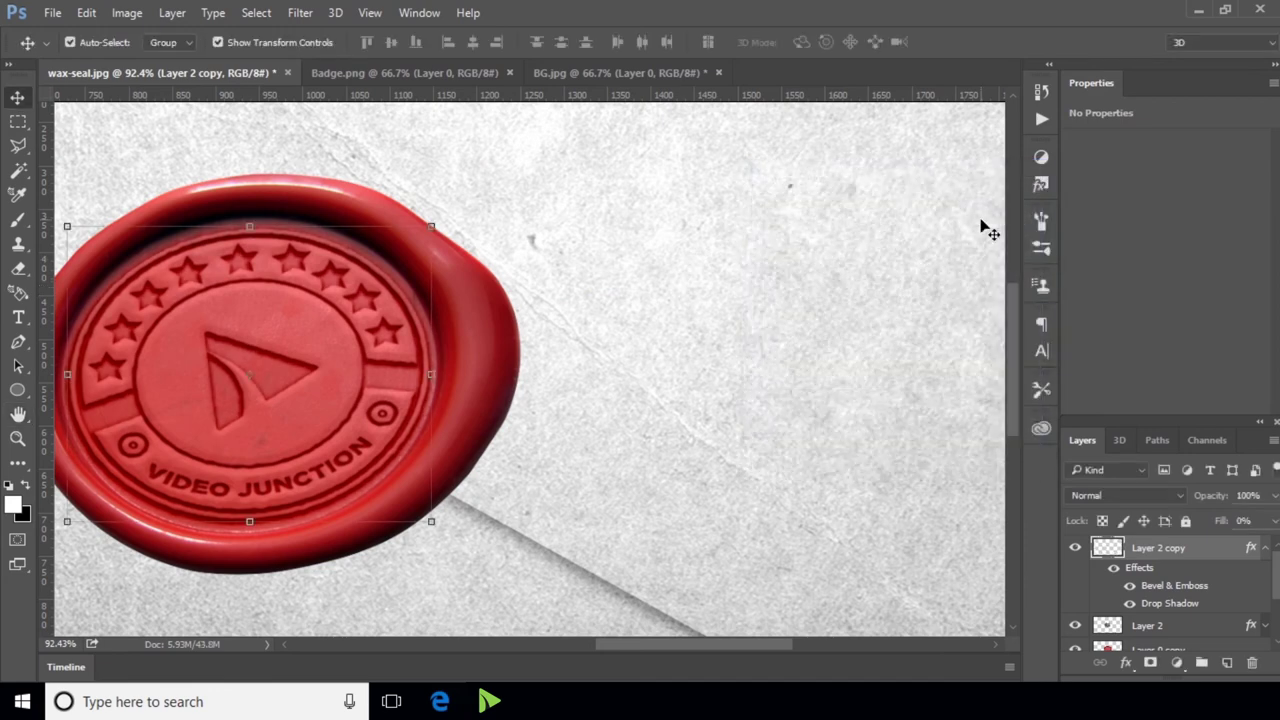
Collapse Layer 2 copy's effects list, deselect it, and zoom around to review the seal.
{"action": "left_click", "coordinate": [1267, 547]}
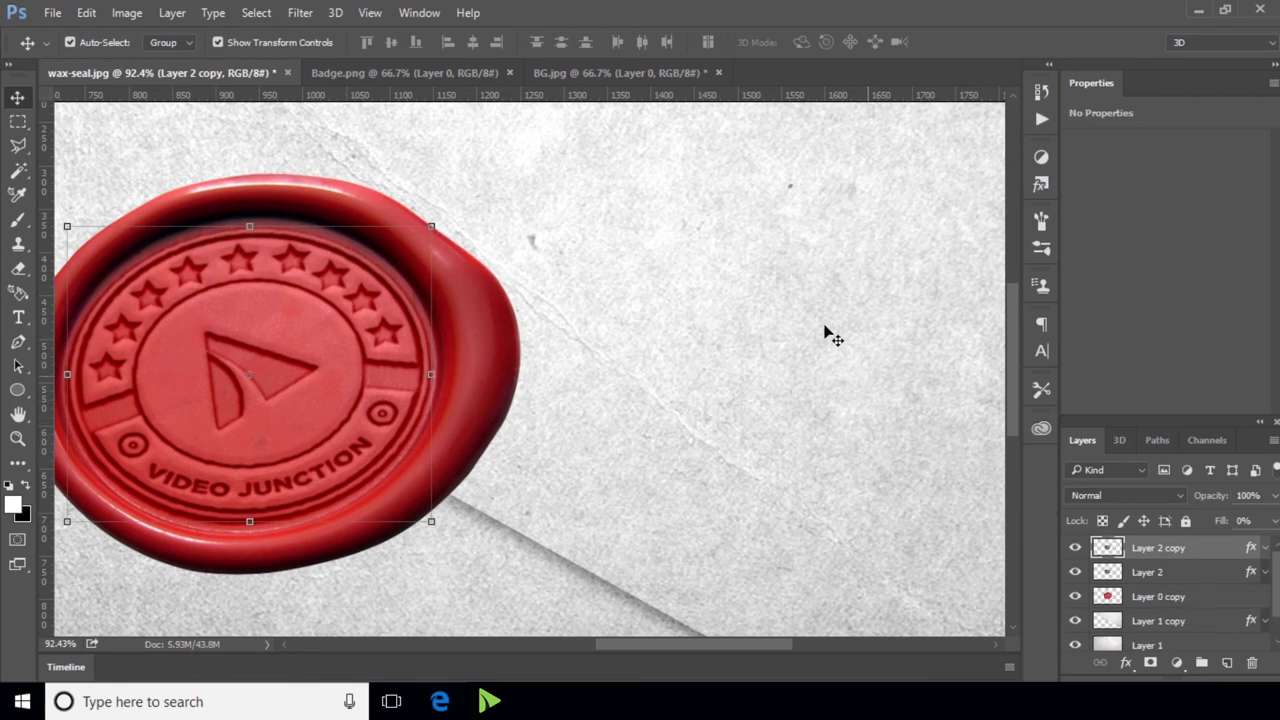
{"action": "scroll", "coordinate": [833, 285], "scroll_direction": "down", "scroll_amount": 2}
{"action": "scroll", "coordinate": [838, 298], "scroll_direction": "down", "scroll_amount": 1}
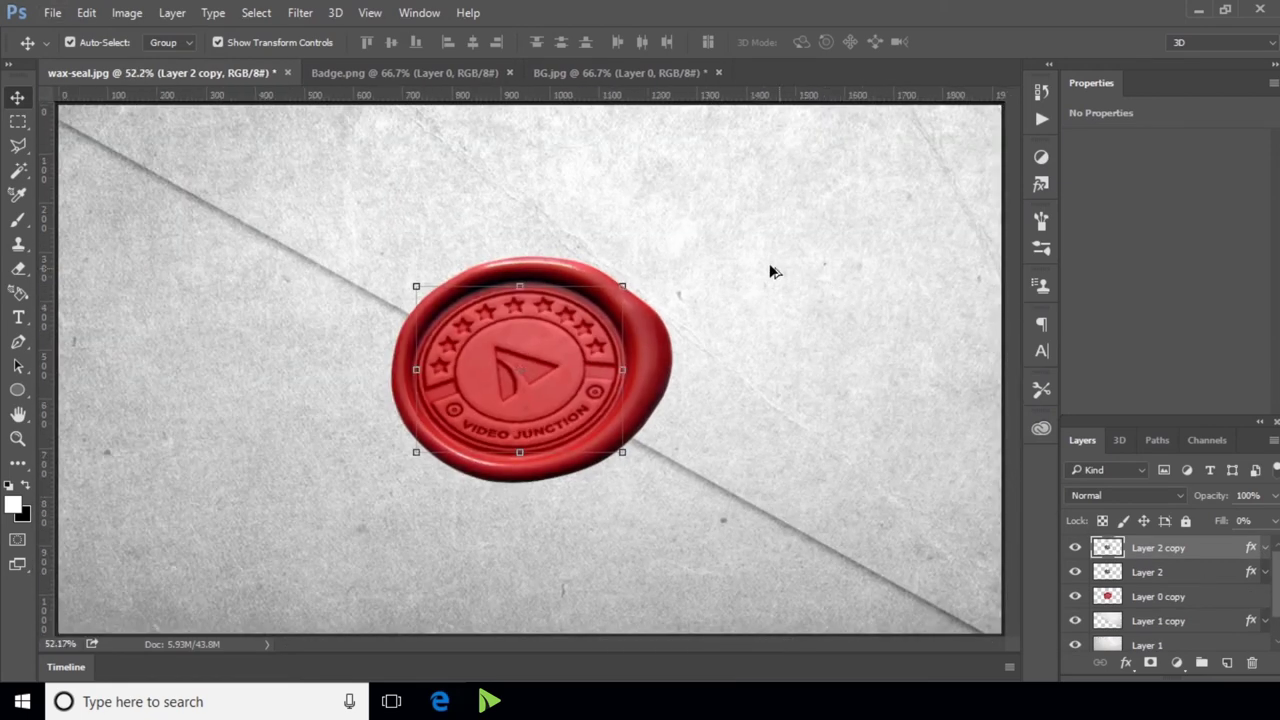
{"action": "scroll", "coordinate": [768, 264], "scroll_direction": "down", "scroll_amount": 1}
{"action": "left_click", "coordinate": [883, 336]}
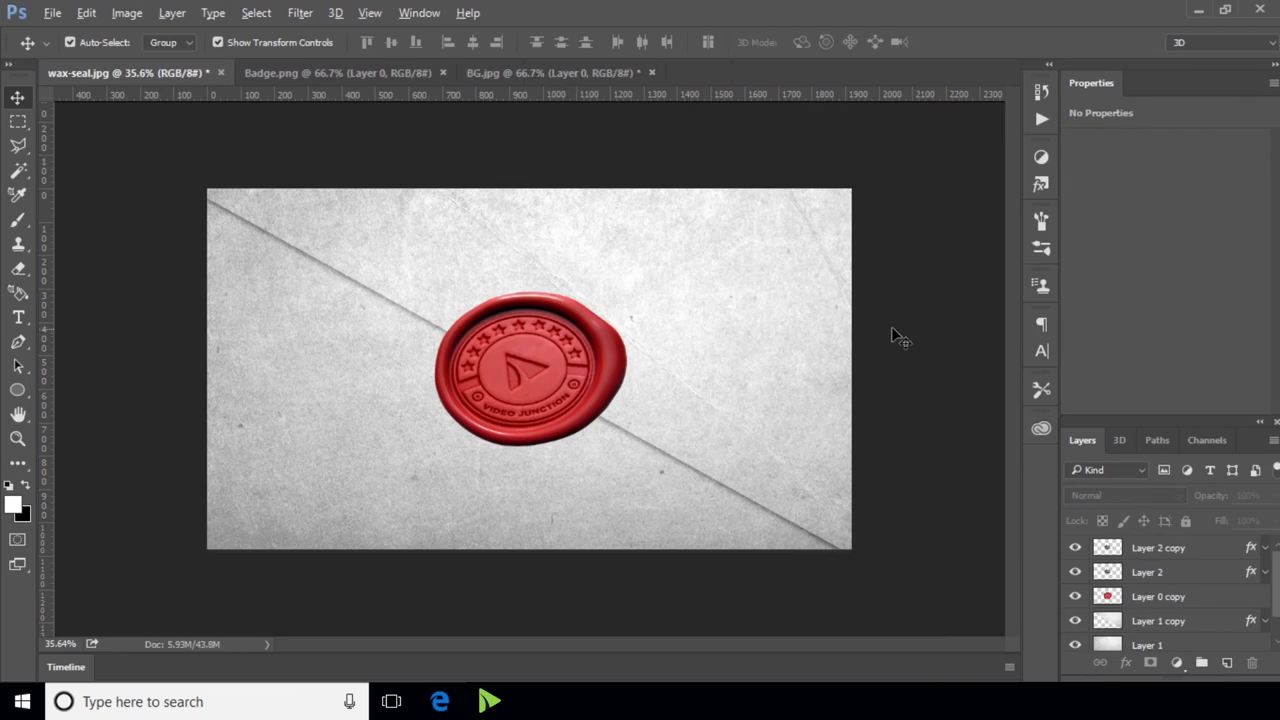
{"action": "scroll", "coordinate": [893, 337], "scroll_direction": "down", "scroll_amount": 1}
{"action": "scroll", "coordinate": [893, 337], "scroll_direction": "down", "scroll_amount": 1}
{"action": "scroll", "coordinate": [541, 463], "scroll_direction": "up", "scroll_amount": 1}
{"action": "scroll", "coordinate": [506, 400], "scroll_direction": "up", "scroll_amount": 2}
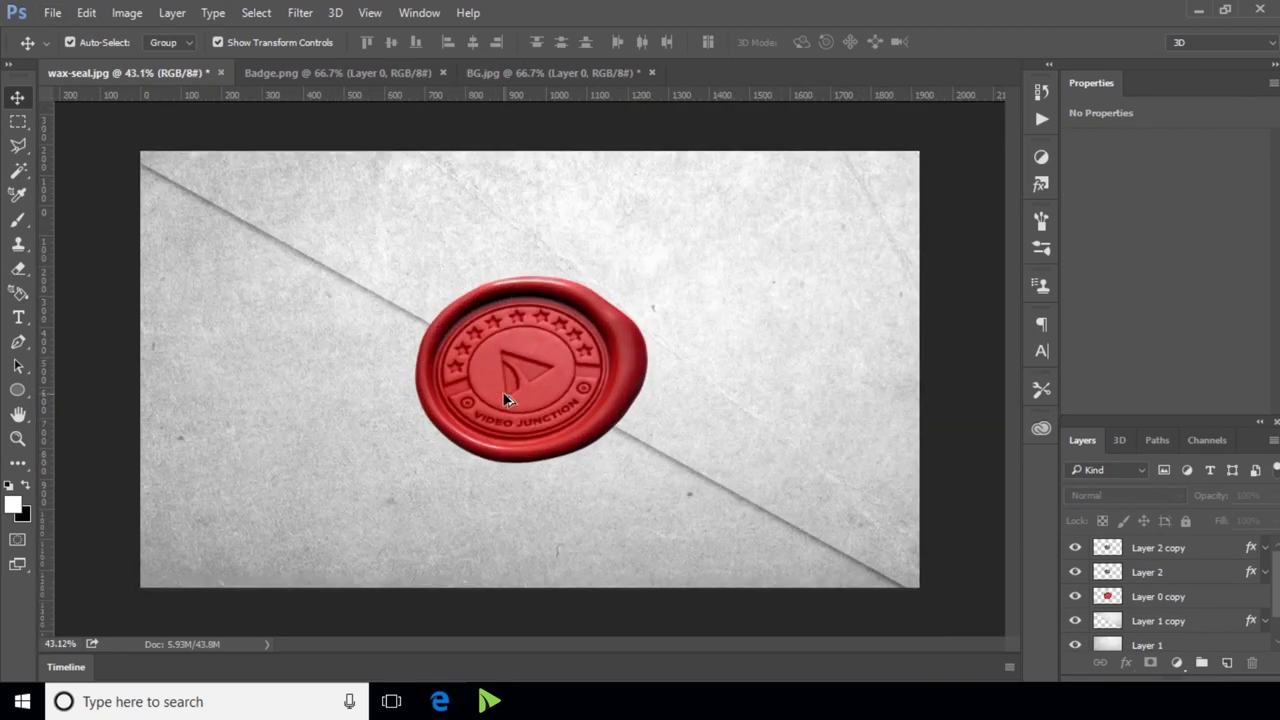
{"action": "scroll", "coordinate": [507, 398], "scroll_direction": "up", "scroll_amount": 1}
{"action": "scroll", "coordinate": [506, 398], "scroll_direction": "up", "scroll_amount": 1}
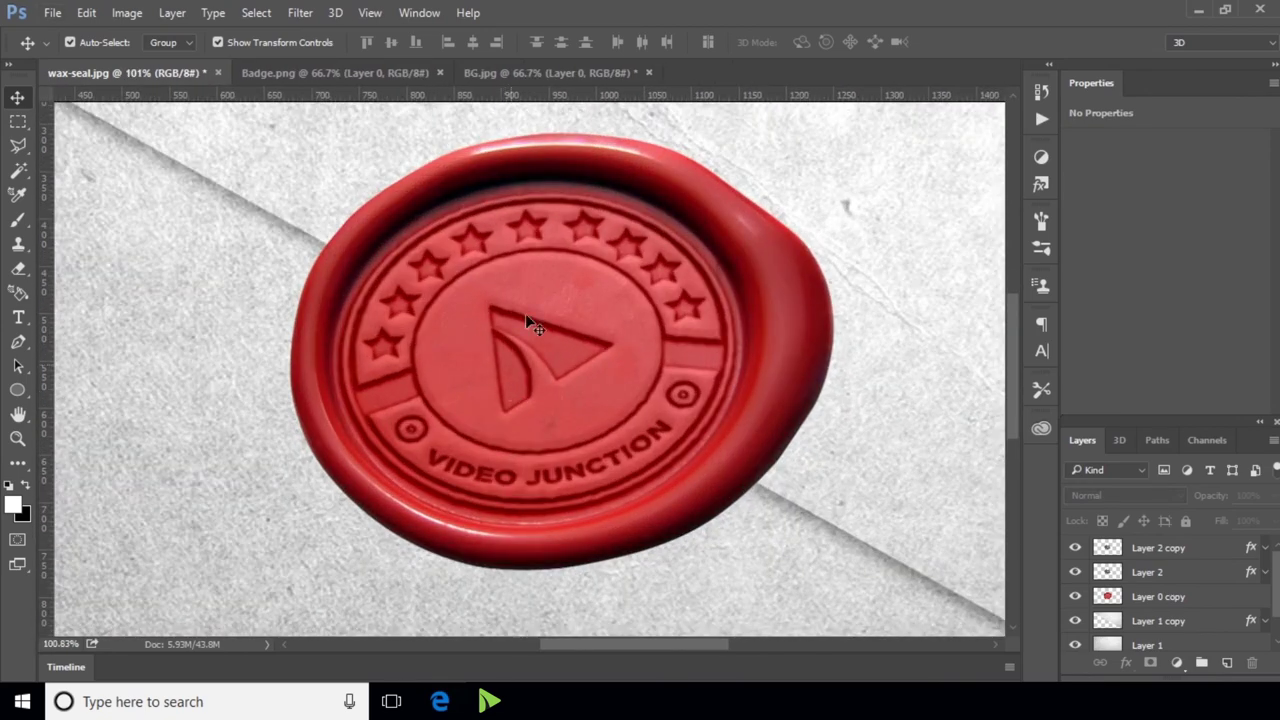
{"action": "scroll", "coordinate": [531, 262], "scroll_direction": "up", "scroll_amount": 1}
{"action": "scroll", "coordinate": [531, 262], "scroll_direction": "down", "scroll_amount": 1}
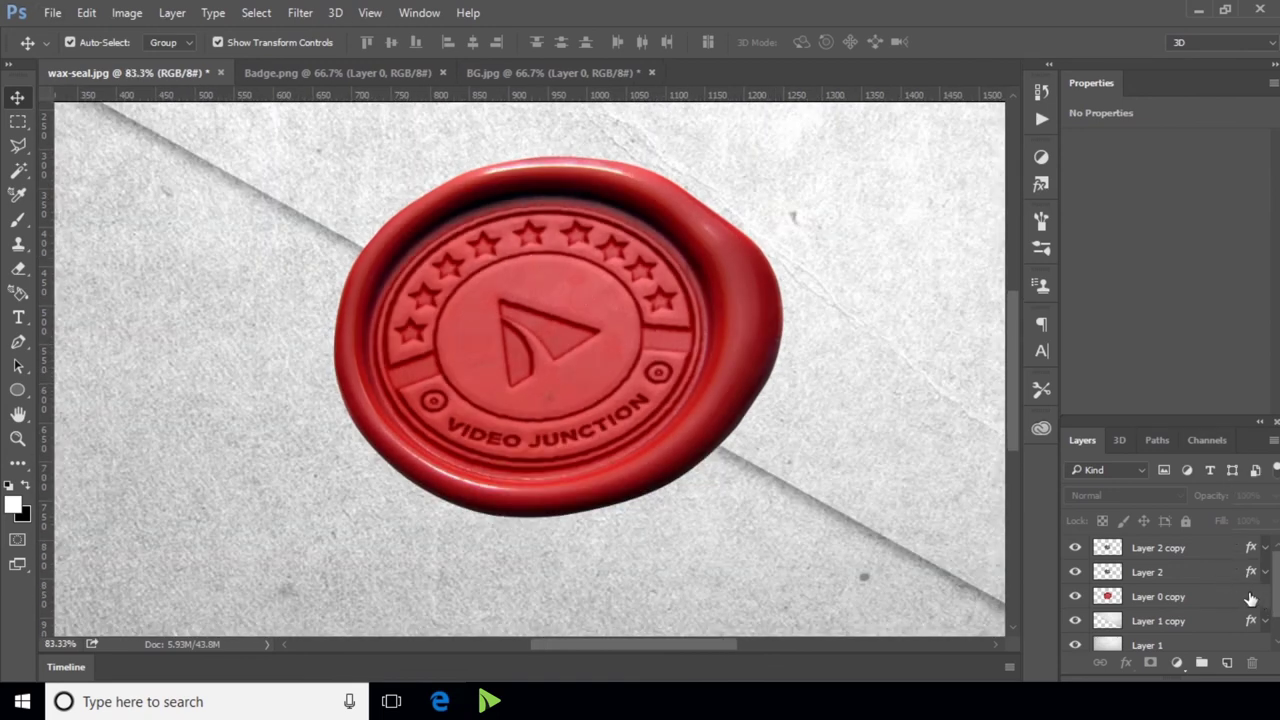
Add a Normal-mode drop shadow to Layer 0 copy, offset 15 px from the seal.
{"action": "left_click", "coordinate": [1192, 600]}
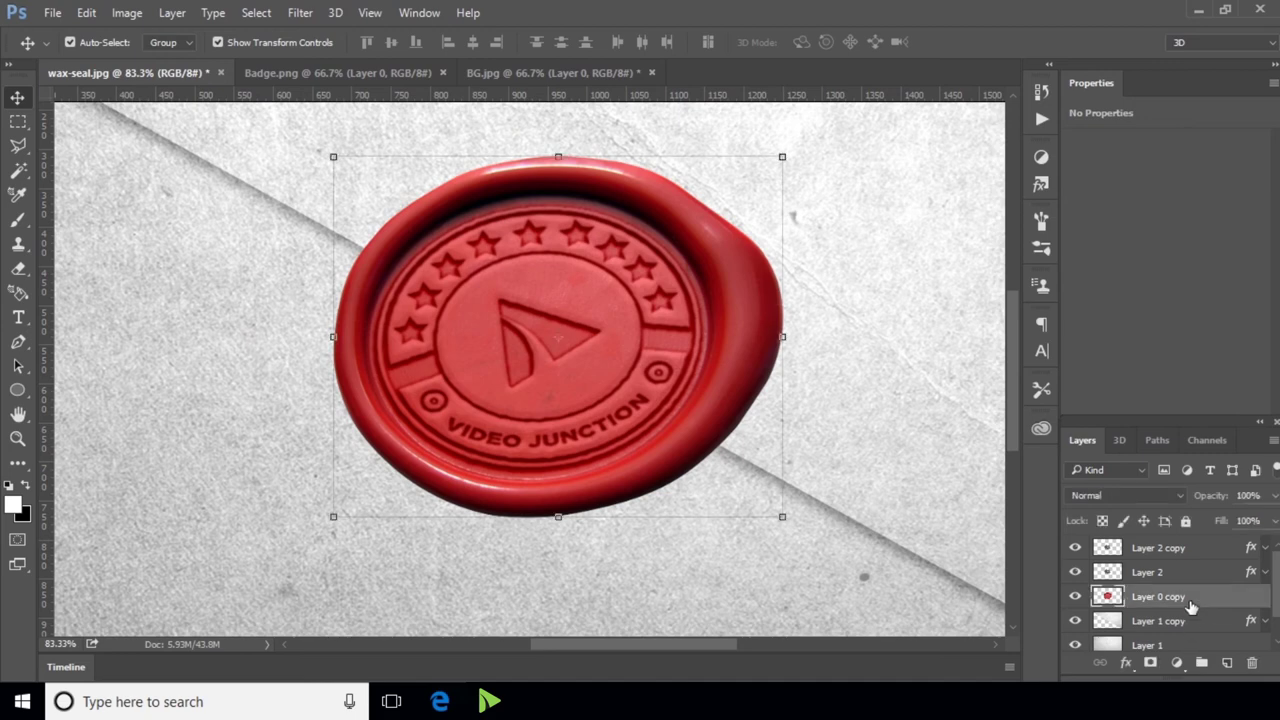
{"action": "left_click", "coordinate": [1126, 664]}
{"action": "left_click", "coordinate": [1143, 655]}
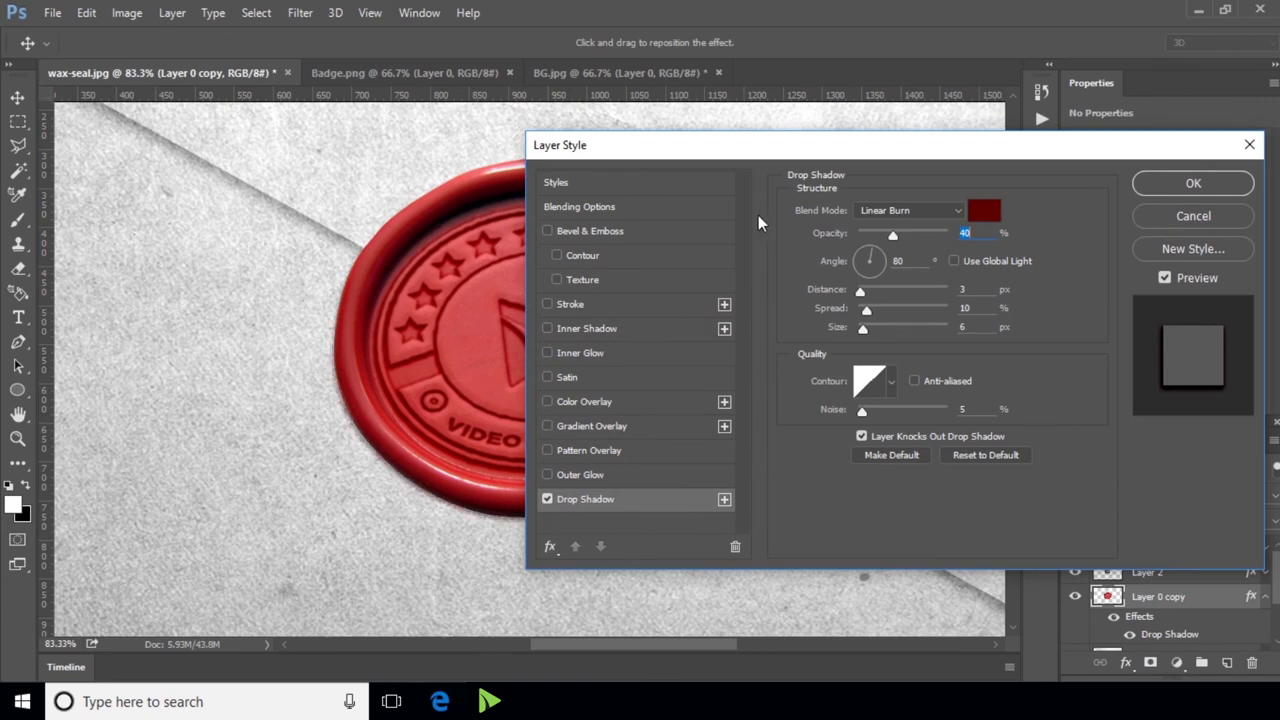
{"action": "mouse_move", "coordinate": [695, 165]}
{"action": "left_mouse_down"}
{"action": "mouse_move", "coordinate": [814, 191]}
{"action": "mouse_move", "coordinate": [930, 255]}
{"action": "left_mouse_up"}
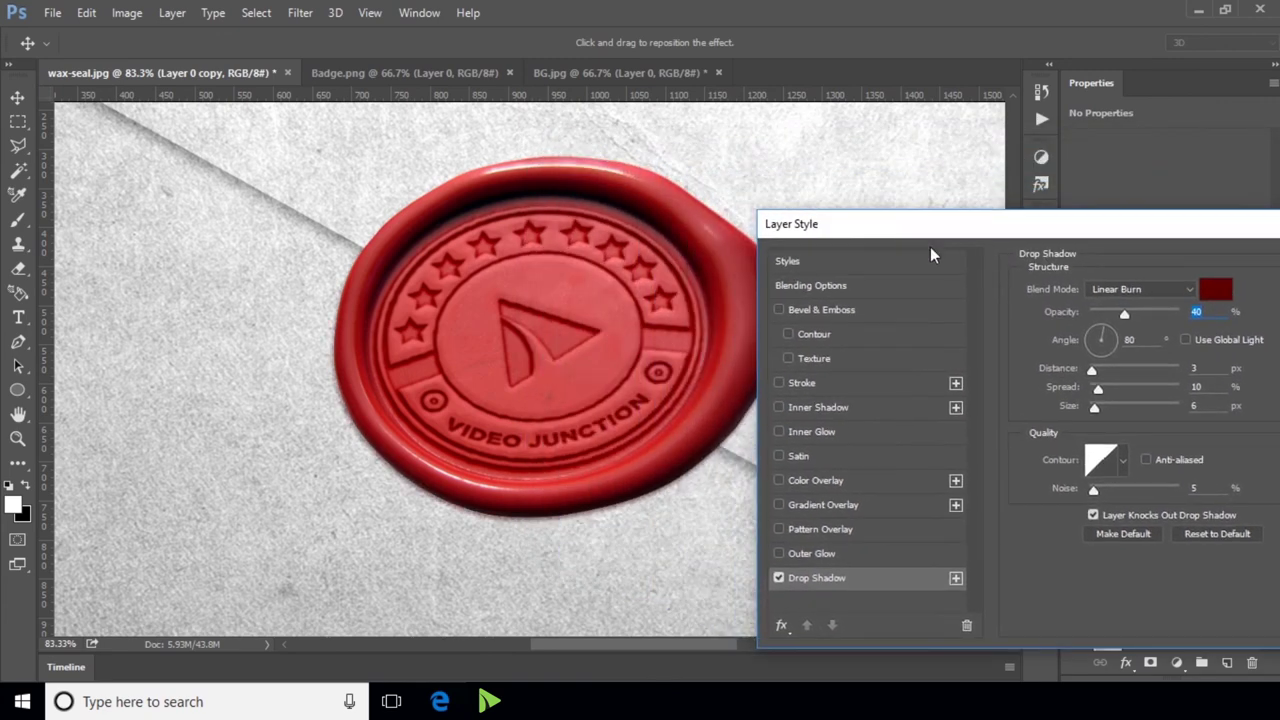
{"action": "left_click", "coordinate": [1122, 288]}
{"action": "left_click", "coordinate": [1127, 304]}
{"action": "left_click_drag", "start_coordinate": [1096, 408], "coordinate": [1100, 410]}
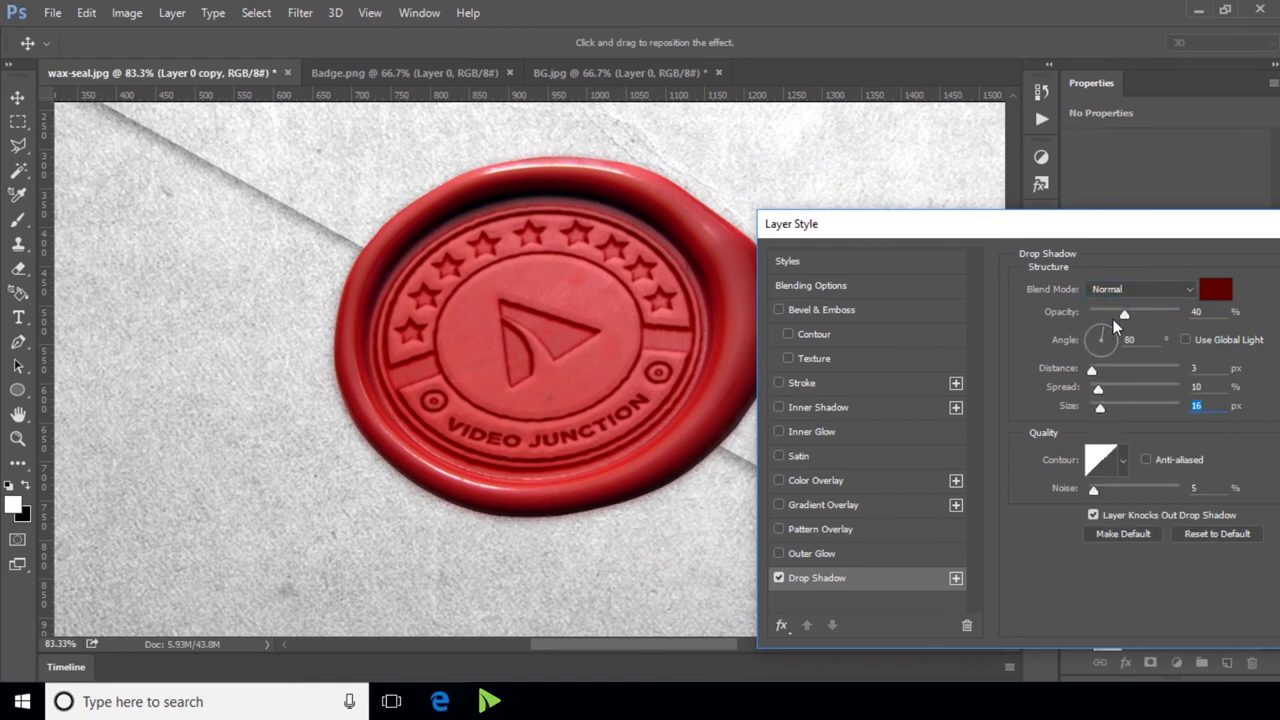
{"action": "left_click", "coordinate": [1174, 314]}
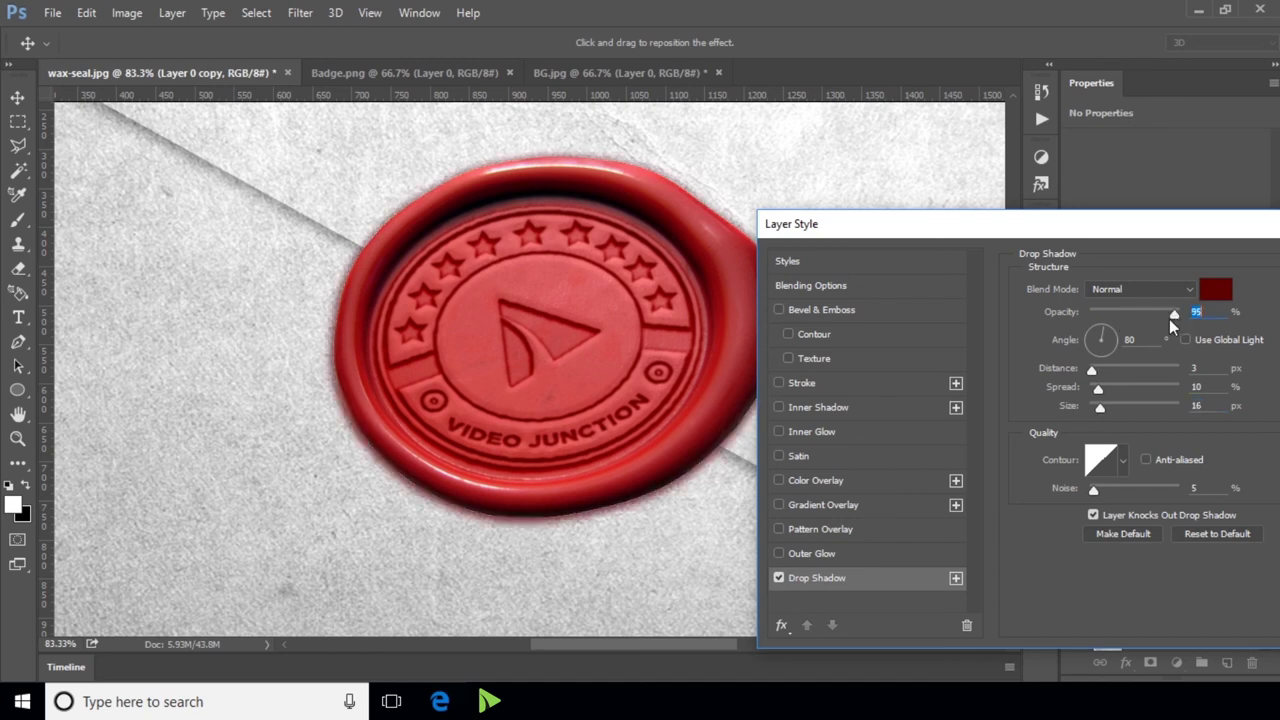
{"action": "left_click_drag", "start_coordinate": [1101, 371], "coordinate": [1105, 368]}
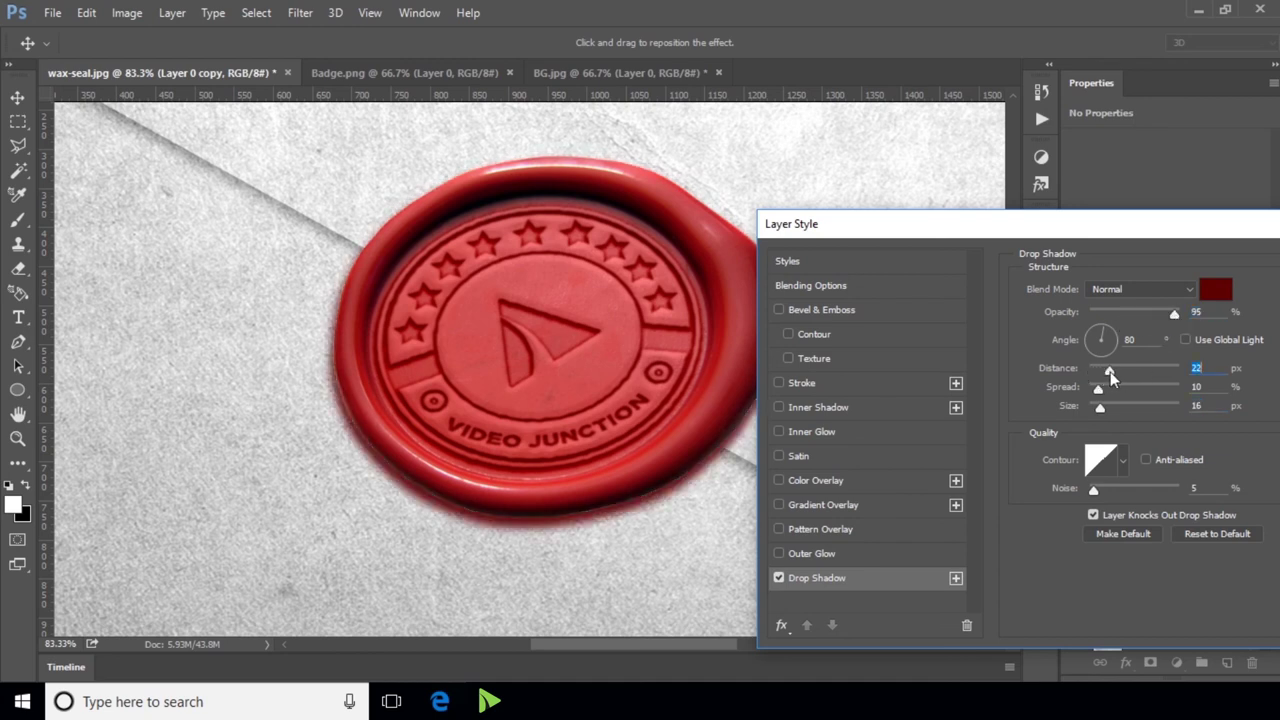
Make the seal's shadow black with 0 spread, 18 px size and 81% opacity, and apply it.
{"action": "left_click", "coordinate": [1215, 290]}
{"action": "left_click_drag", "start_coordinate": [925, 419], "coordinate": [950, 476]}
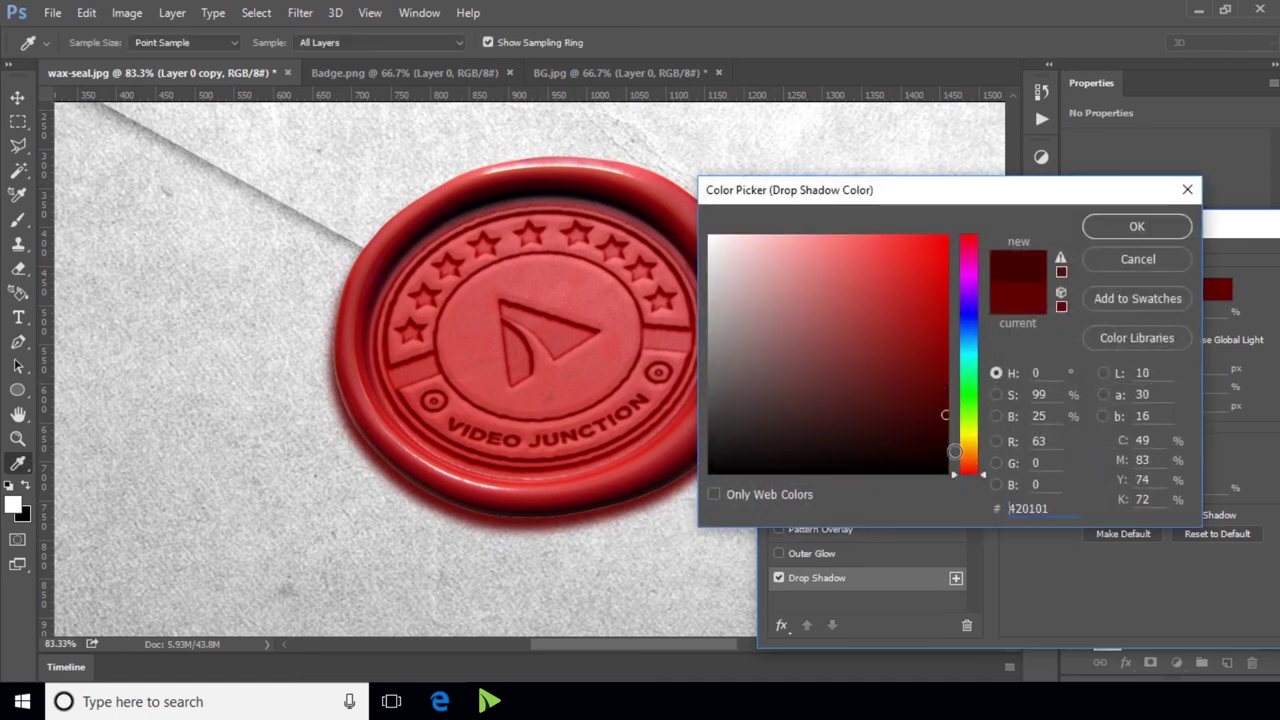
{"action": "left_click", "coordinate": [1130, 227]}
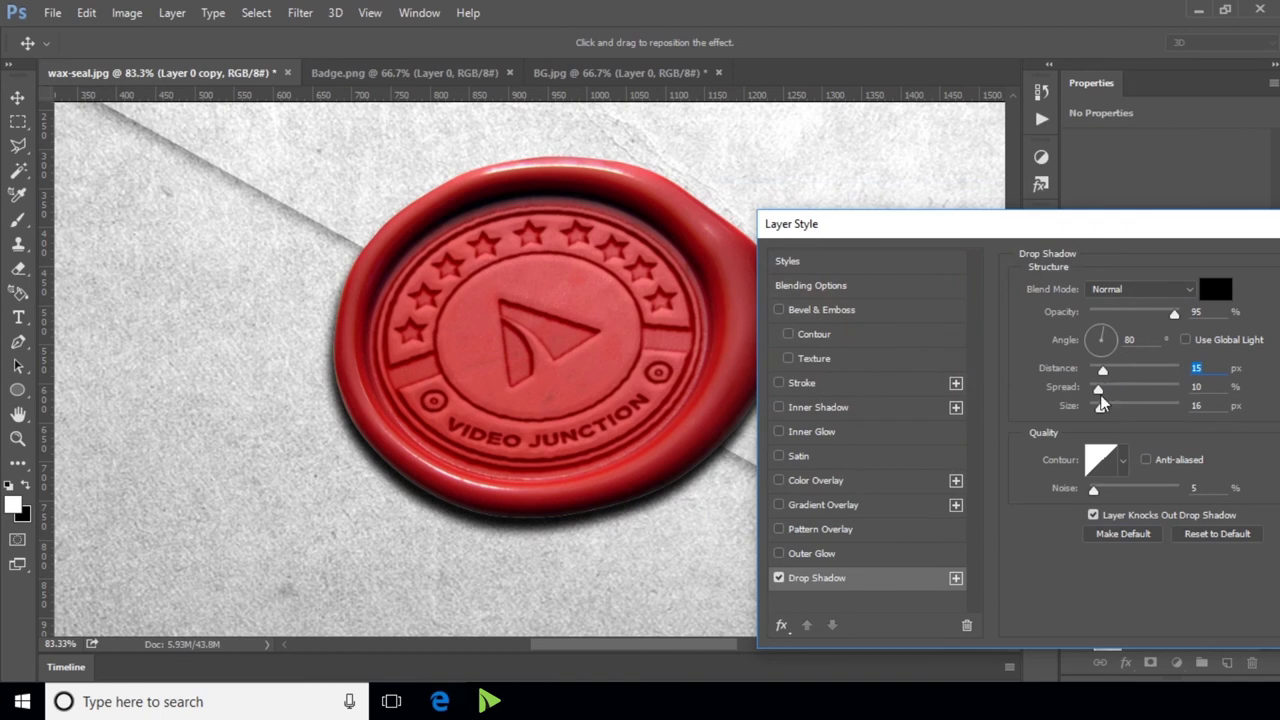
{"action": "left_click_drag", "start_coordinate": [1097, 393], "coordinate": [1080, 393]}
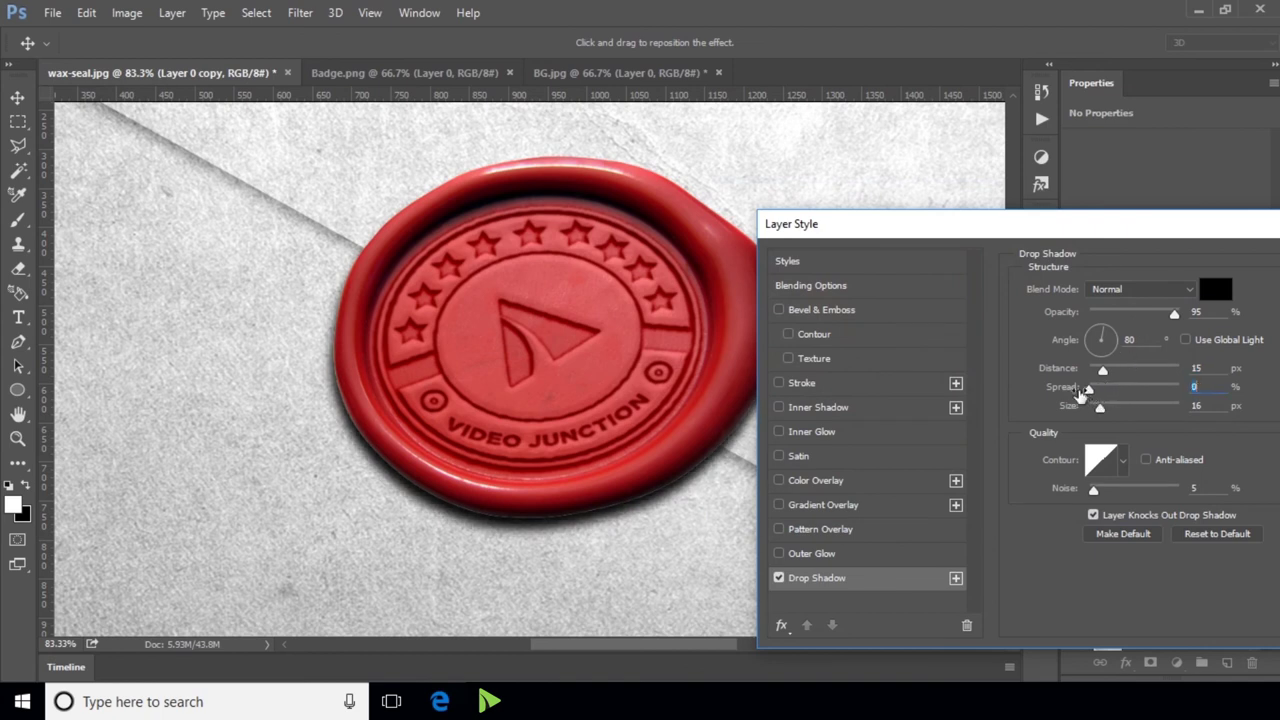
{"action": "left_click", "coordinate": [1100, 408]}
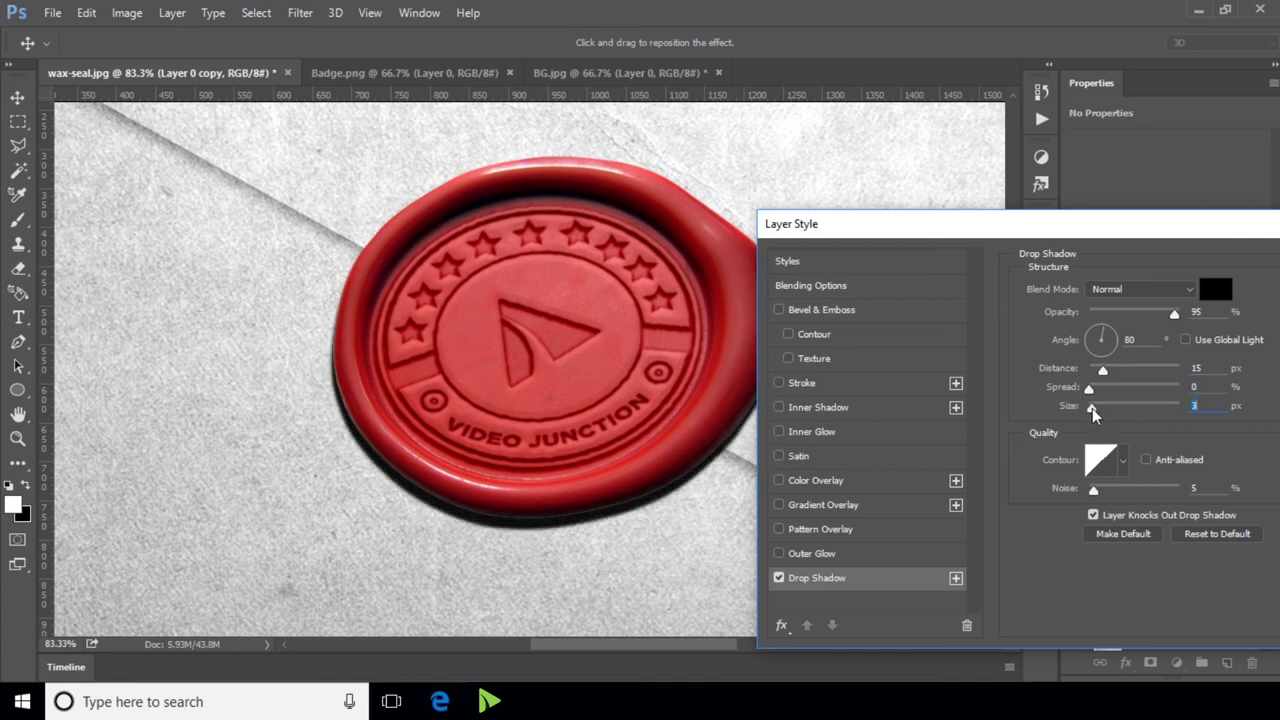
{"action": "left_click_drag", "start_coordinate": [1100, 408], "coordinate": [1104, 406]}
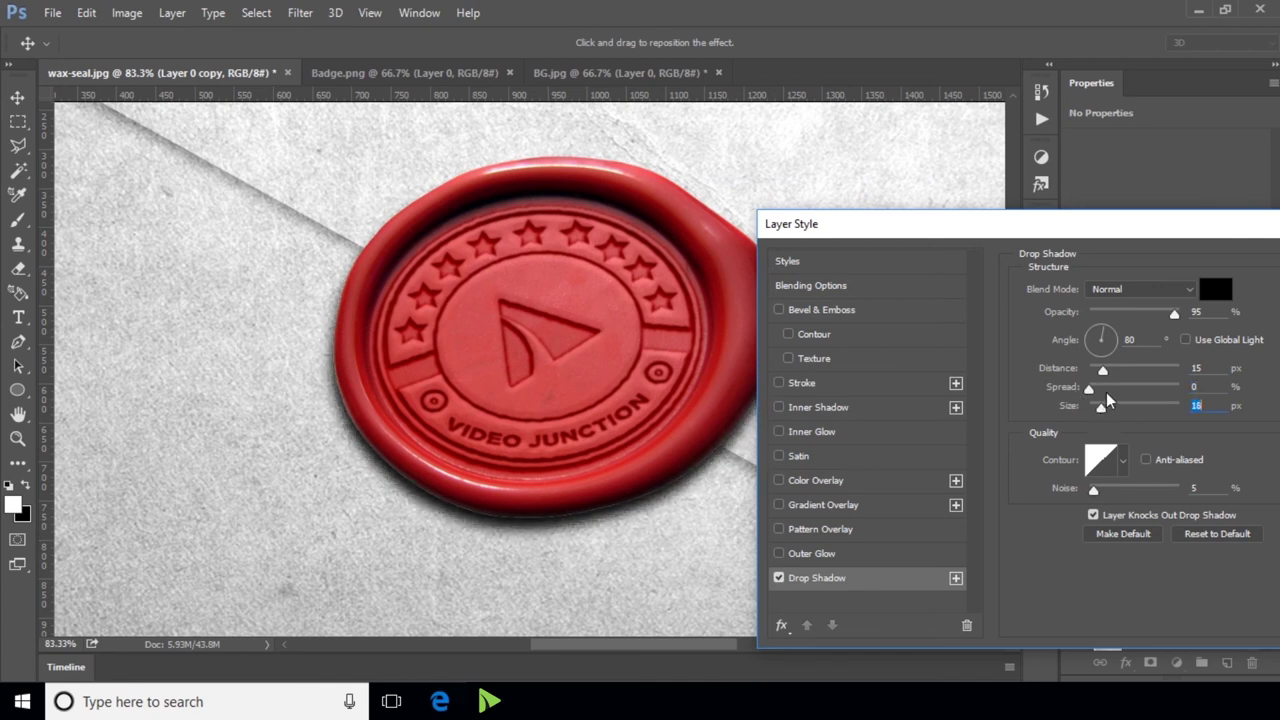
{"action": "left_click_drag", "start_coordinate": [1161, 318], "coordinate": [1154, 318]}
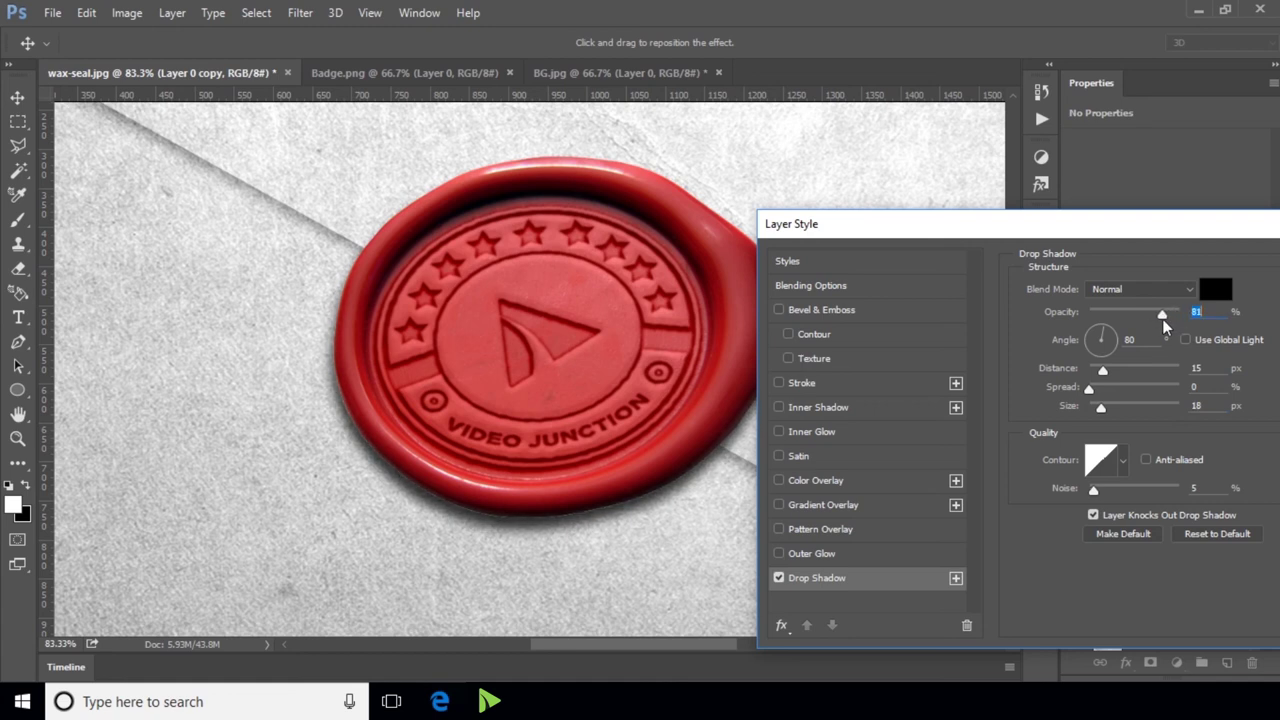
{"action": "left_click_drag", "start_coordinate": [1138, 231], "coordinate": [997, 245]}
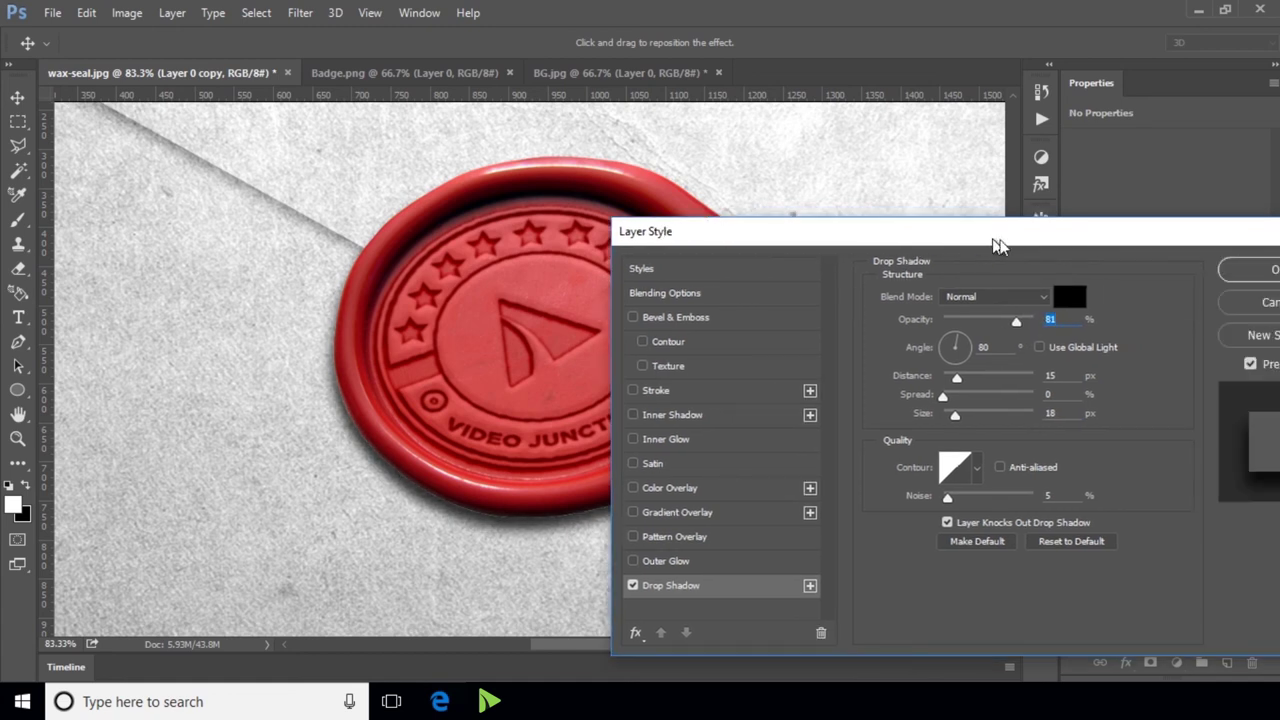
{"action": "left_click", "coordinate": [1248, 270]}
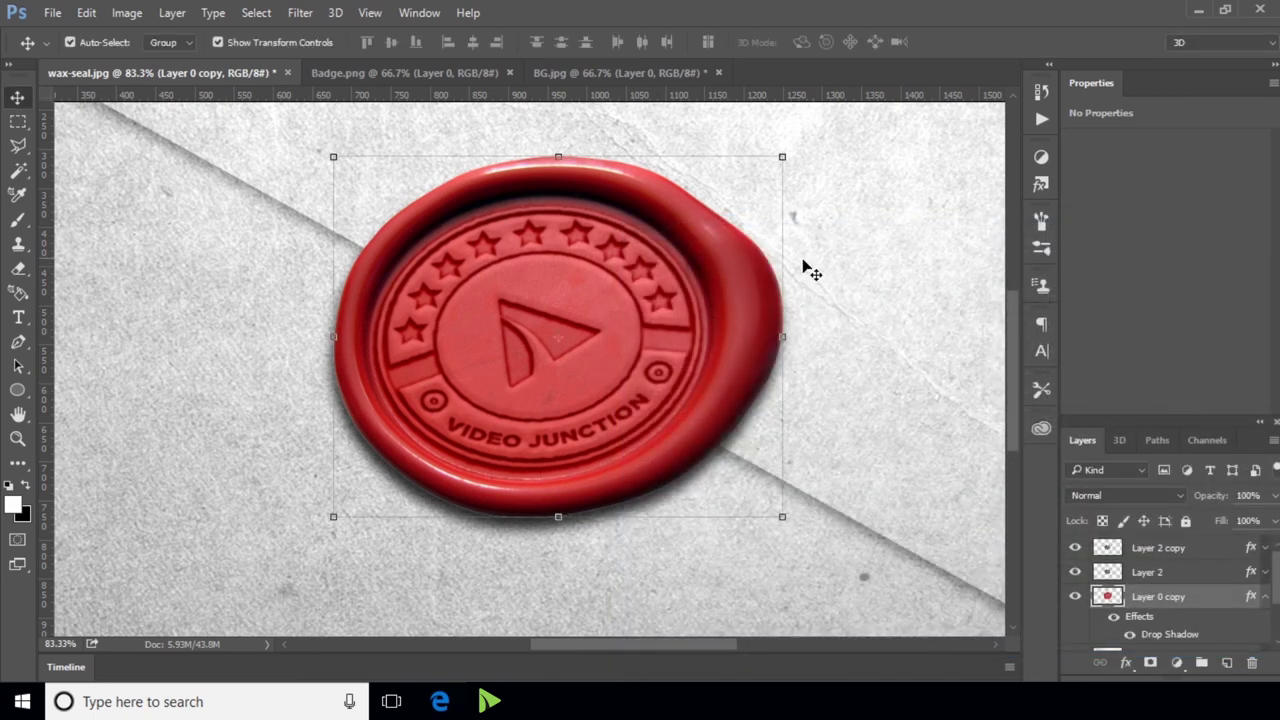
Zoom out, deselect the seal, and collapse Layer 0 copy's effects list.
{"action": "scroll", "coordinate": [800, 275], "scroll_direction": "down", "scroll_amount": 1}
{"action": "scroll", "coordinate": [800, 278], "scroll_direction": "down", "scroll_amount": 2}
{"action": "scroll", "coordinate": [800, 278], "scroll_direction": "down", "scroll_amount": 2}
{"action": "scroll", "coordinate": [800, 278], "scroll_direction": "down", "scroll_amount": 1}
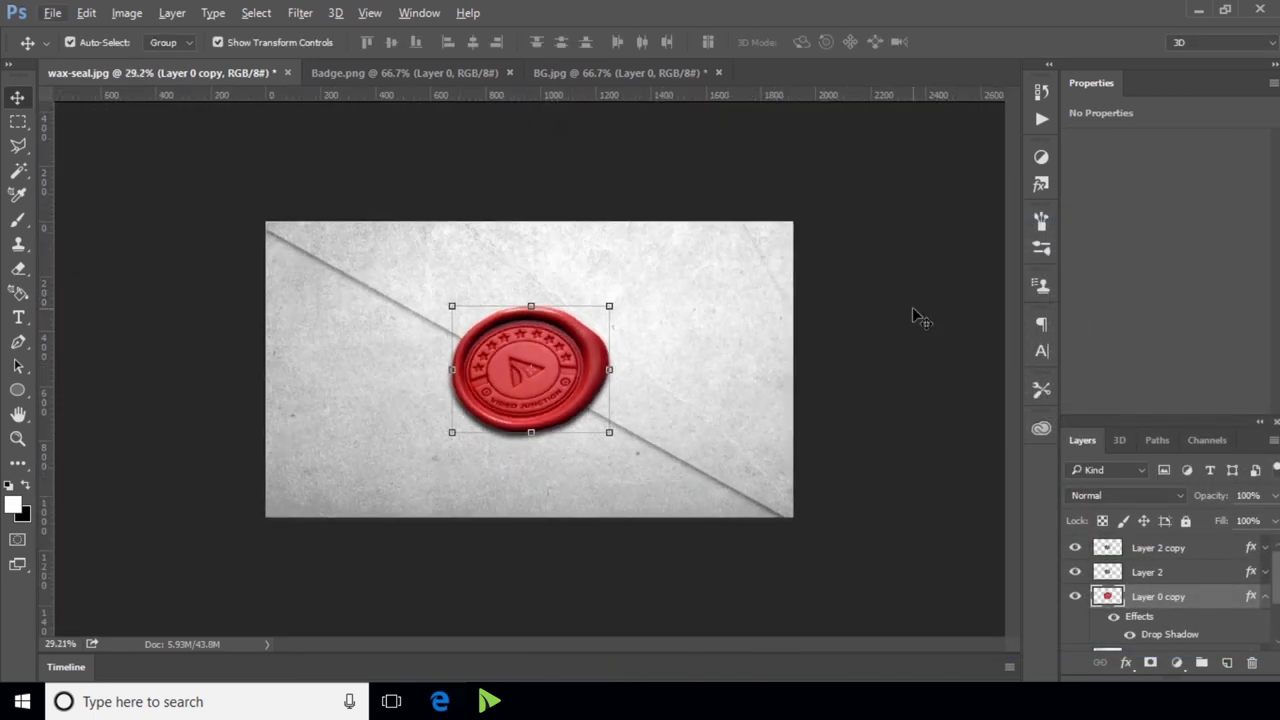
{"action": "left_click", "coordinate": [913, 313]}
{"action": "scroll", "coordinate": [914, 316], "scroll_direction": "down", "scroll_amount": 2}
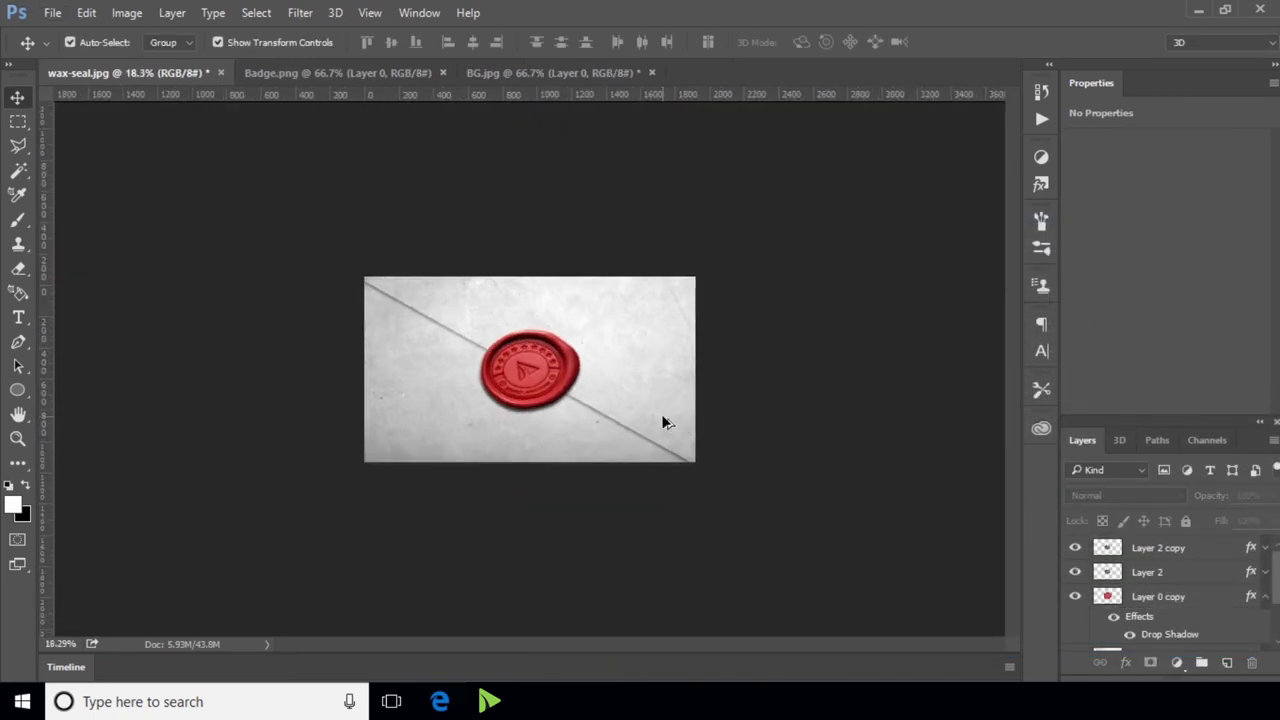
{"action": "scroll", "coordinate": [662, 420], "scroll_direction": "up", "scroll_amount": 2}
{"action": "scroll", "coordinate": [662, 420], "scroll_direction": "up", "scroll_amount": 2}
{"action": "scroll", "coordinate": [662, 420], "scroll_direction": "up", "scroll_amount": 2}
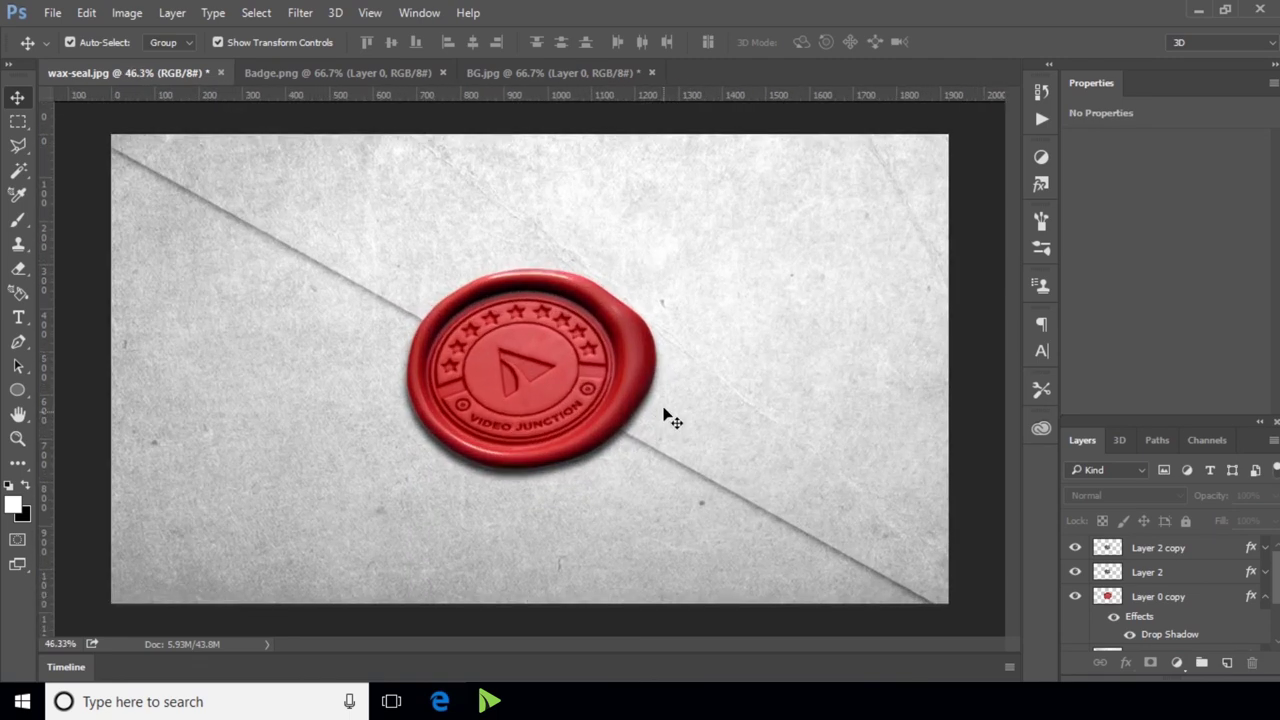
{"action": "left_click", "coordinate": [1265, 597]}
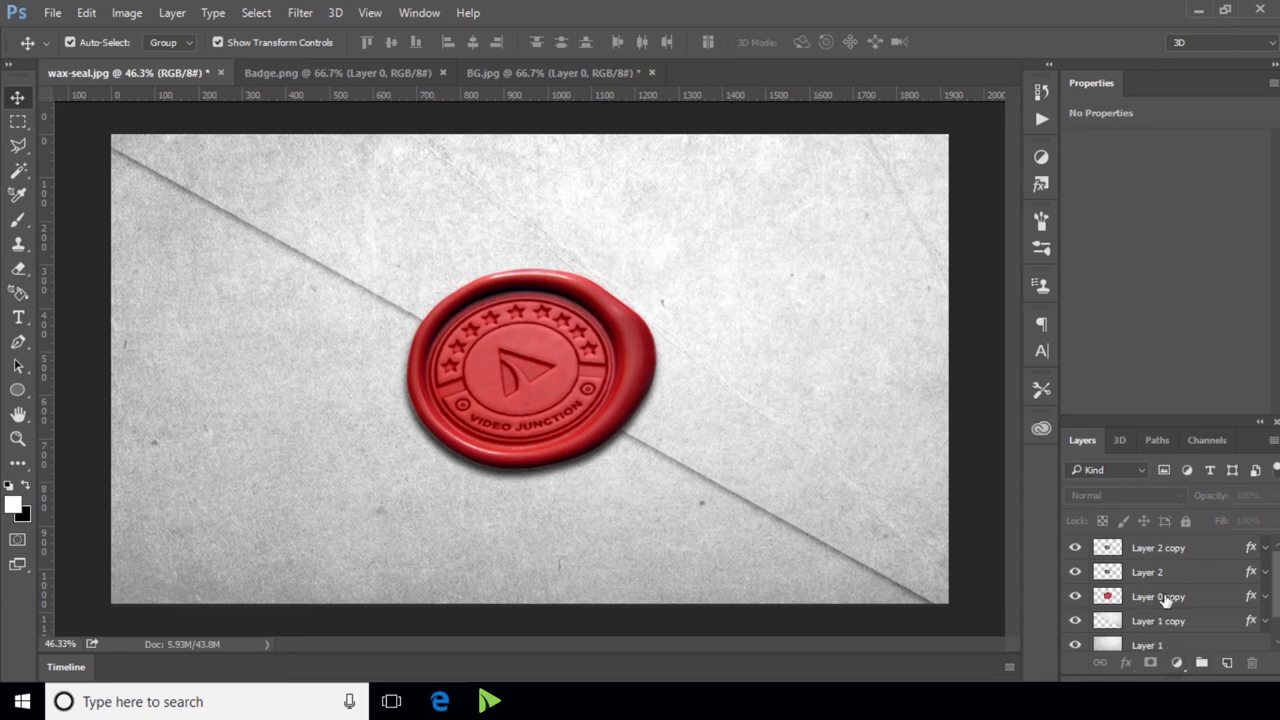
Add a Curves adjustment layer above Layer 2 copy.
{"action": "left_click", "coordinate": [1180, 549]}
{"action": "left_click", "coordinate": [1177, 663]}
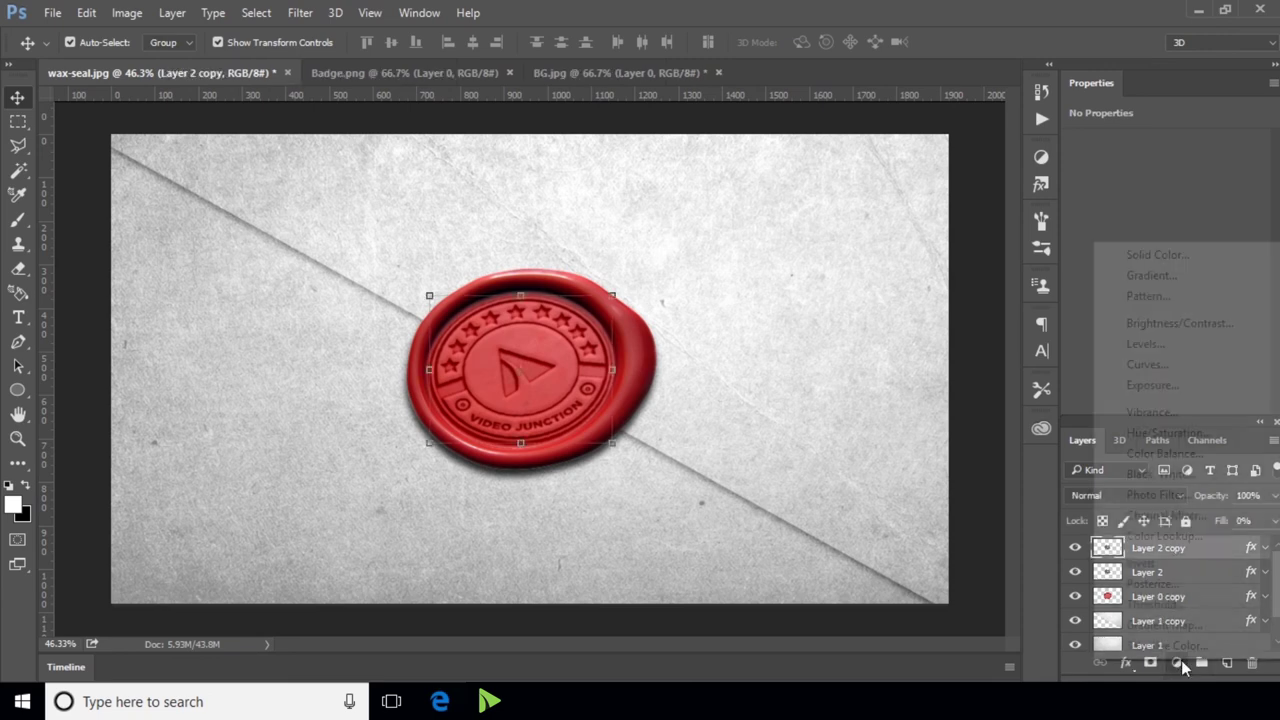
{"action": "left_click", "coordinate": [1224, 365]}
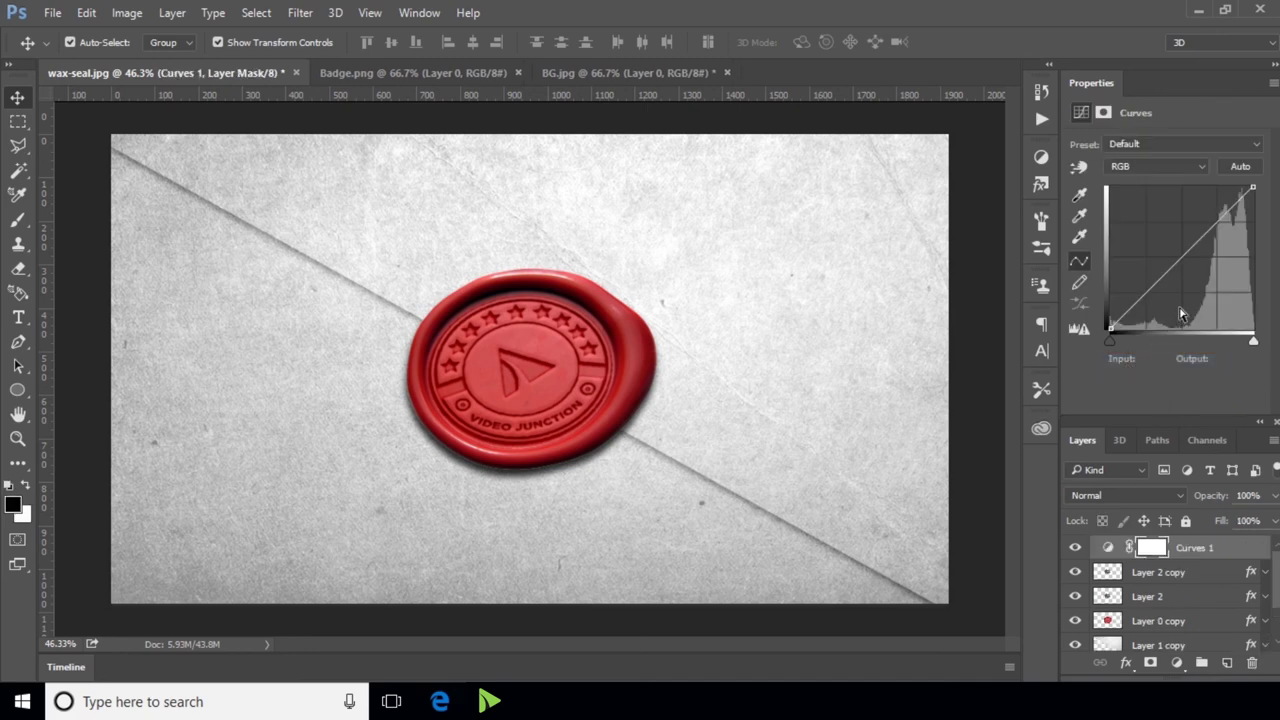
Lift the RGB curve's midtones and bend the Red curve down with a raised upper point.
{"action": "left_click_drag", "start_coordinate": [1183, 258], "coordinate": [1177, 238]}
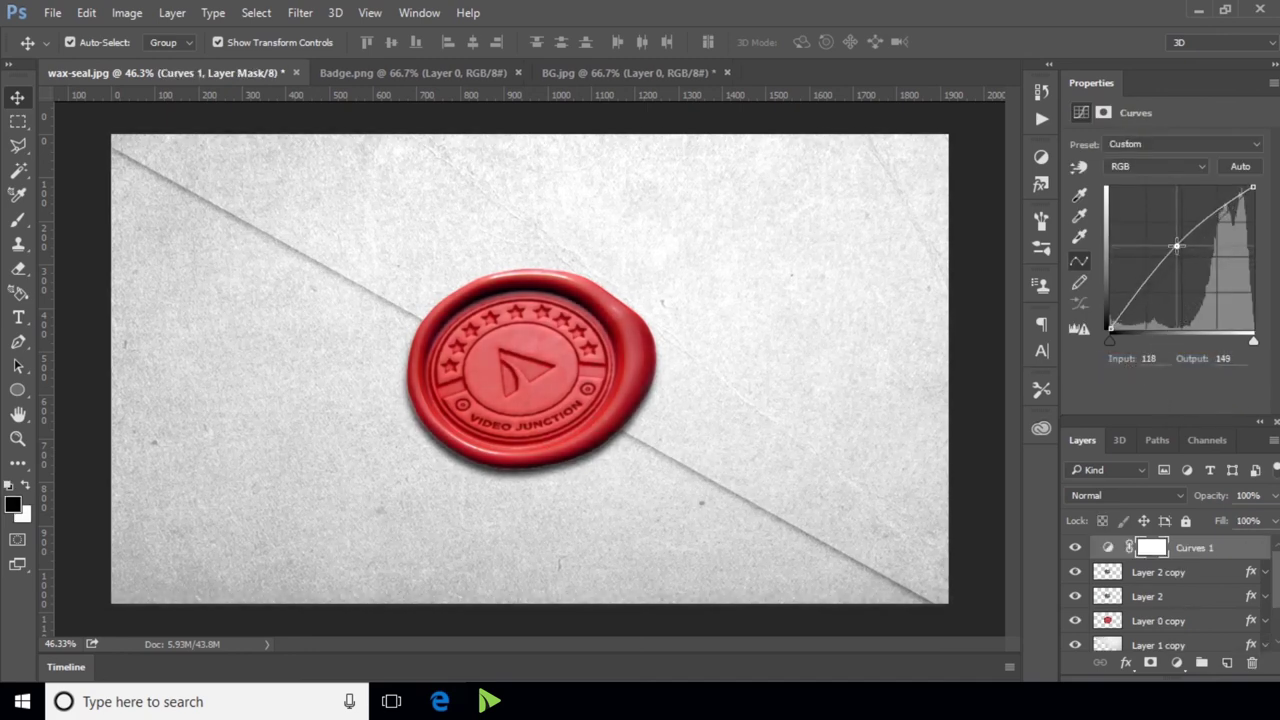
{"action": "left_click_drag", "start_coordinate": [1178, 241], "coordinate": [1174, 246]}
{"action": "left_click", "coordinate": [1168, 167]}
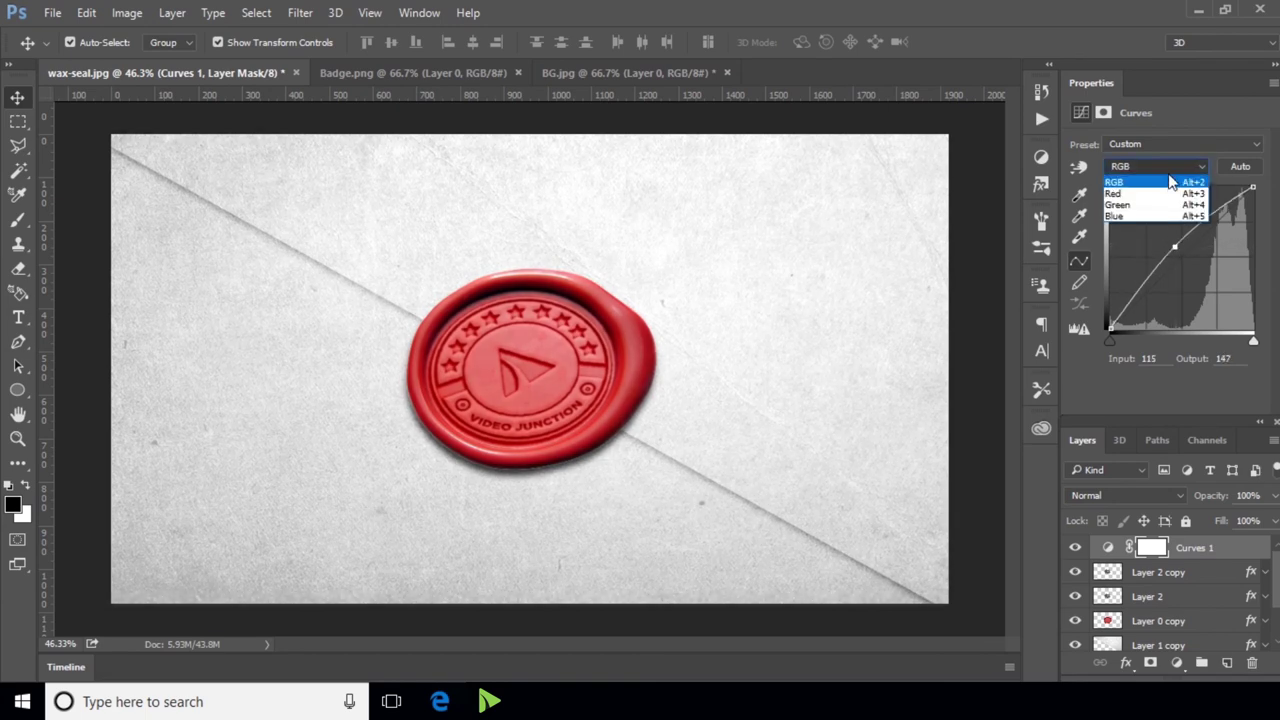
{"action": "left_click", "coordinate": [1170, 193]}
{"action": "left_click_drag", "start_coordinate": [1180, 253], "coordinate": [1187, 263]}
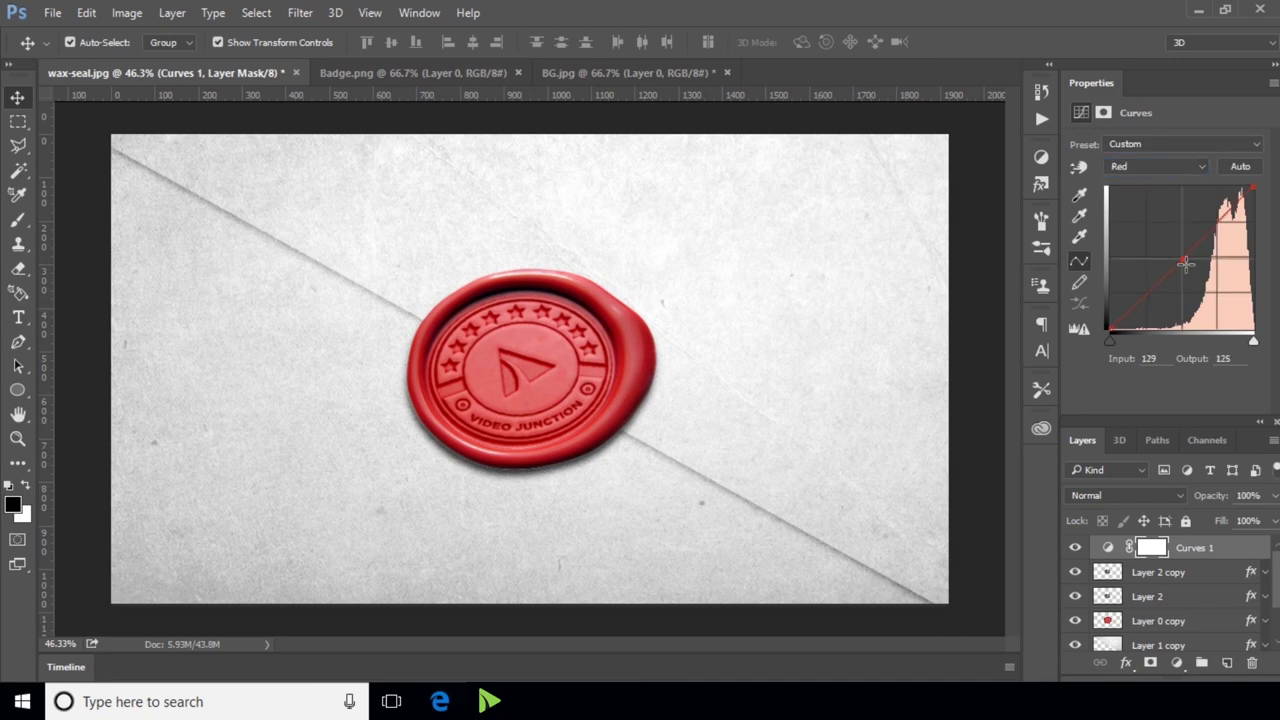
{"action": "left_click_drag", "start_coordinate": [1187, 263], "coordinate": [1167, 281]}
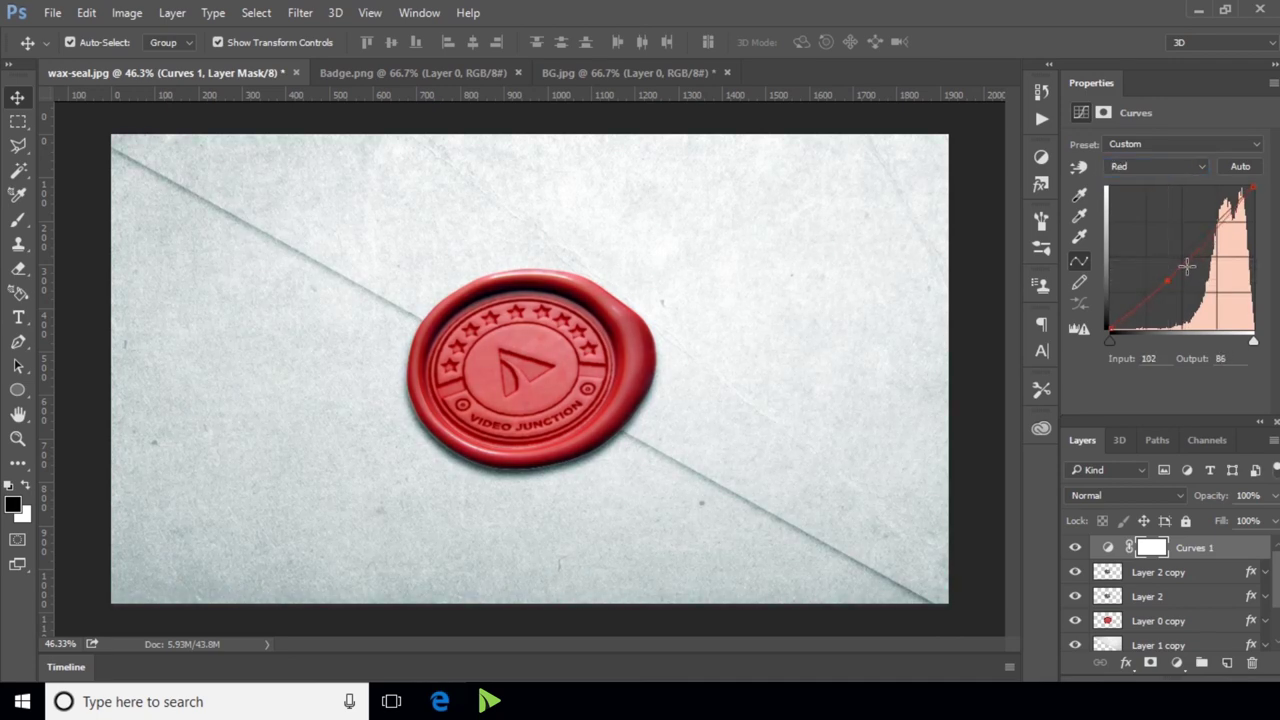
{"action": "left_click_drag", "start_coordinate": [1186, 259], "coordinate": [1187, 250]}
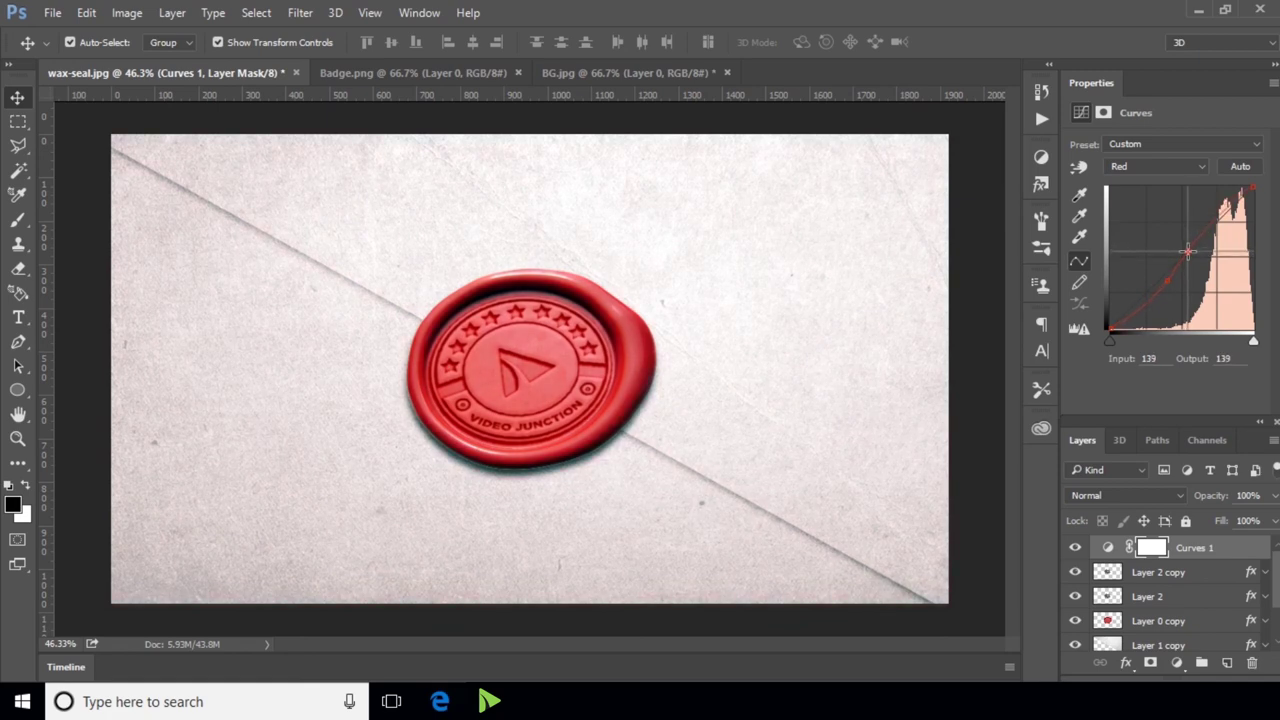
{"action": "left_click", "coordinate": [1162, 167]}
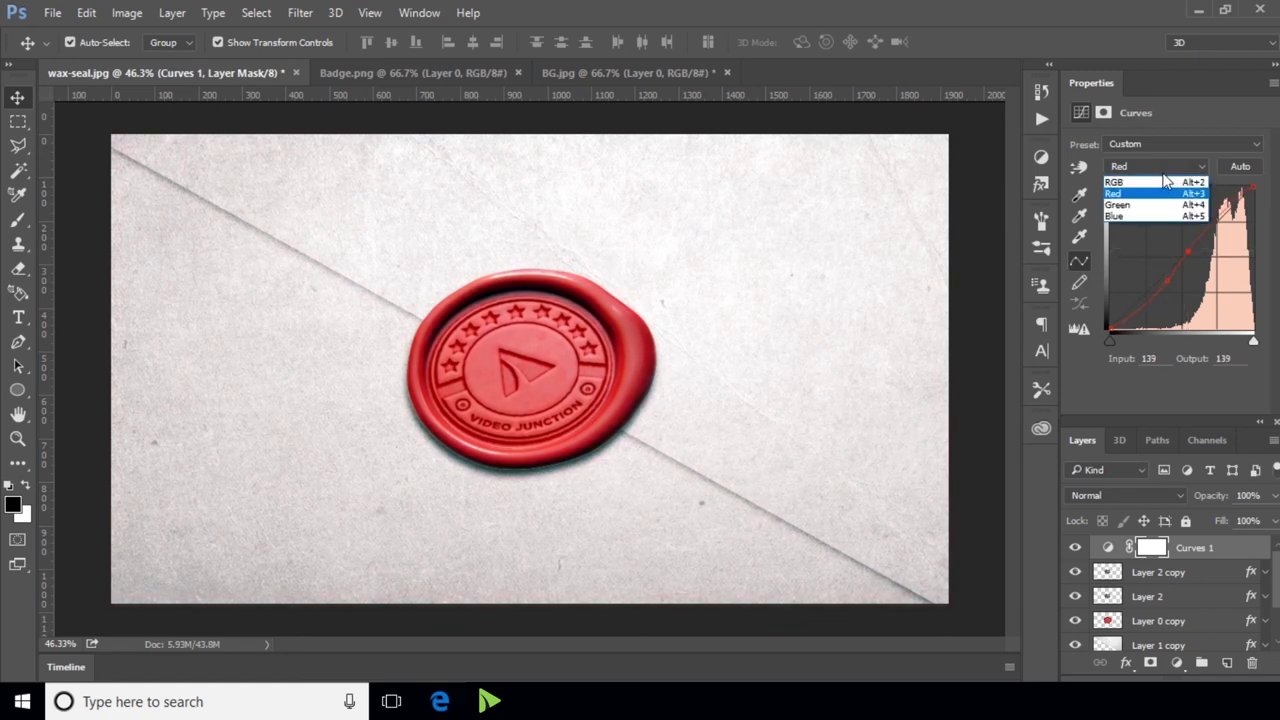
{"action": "left_click", "coordinate": [1172, 207]}
Nudge the Green curve, then pull the Blue curve down with added highlight and shadow points.
{"action": "left_click_drag", "start_coordinate": [1177, 260], "coordinate": [1181, 266]}
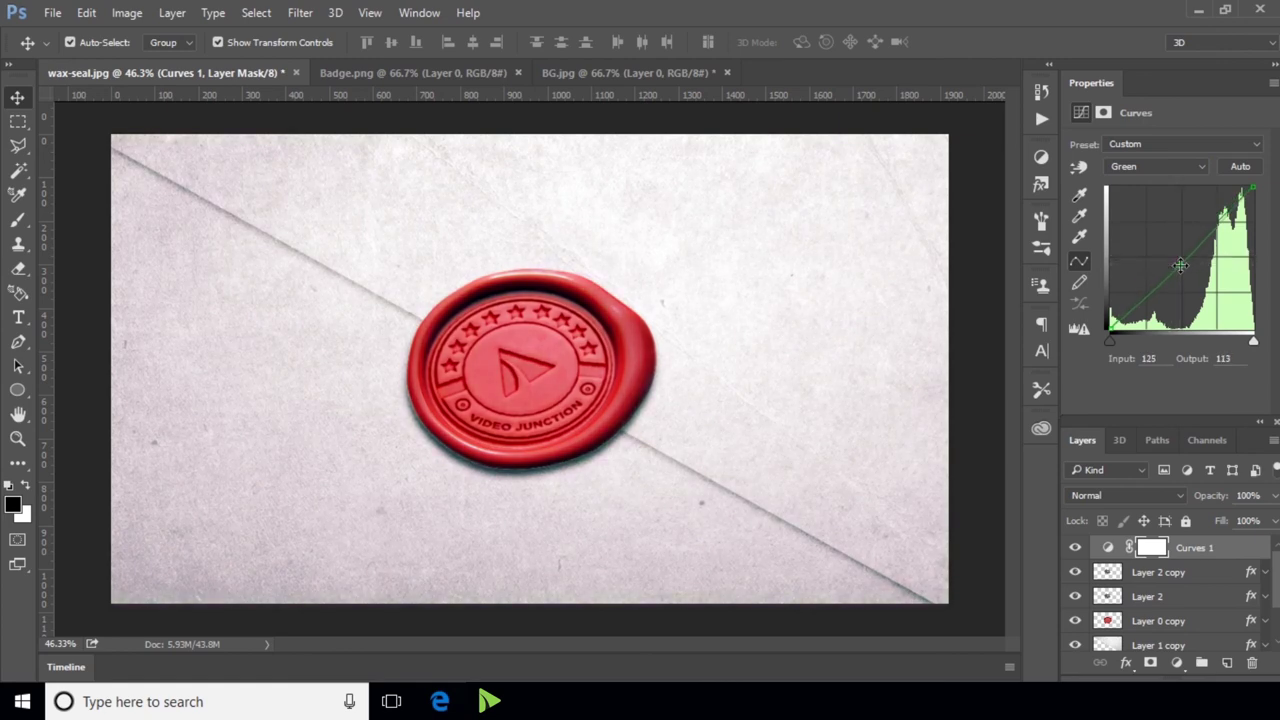
{"action": "left_click", "coordinate": [1169, 165]}
{"action": "left_click", "coordinate": [1172, 216]}
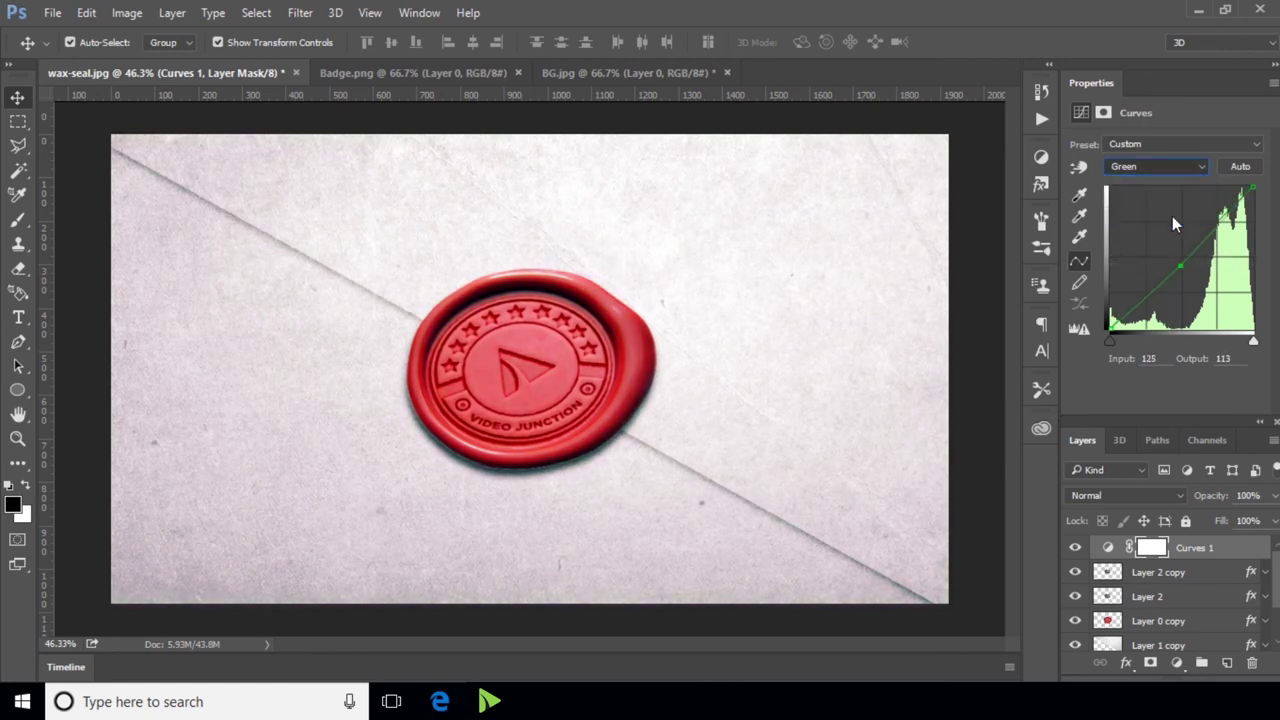
{"action": "left_click_drag", "start_coordinate": [1188, 263], "coordinate": [1175, 282]}
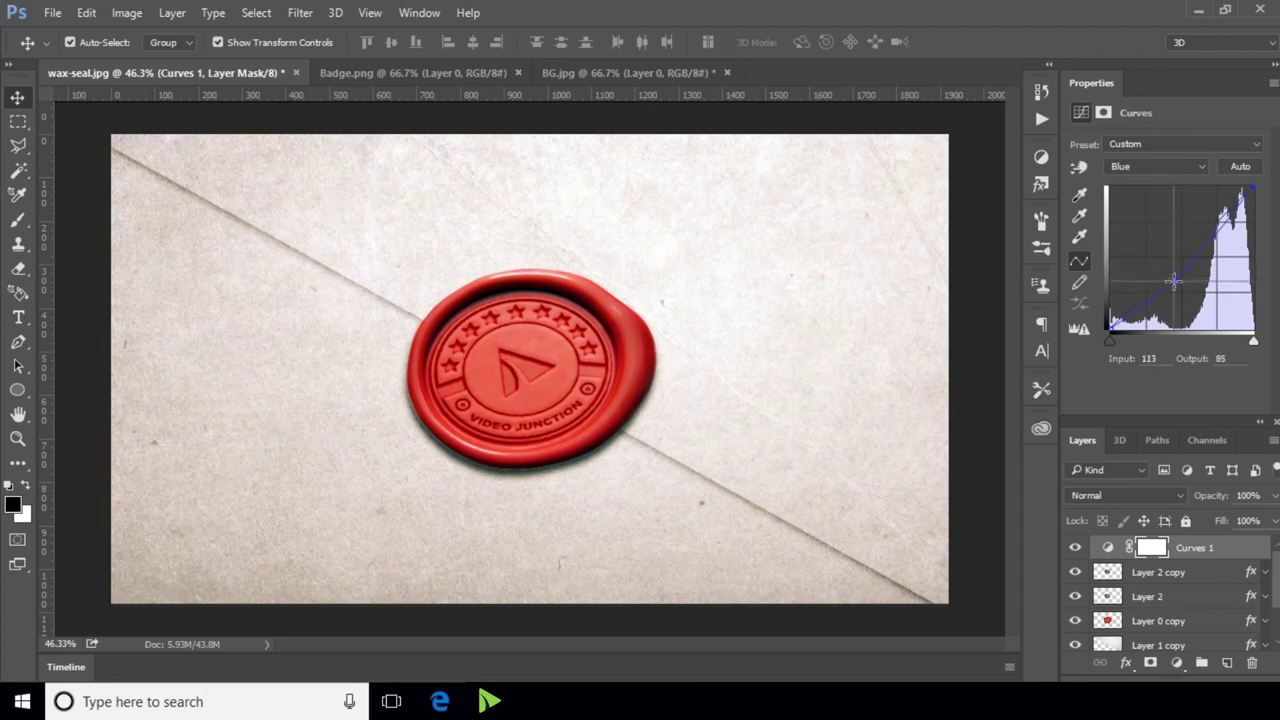
{"action": "left_click_drag", "start_coordinate": [1192, 261], "coordinate": [1204, 256]}
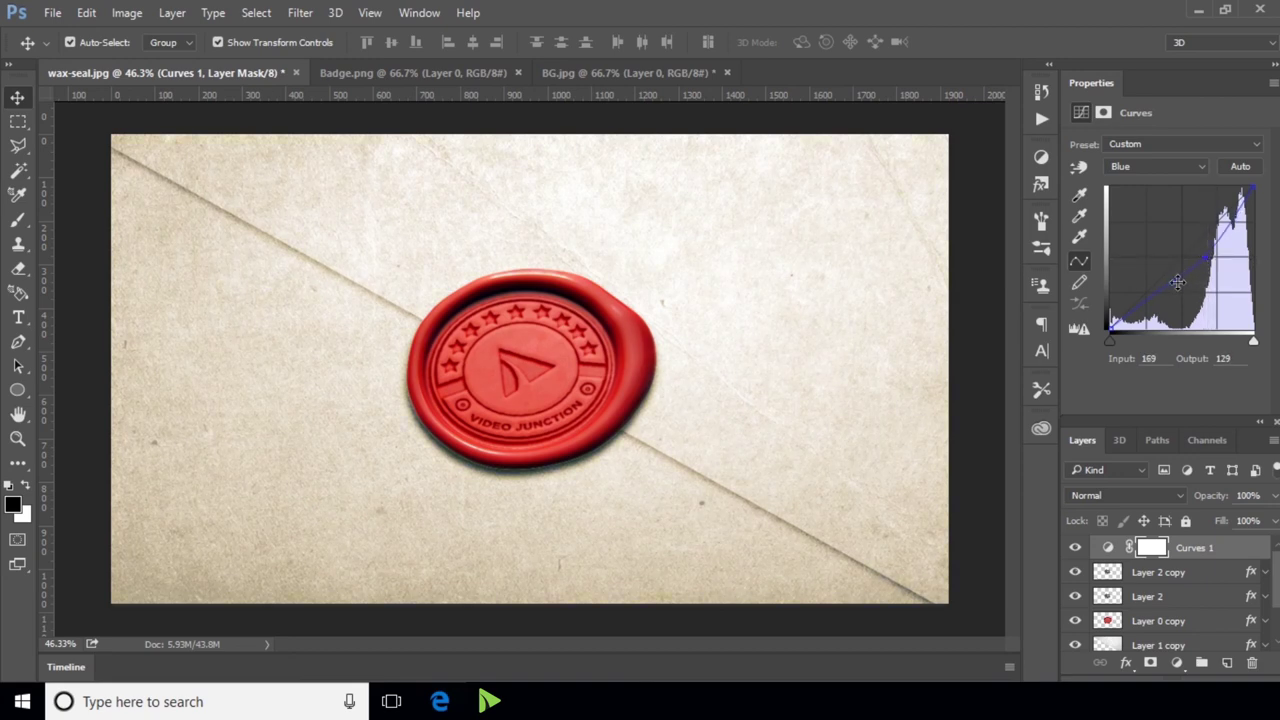
{"action": "mouse_move", "coordinate": [1177, 282]}
{"action": "left_mouse_down"}
{"action": "mouse_move", "coordinate": [1164, 278]}
{"action": "mouse_move", "coordinate": [1171, 289]}
{"action": "left_mouse_up"}
{"action": "left_click", "coordinate": [1203, 258]}
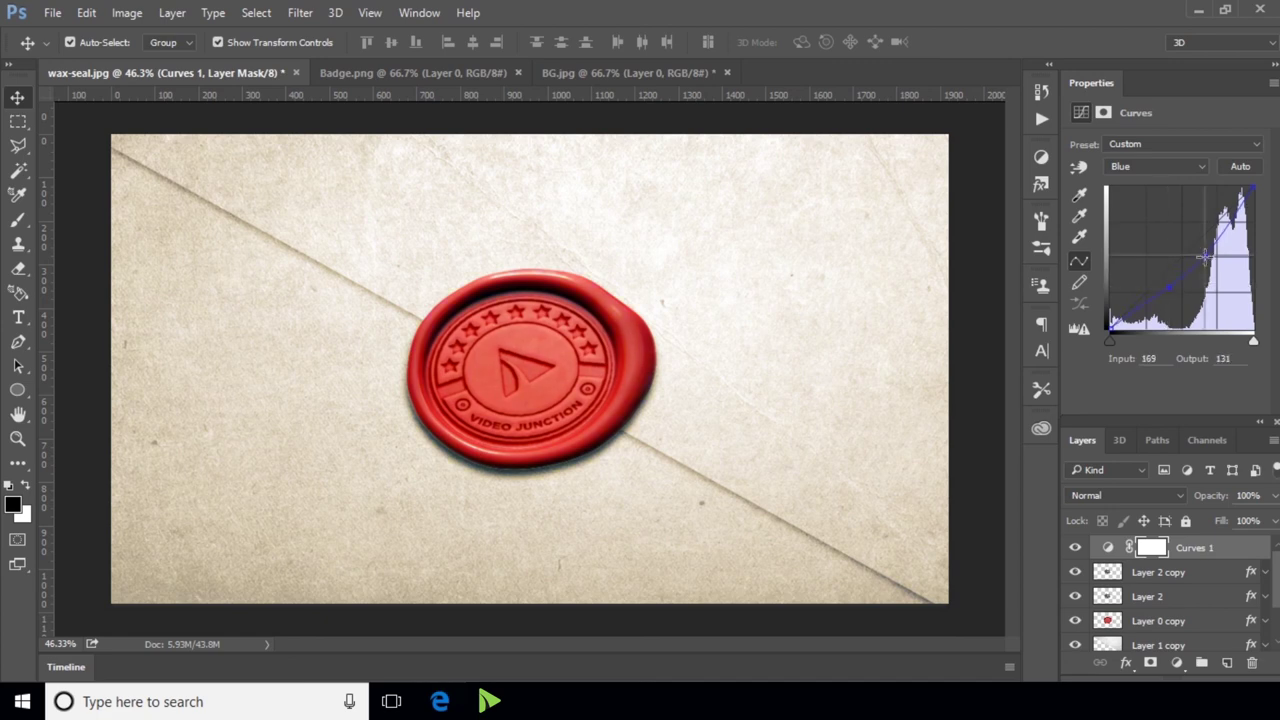
Pull the Green curve's midpoint down from 135 to 103 for a pinkish warmth.
{"action": "left_click", "coordinate": [1174, 170]}
{"action": "left_click", "coordinate": [1130, 204]}
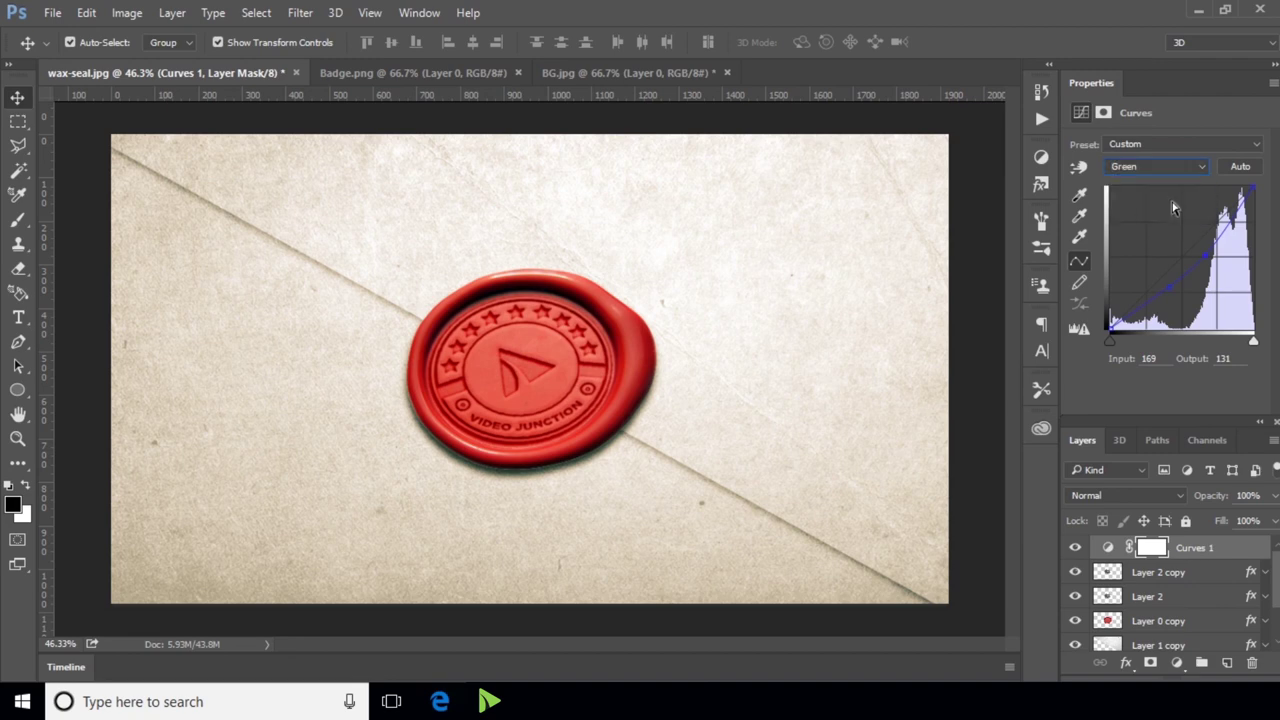
{"action": "left_click_drag", "start_coordinate": [1180, 266], "coordinate": [1186, 273]}
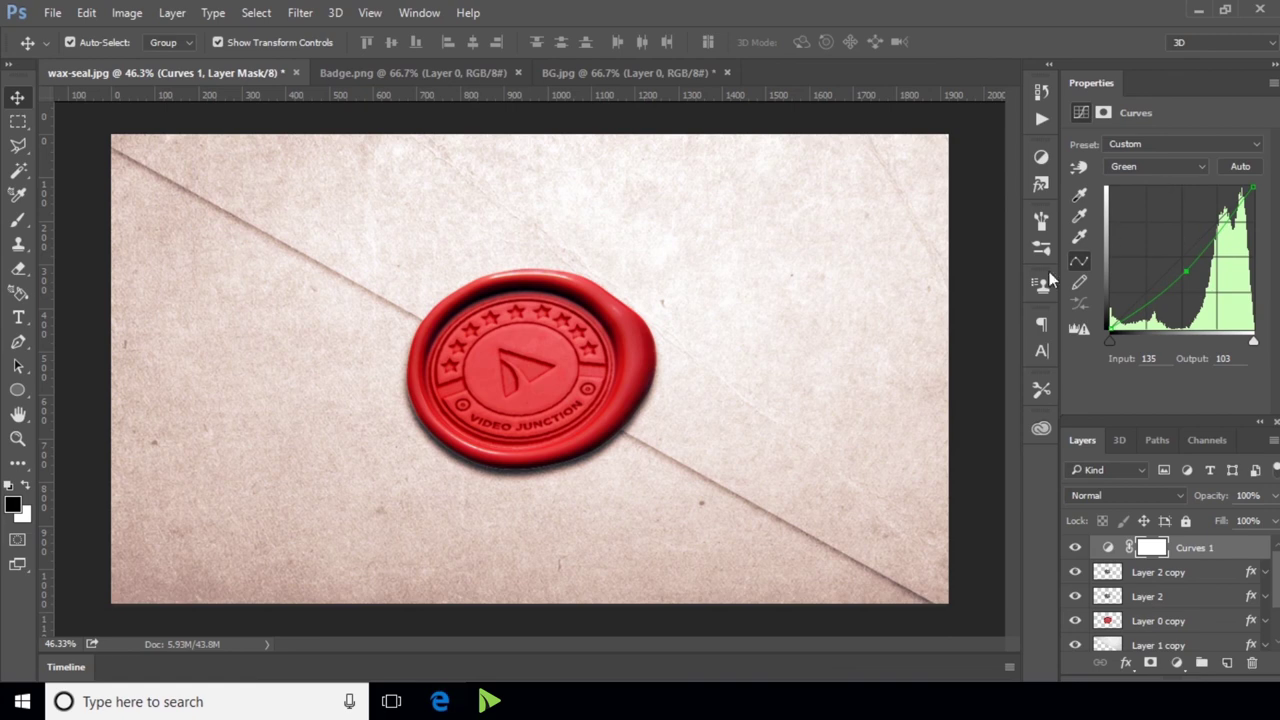
{"action": "scroll", "coordinate": [757, 249], "scroll_direction": "down", "scroll_amount": 2}
{"action": "scroll", "coordinate": [765, 258], "scroll_direction": "down", "scroll_amount": 2}
{"action": "scroll", "coordinate": [763, 251], "scroll_direction": "down", "scroll_amount": 1}
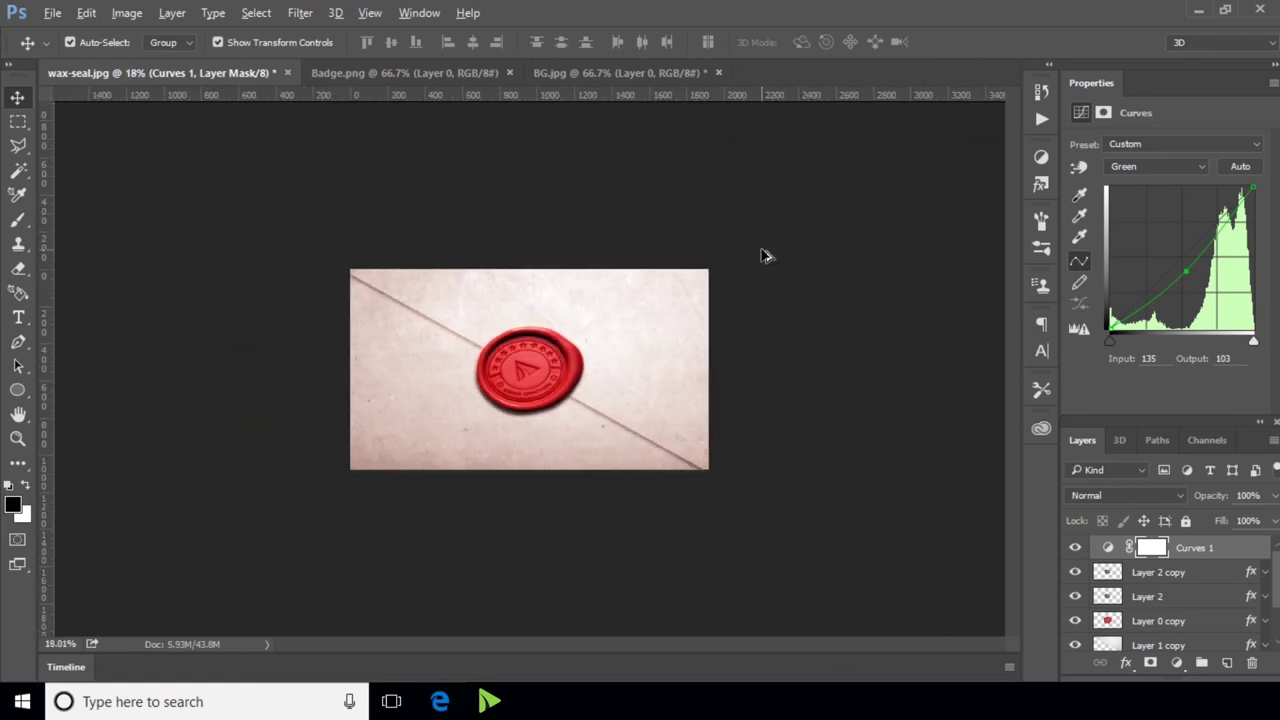
{"action": "scroll", "coordinate": [555, 402], "scroll_direction": "up", "scroll_amount": 3}
{"action": "scroll", "coordinate": [548, 402], "scroll_direction": "up", "scroll_amount": 1}
{"action": "scroll", "coordinate": [548, 402], "scroll_direction": "up", "scroll_amount": 1}
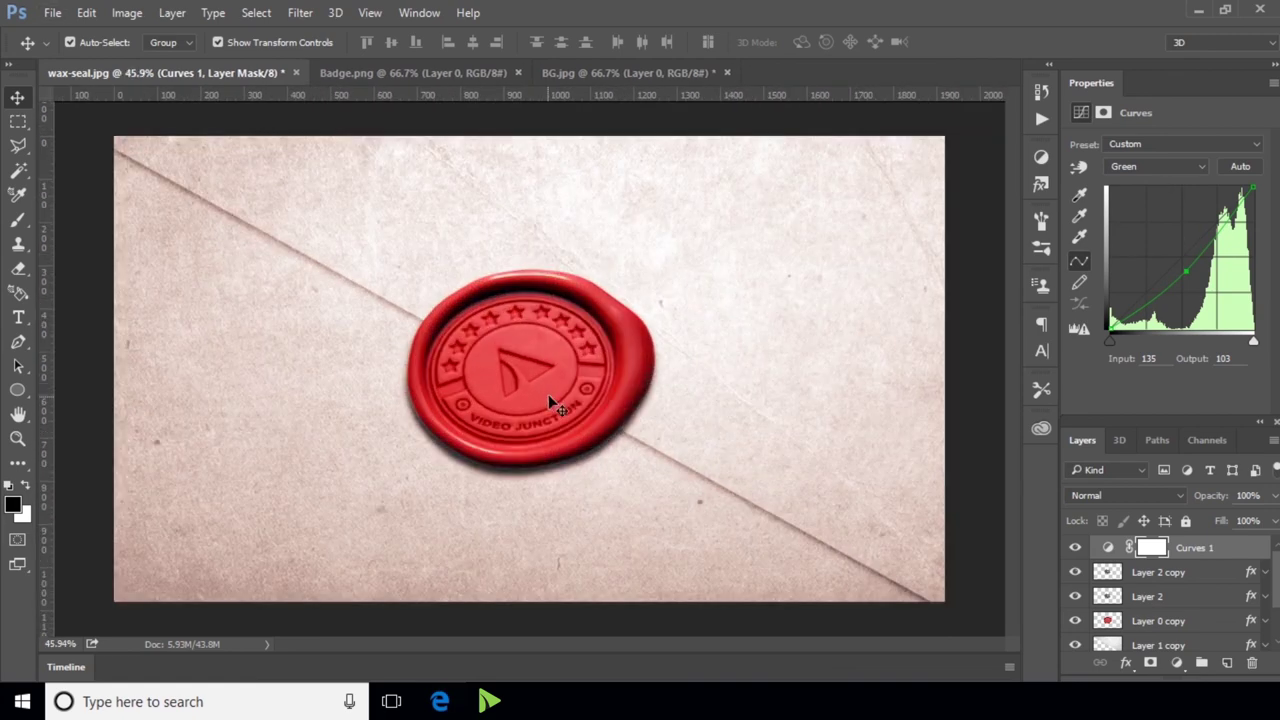
{"action": "scroll", "coordinate": [690, 300], "scroll_direction": "down", "scroll_amount": 1}
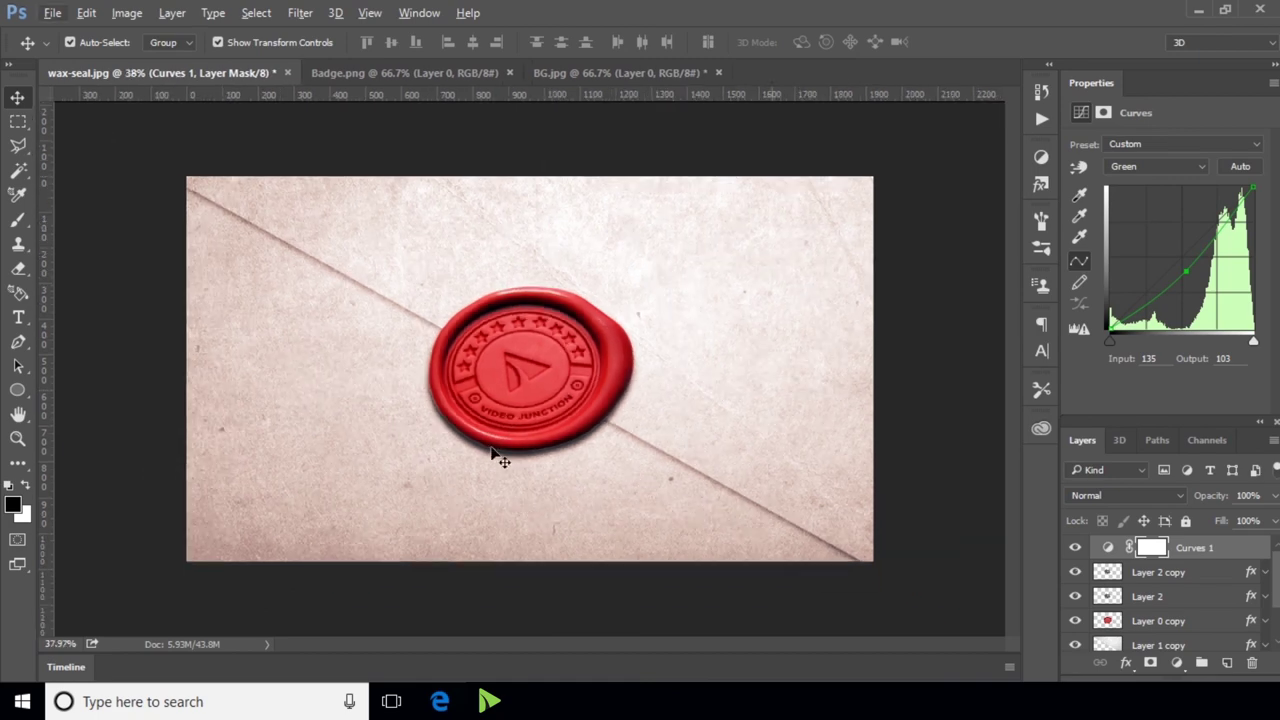